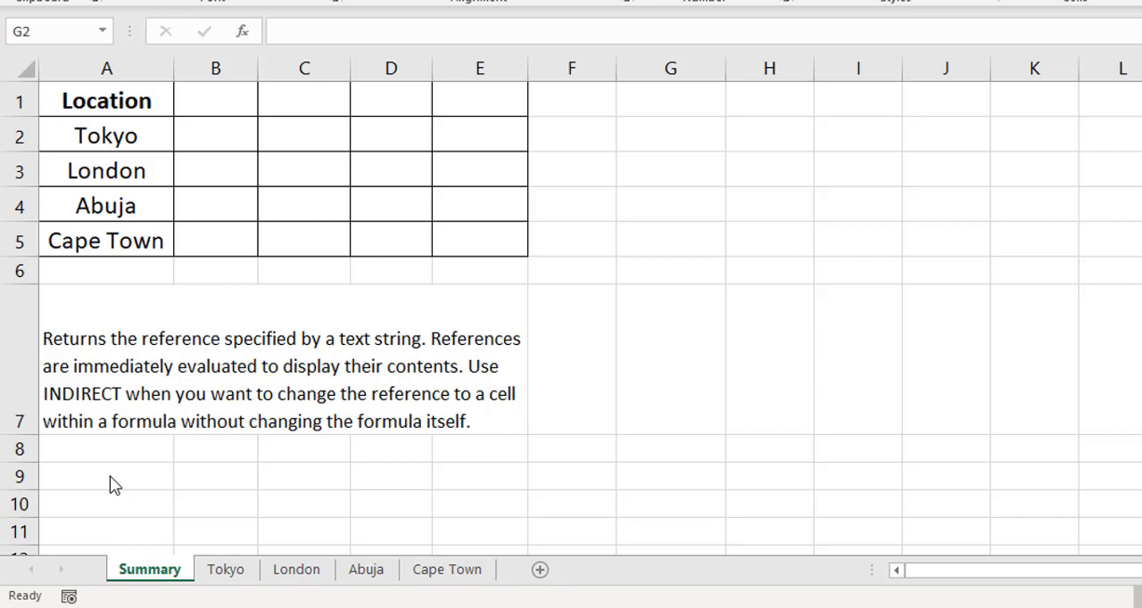
- Enter a direct reference to the Tokyo cell, =A2, in cell G3 of the Summary sheet
key("F2")
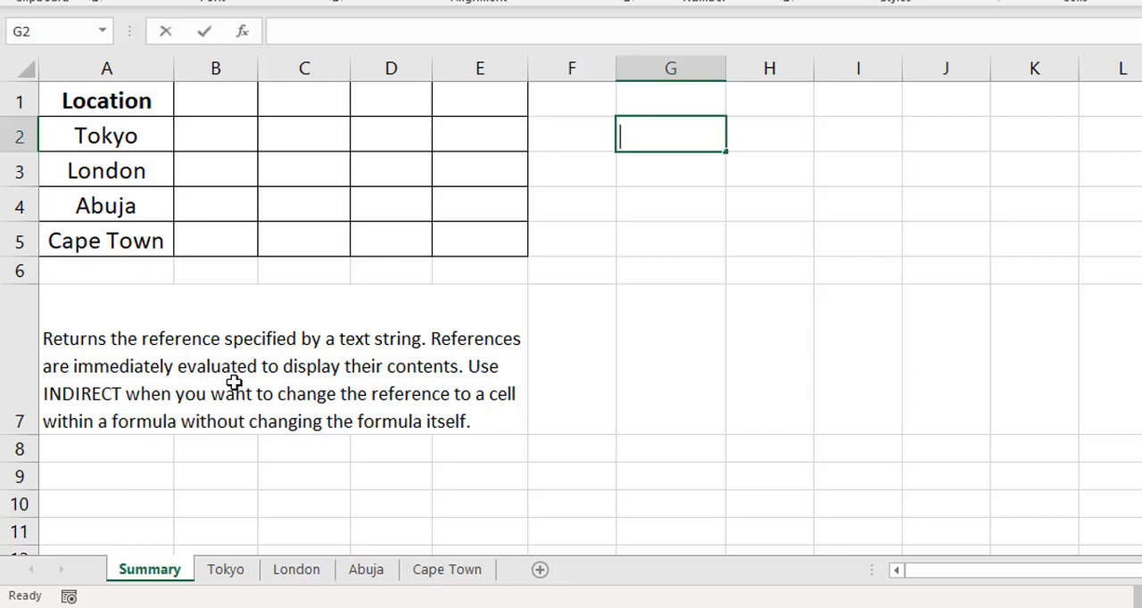
left_click(234, 382)
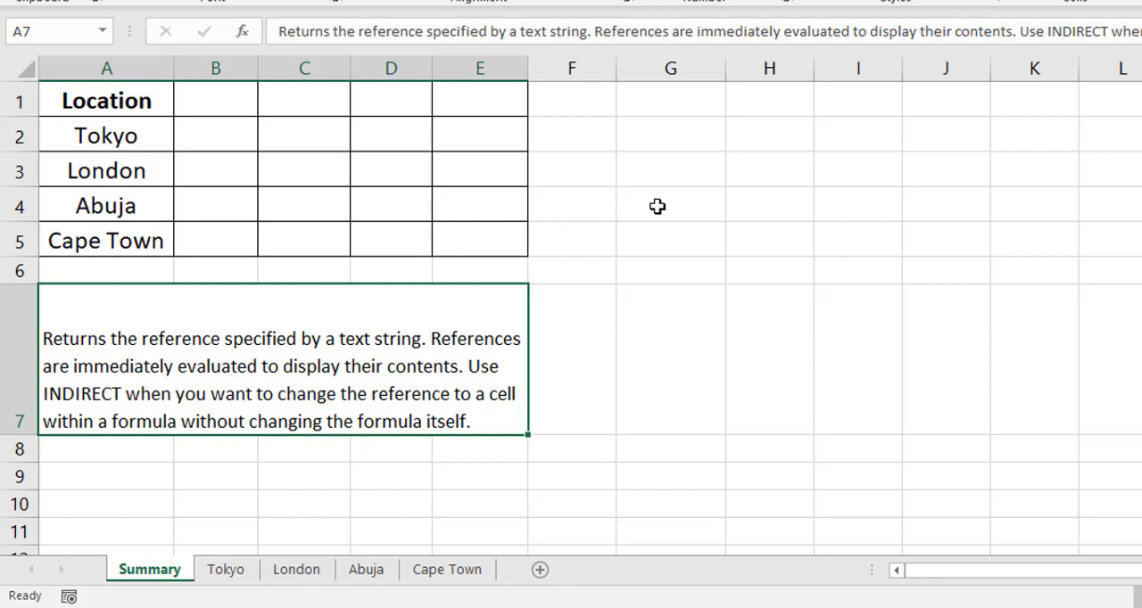
left_click(681, 169)
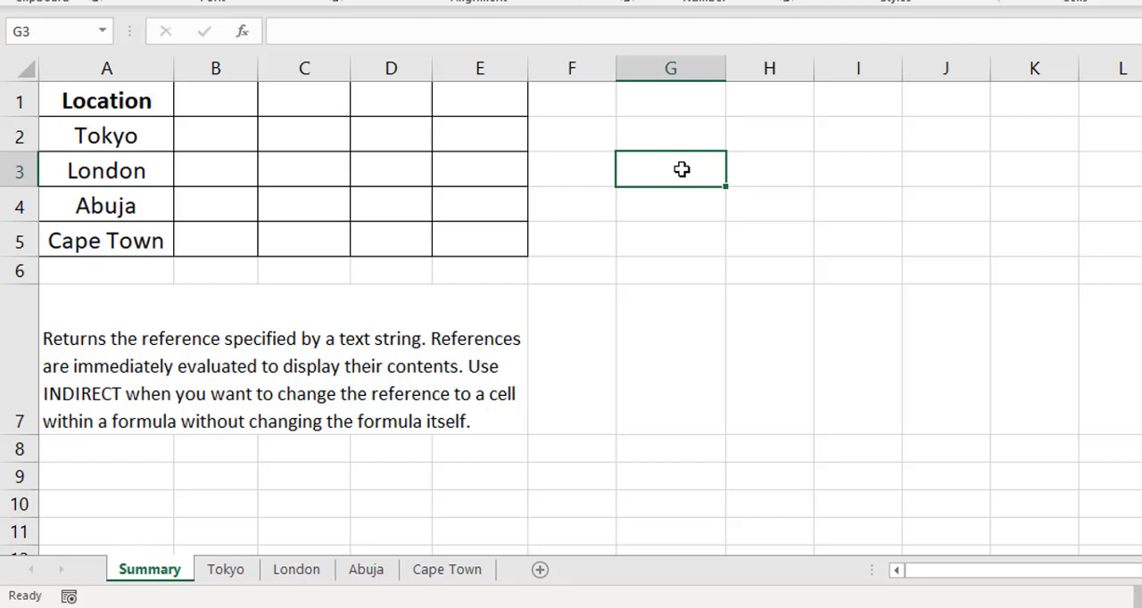
type("=")
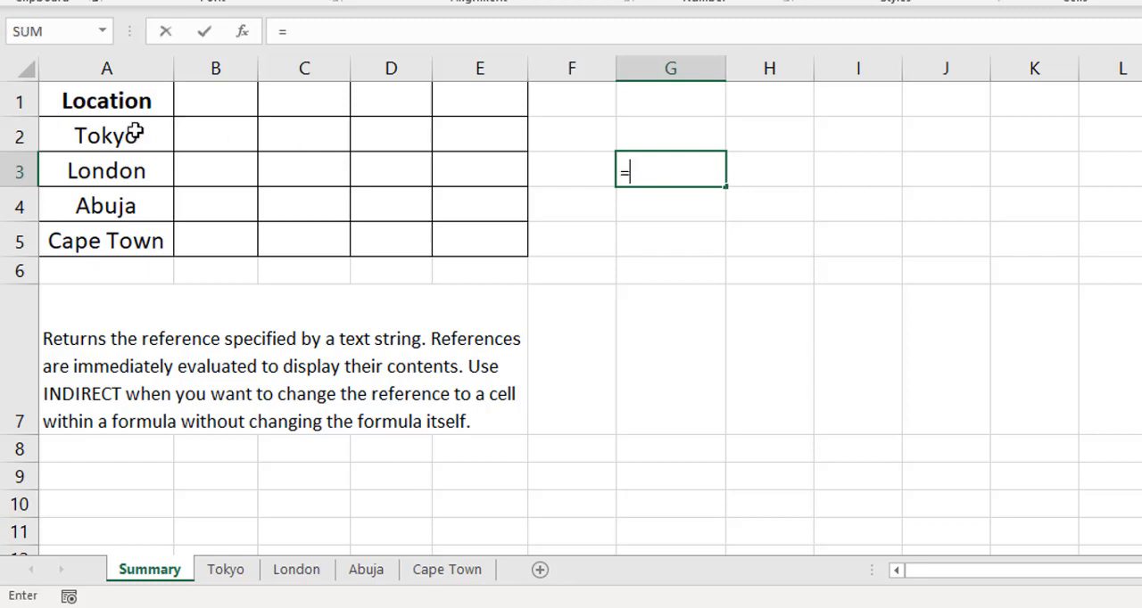
left_click(104, 136)
key("ctrl+Return")
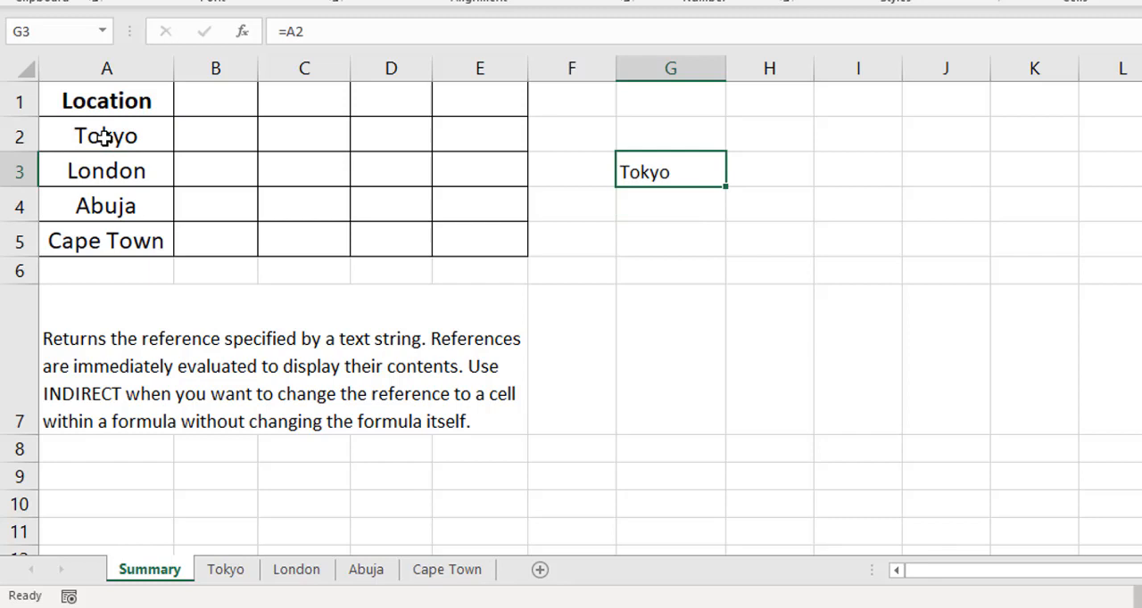
- Enter the text A2 in cell H2 as the cell address for an indirect reference
left_click(779, 135)
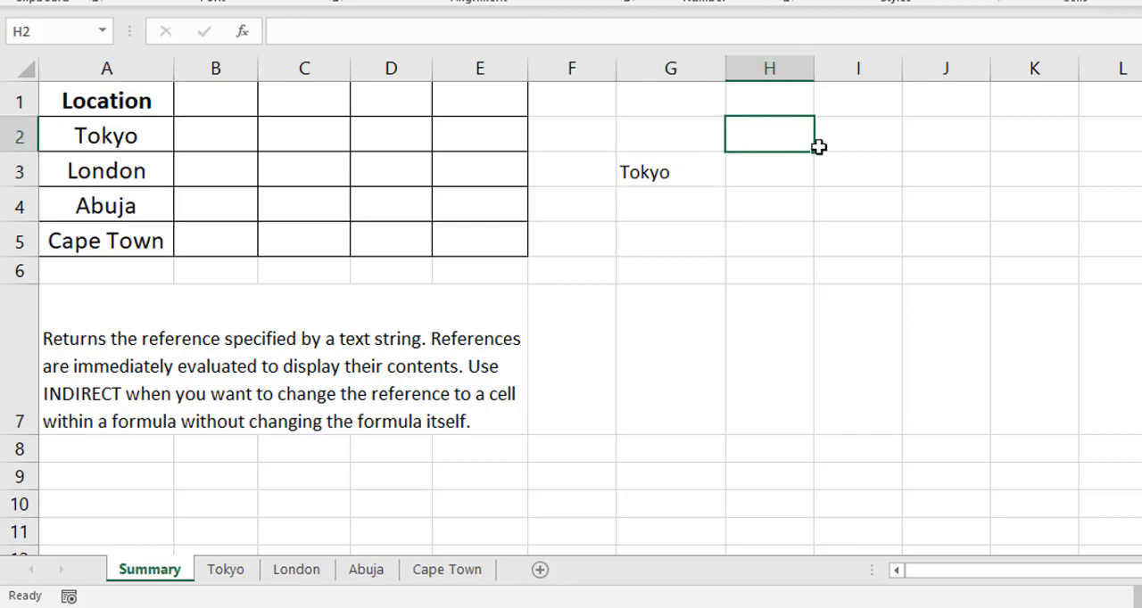
type("A2")
key("Return")
- Enter =INDIRECT(H2) in cell G4 to return the contents of the cell named in H2
key("Left")
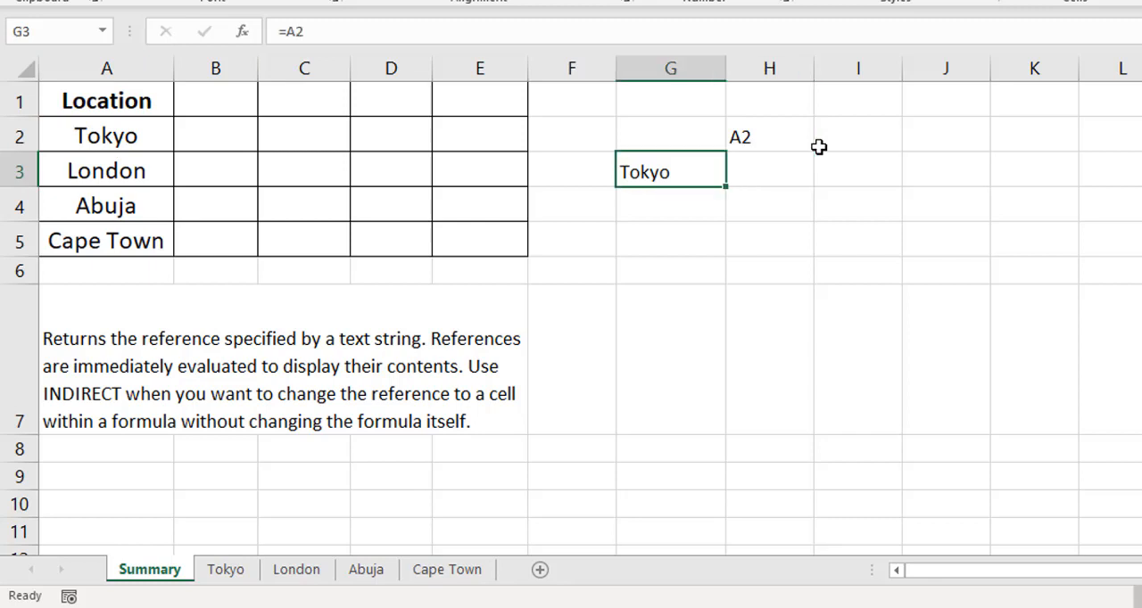
key("Down")
type("=indire")
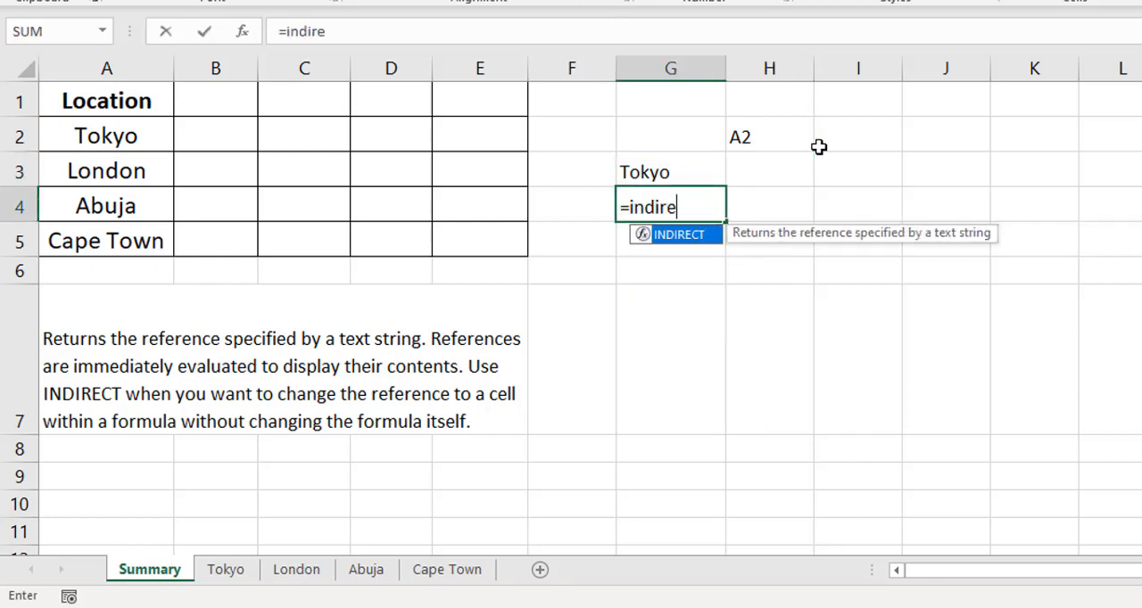
key("Tab")
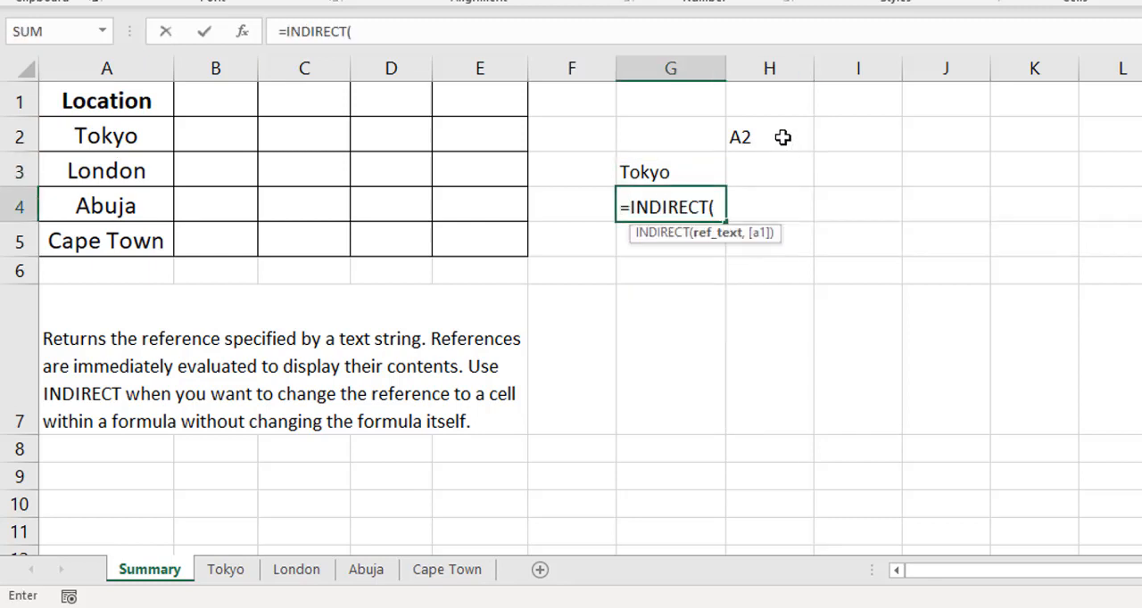
left_click(807, 136)
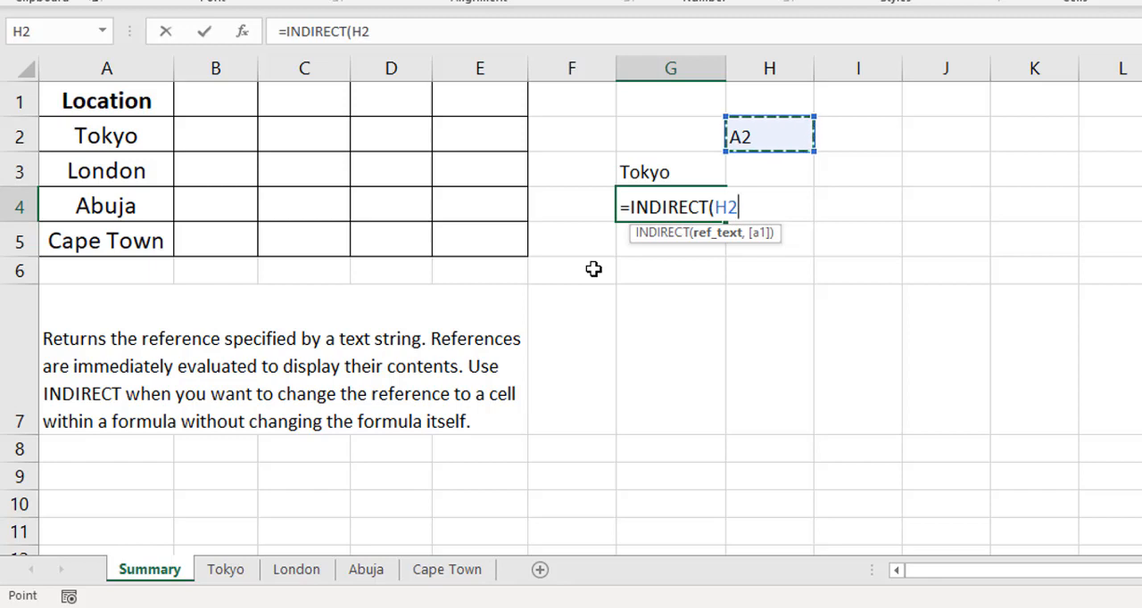
type(")")
key("Return")
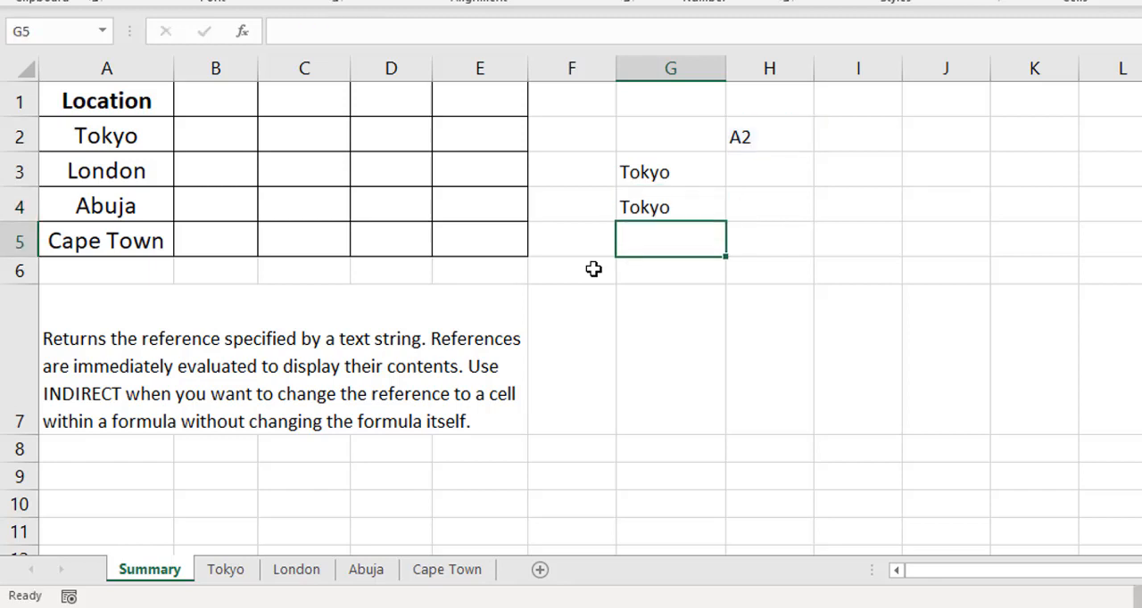
- Compare the direct reference formula in G3 with the INDIRECT formula and its argument in G4
key("Up")
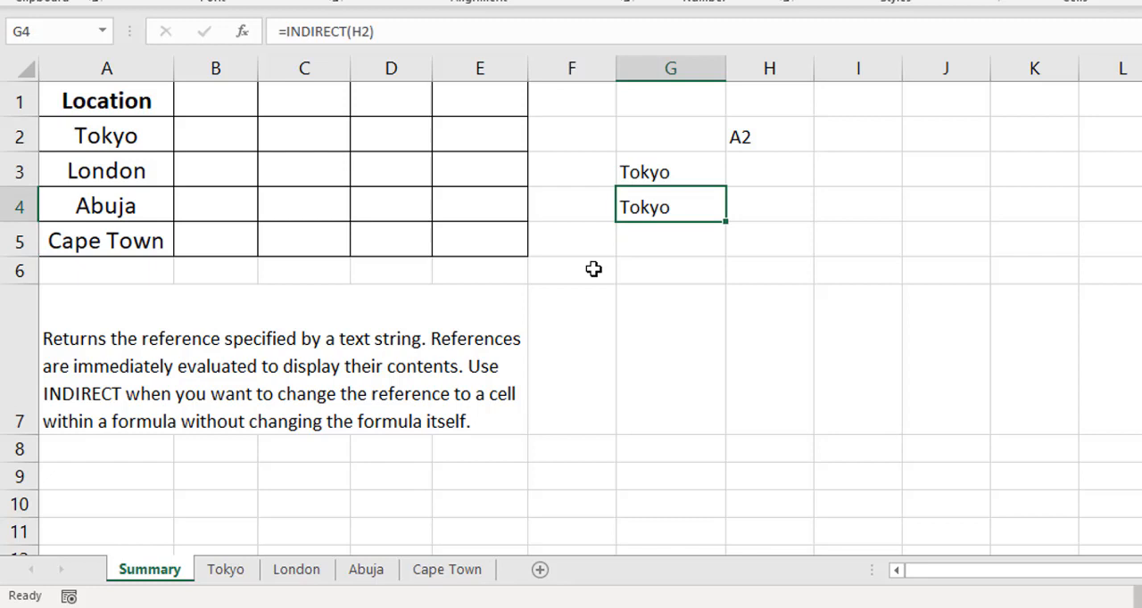
left_click(689, 174)
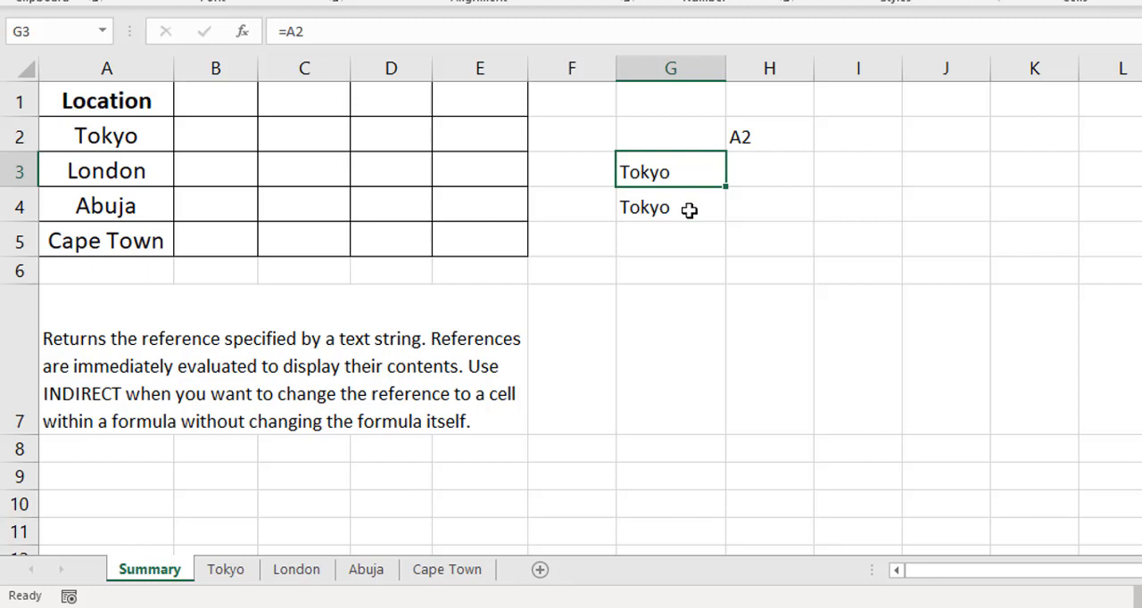
left_click(689, 209)
double_click(696, 211)
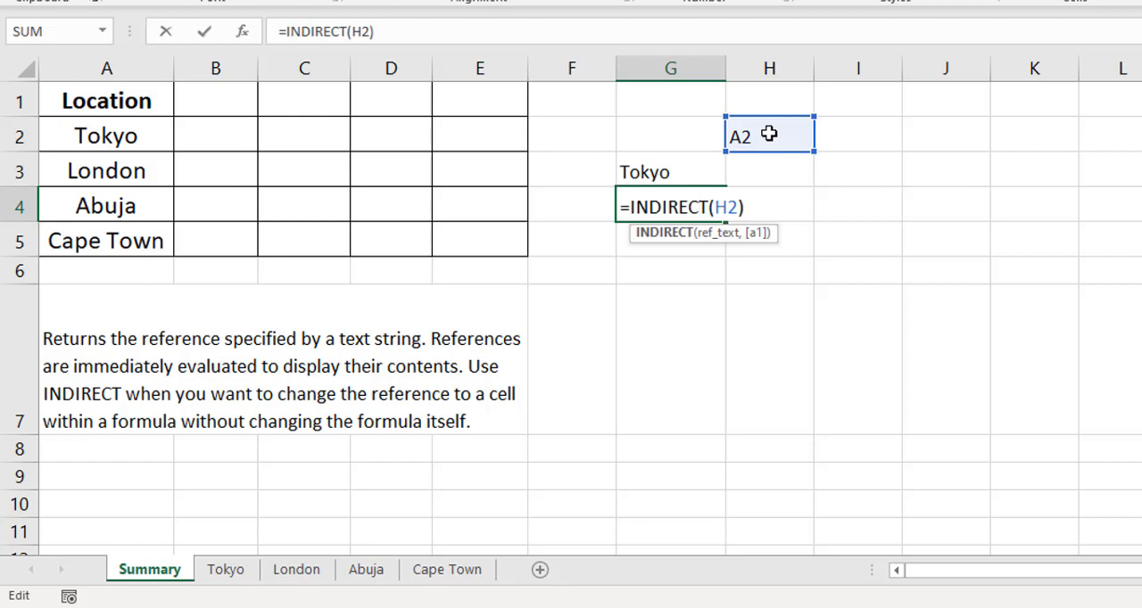
key("ctrl+Return")
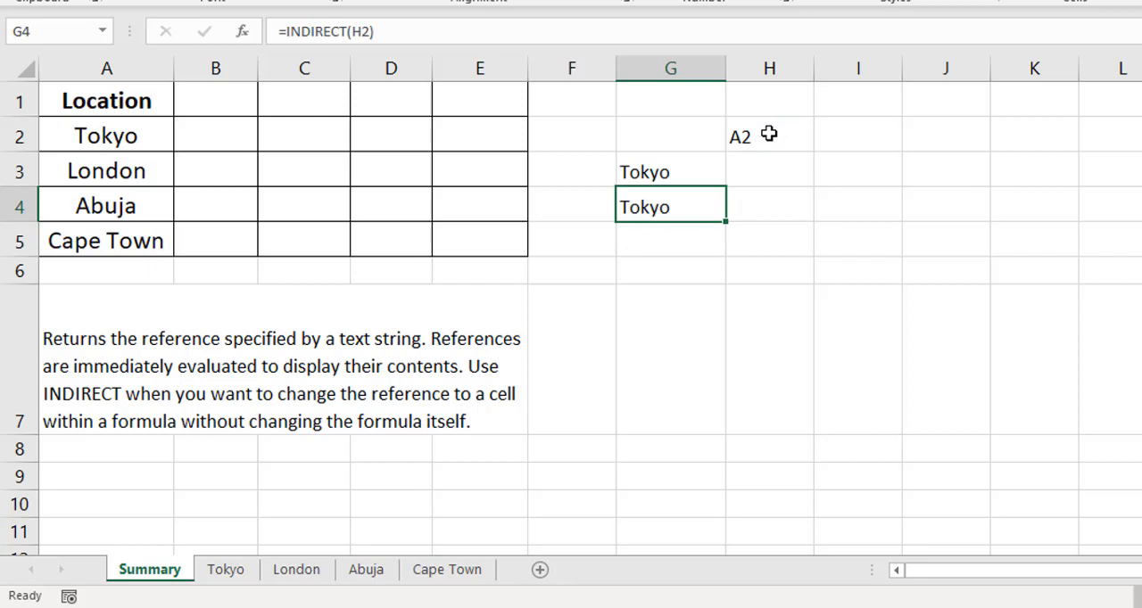
- Clear the test entries from the range G2:H4 on the Summary sheet
left_click_drag(665, 140, 731, 206)
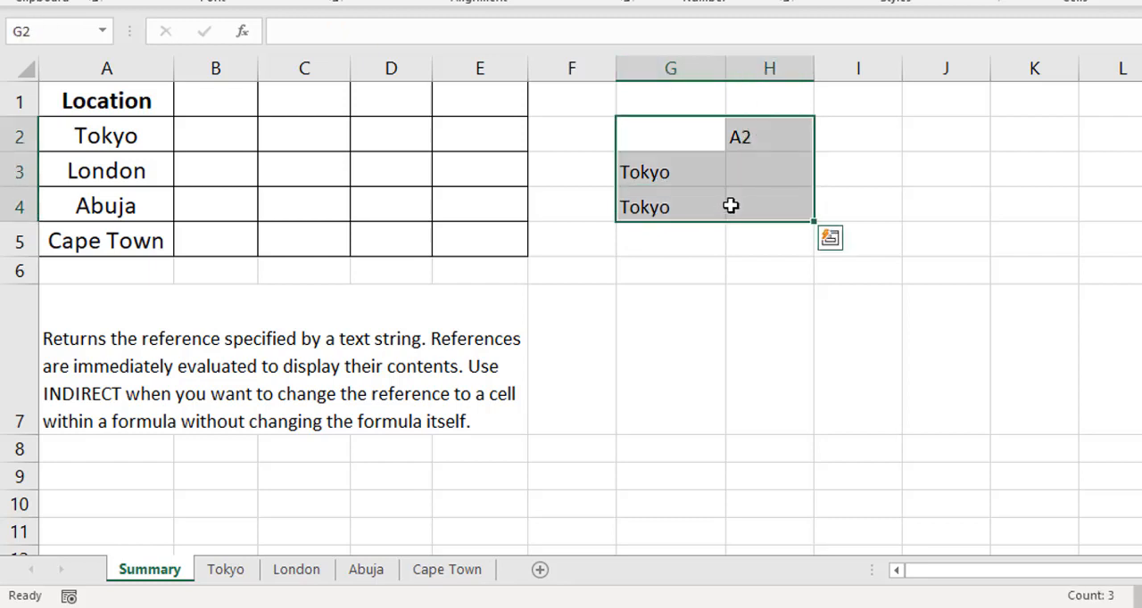
key("Delete")
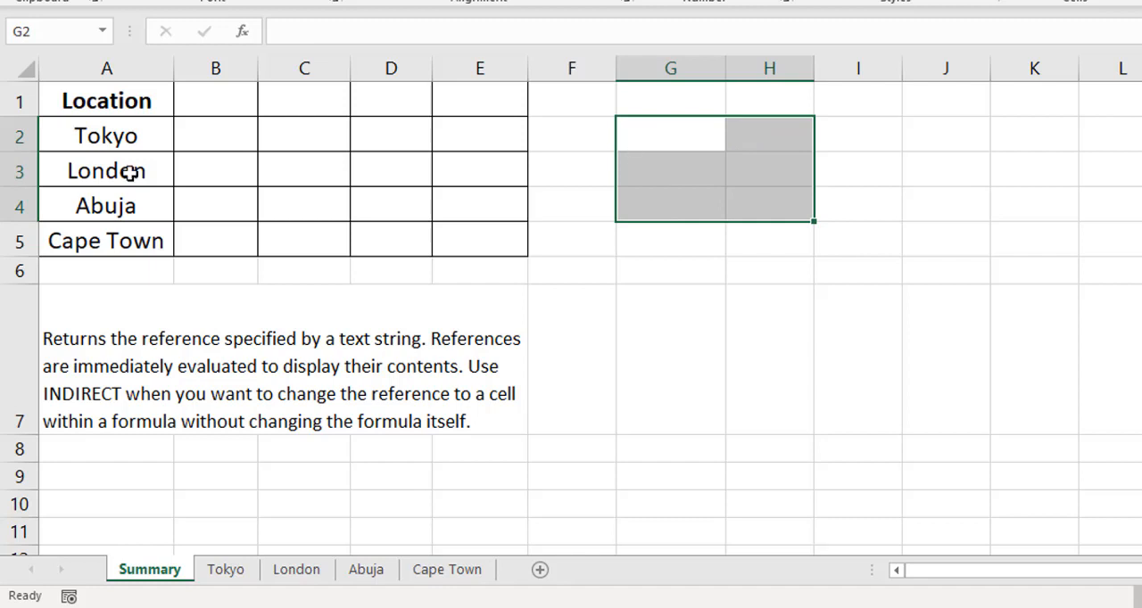
- Review the quarterly sales tables on the Tokyo, London and Abuja sheets, including the Q1 total formula for Tokyo
left_click(242, 143)
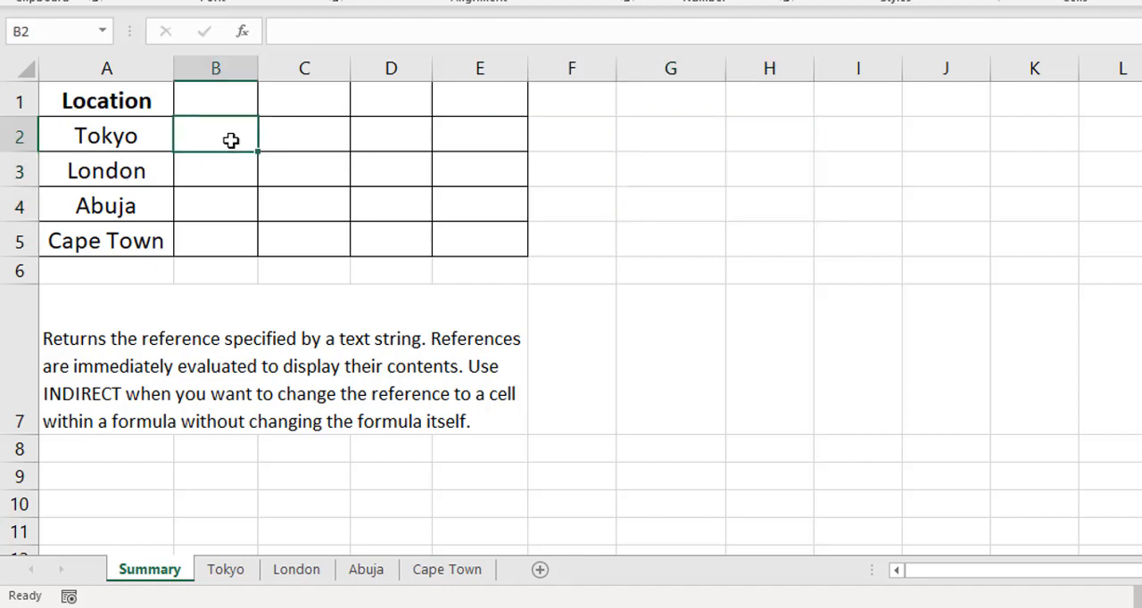
left_click(235, 575)
left_click(301, 574)
left_click(361, 576)
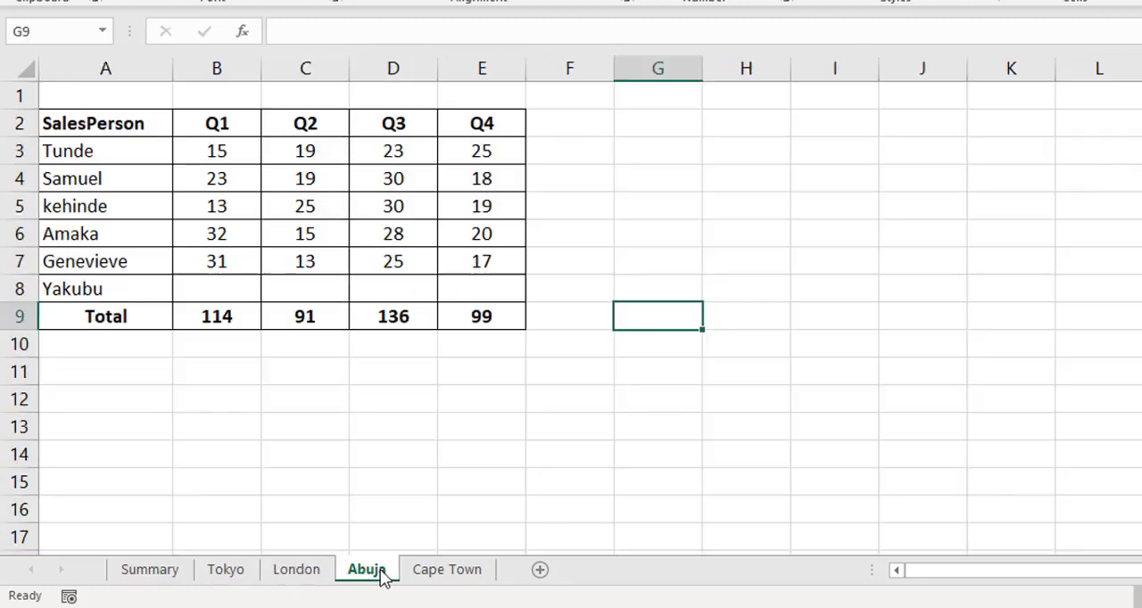
left_click(235, 573)
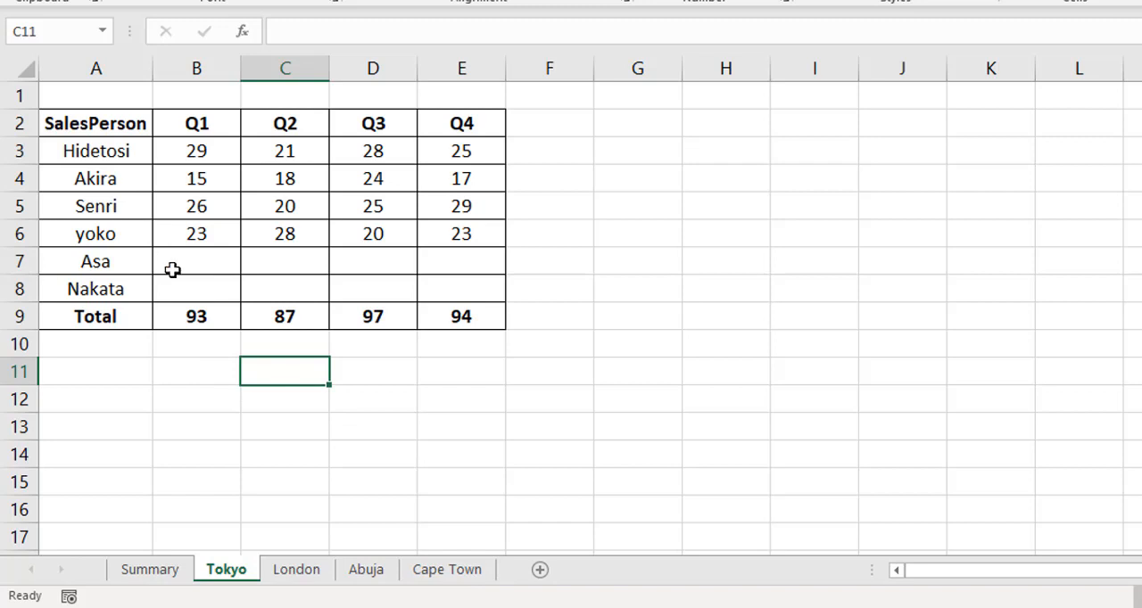
left_click(192, 314)
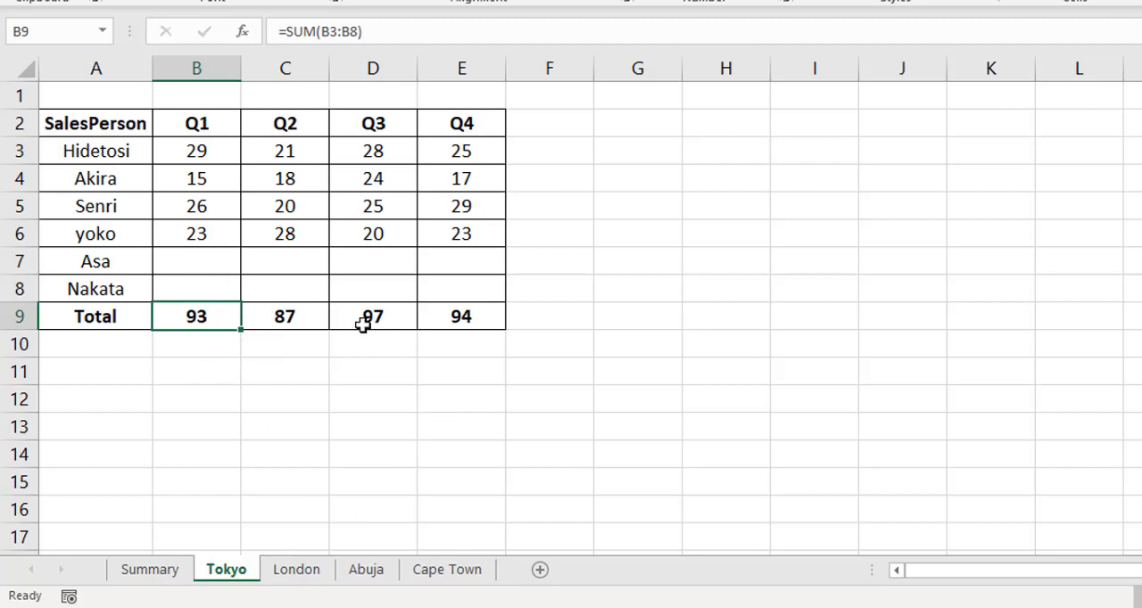
left_click(298, 569)
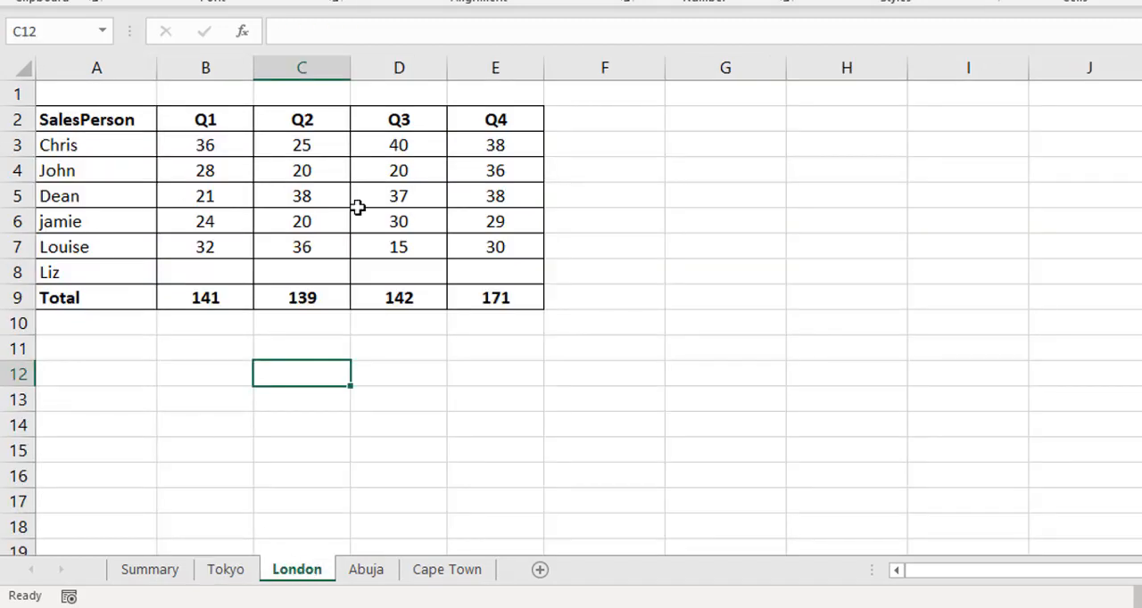
- Link Summary cell B2 to Tokyo's Q1 total with the formula =Tokyo!B9
left_click(159, 569)
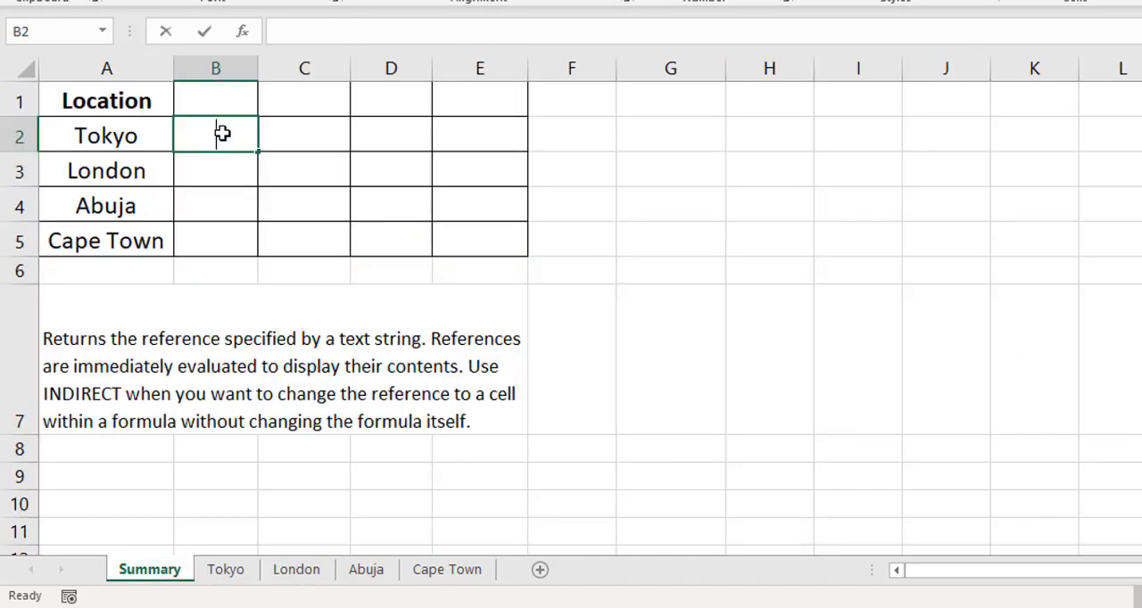
type("=")
left_click(226, 569)
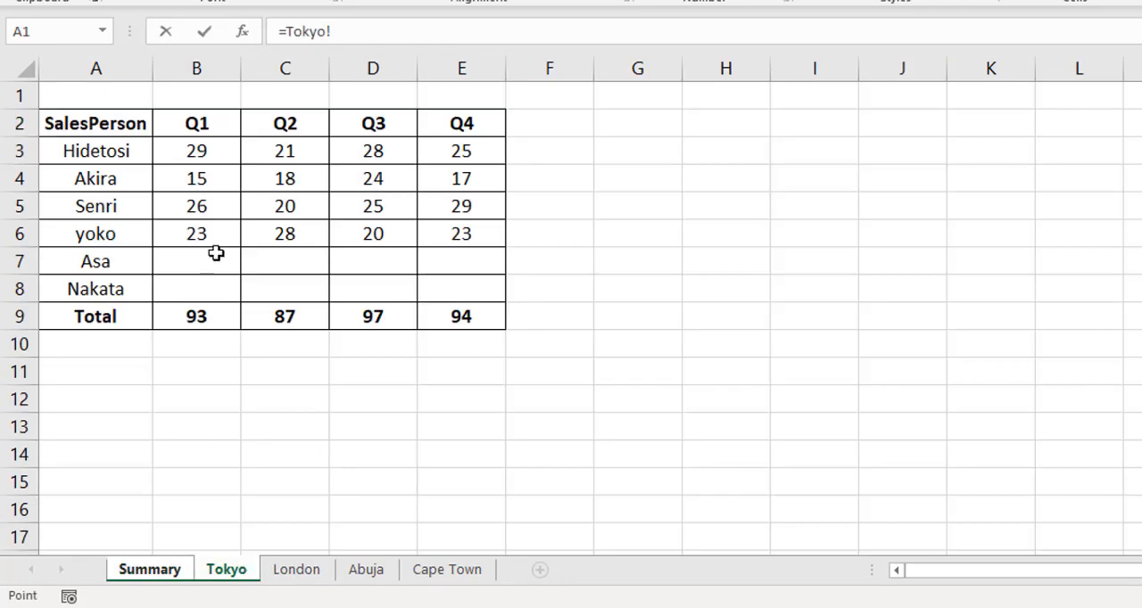
left_click(190, 314)
key("Return")
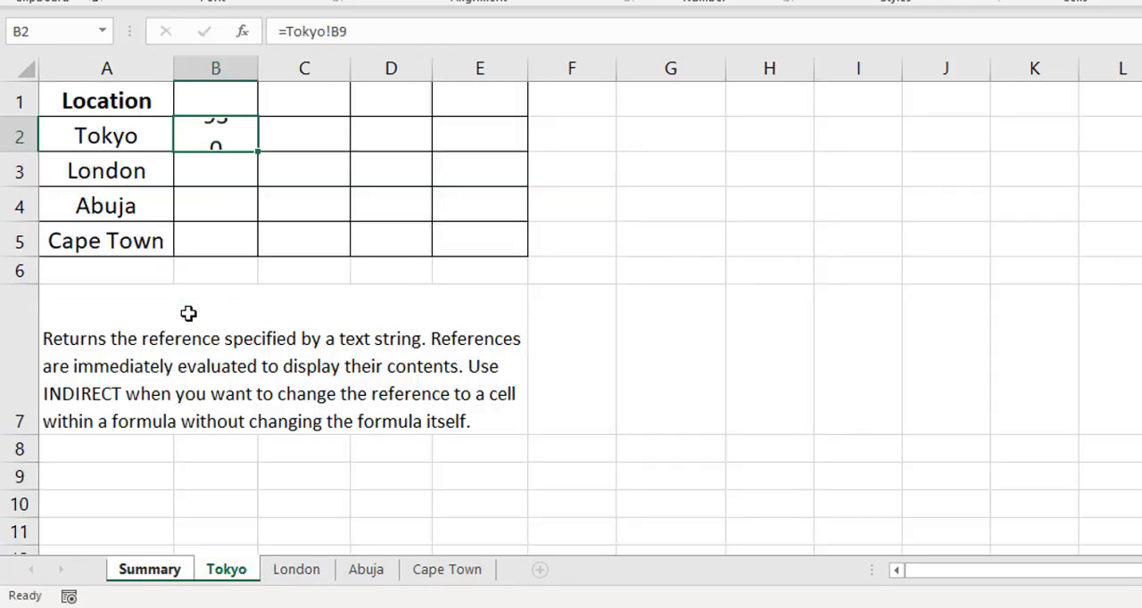
left_click(223, 137)
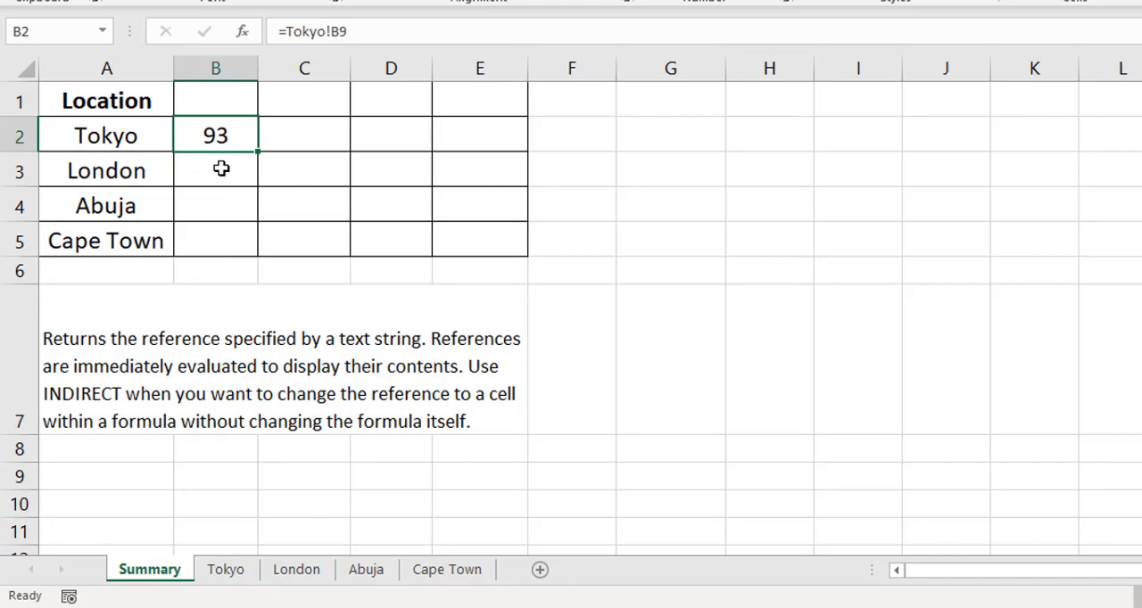
- Link Summary cell B3 to London's Q1 total with the formula =London!B9
left_click(222, 167)
type("=")
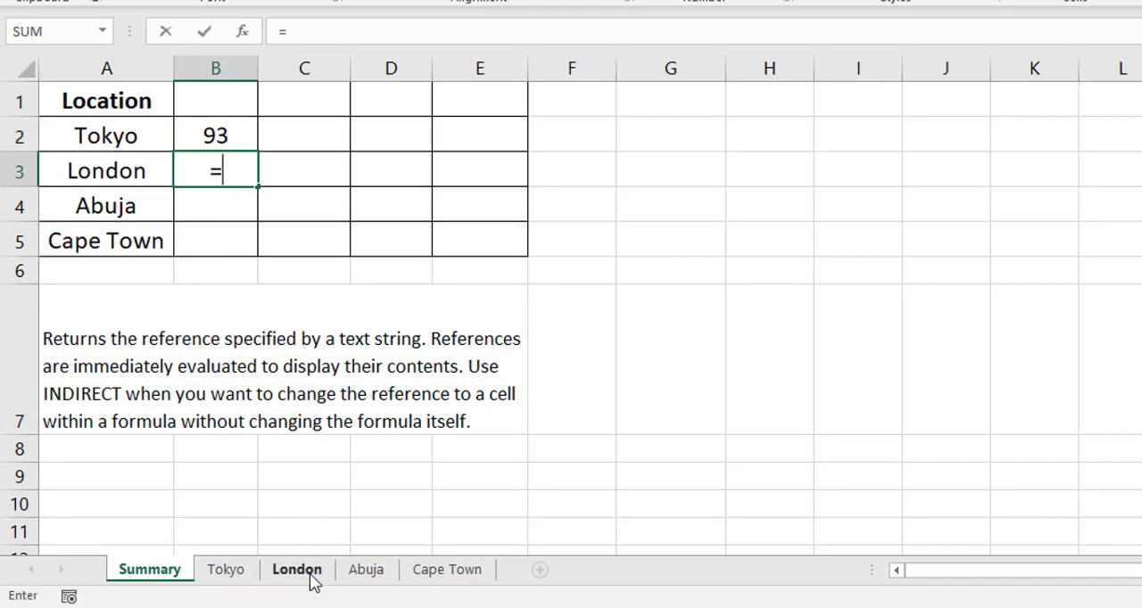
left_click(306, 574)
left_click(205, 298)
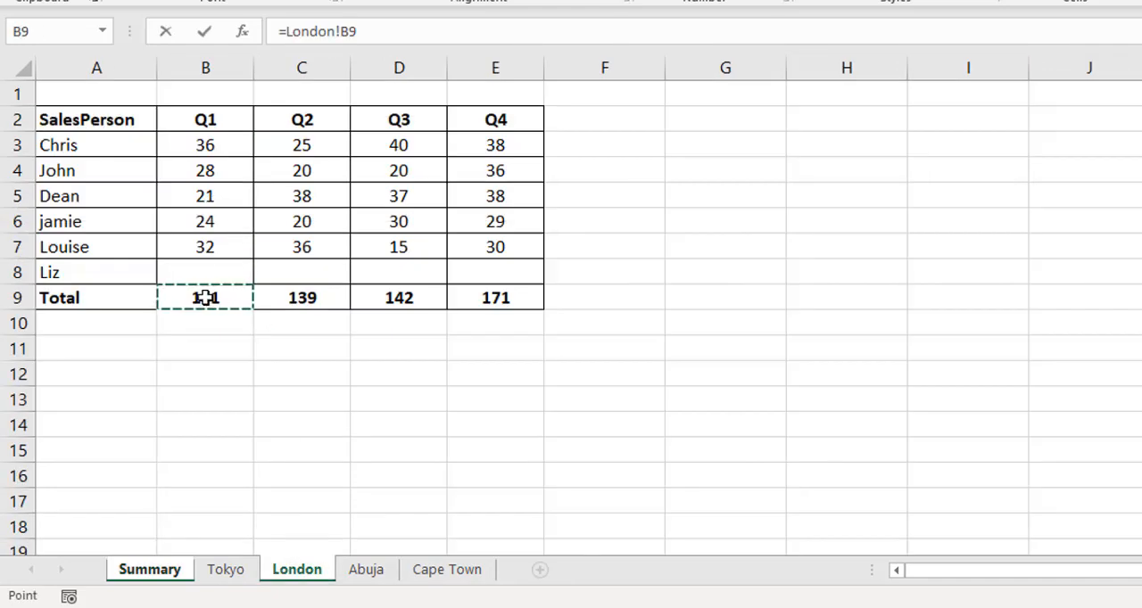
key("Return")
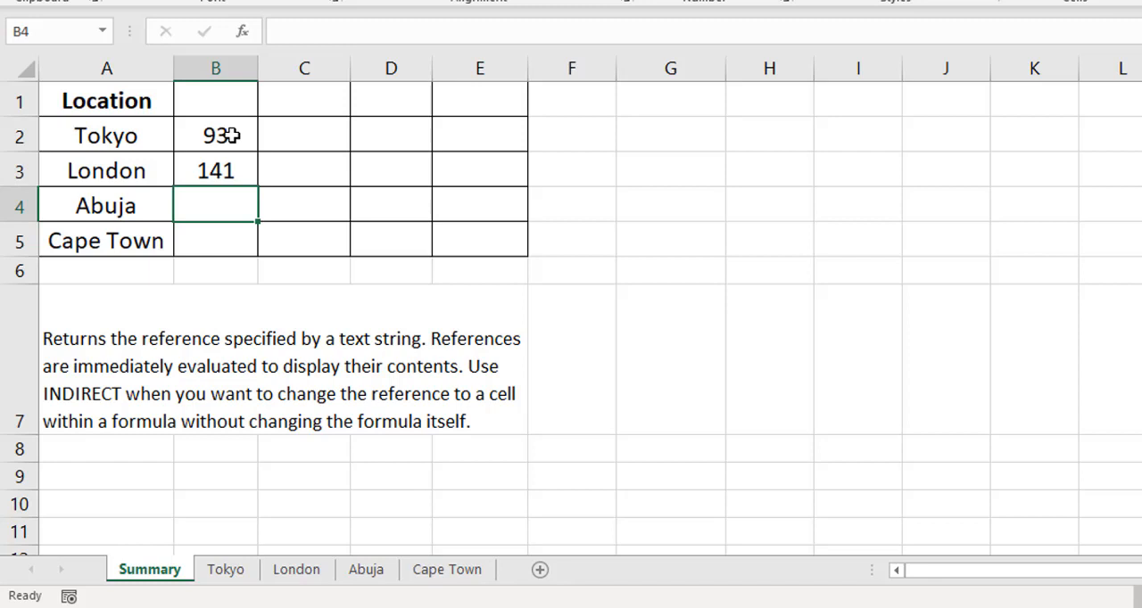
- Inspect the formula in B2 and show it as text in cell G2 with =FORMULATEXT(B2)
left_click(237, 135)
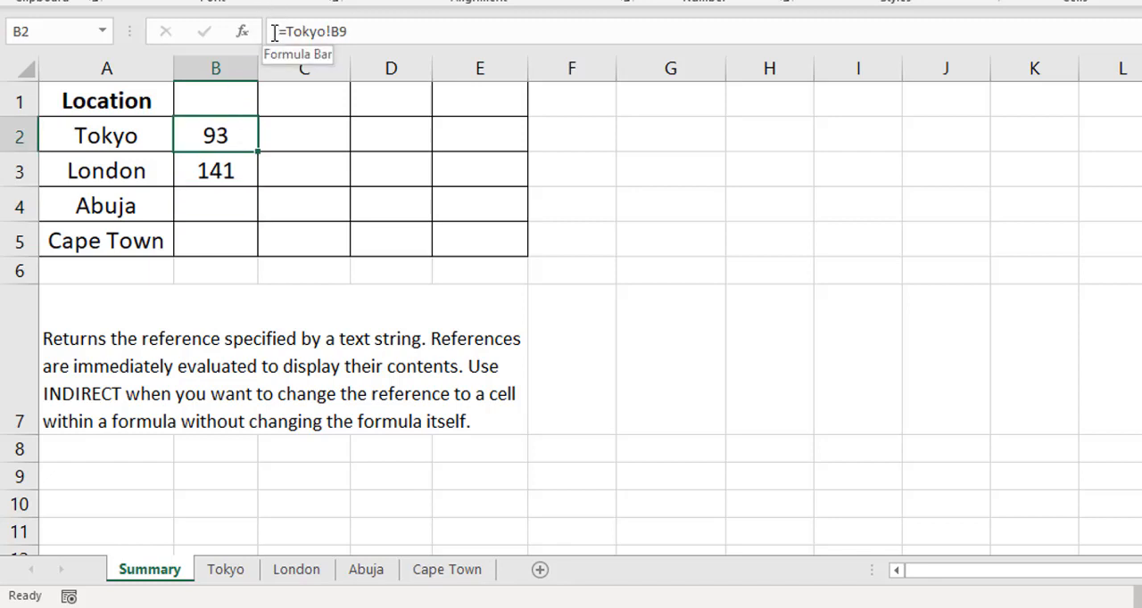
left_click_drag(274, 31, 364, 31)
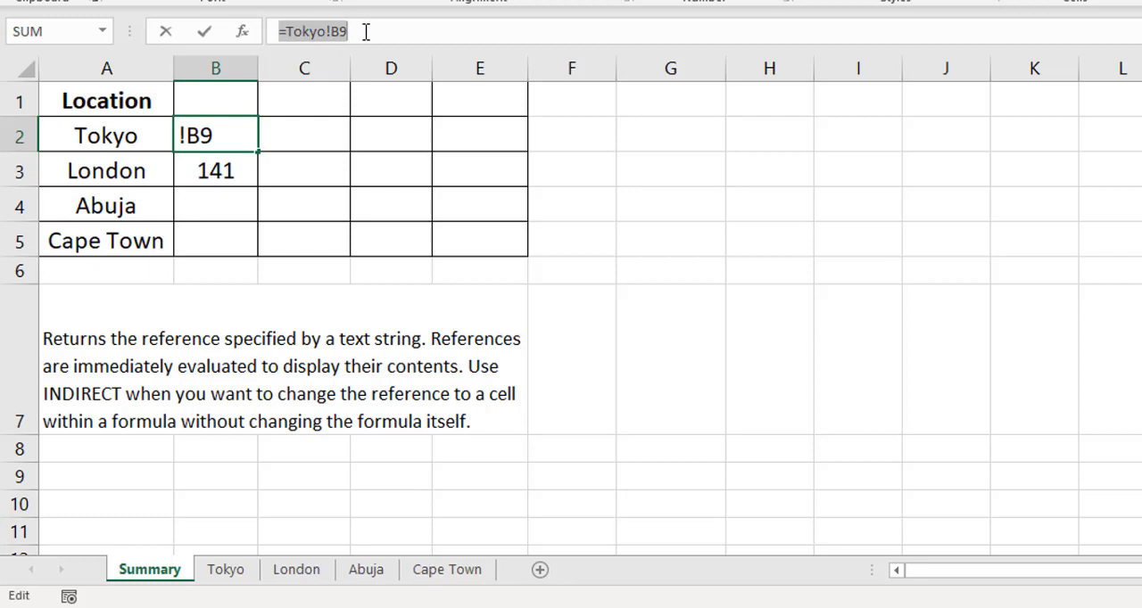
key("Escape")
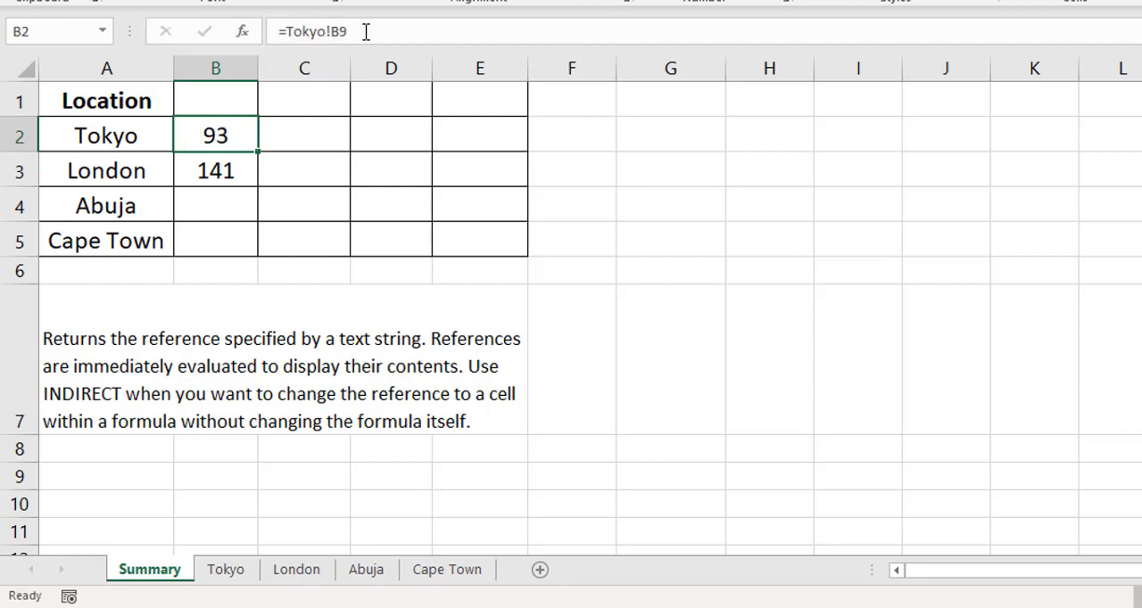
left_click(664, 136)
type("=formu")
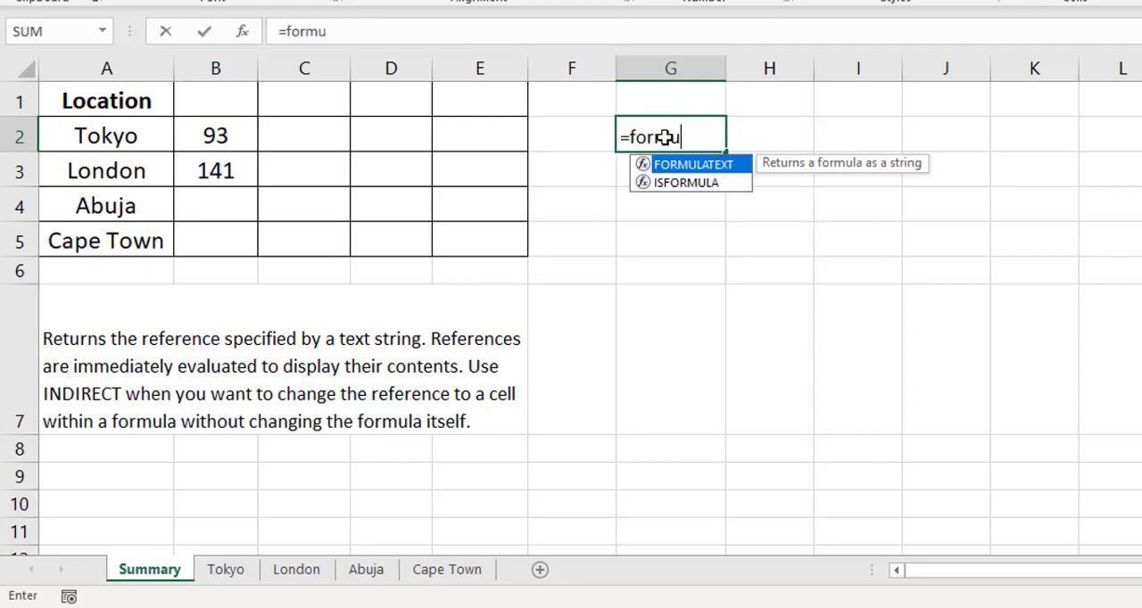
type("la")
key("Tab")
key("Left")
key("Left")
key("Left")
key("Left")
key("Left")
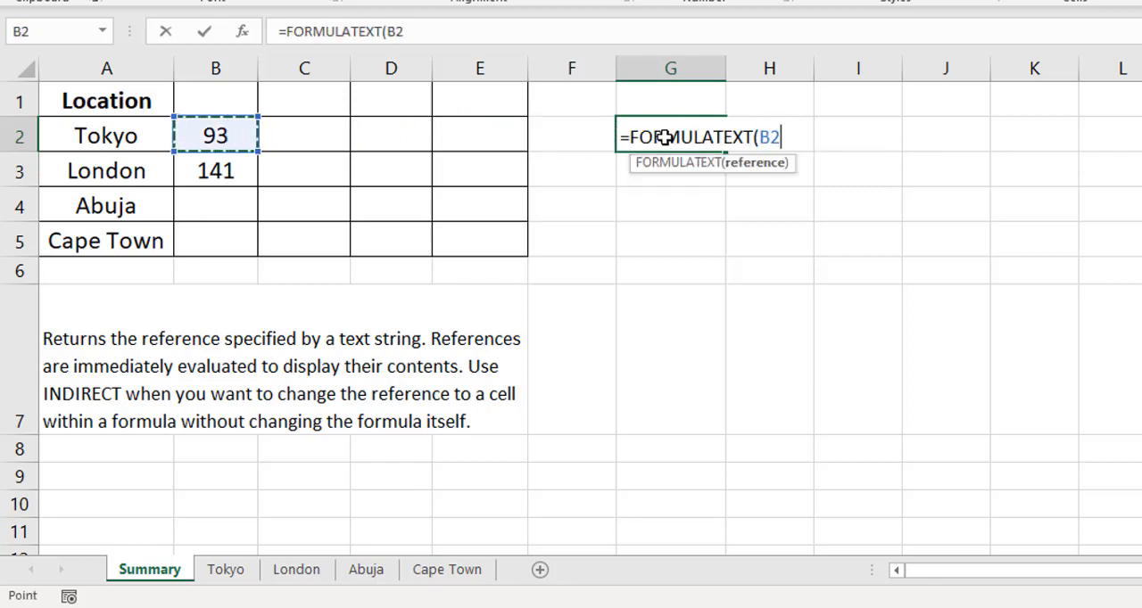
key("Left")
key("Right")
type(")")
key("ctrl+Return")
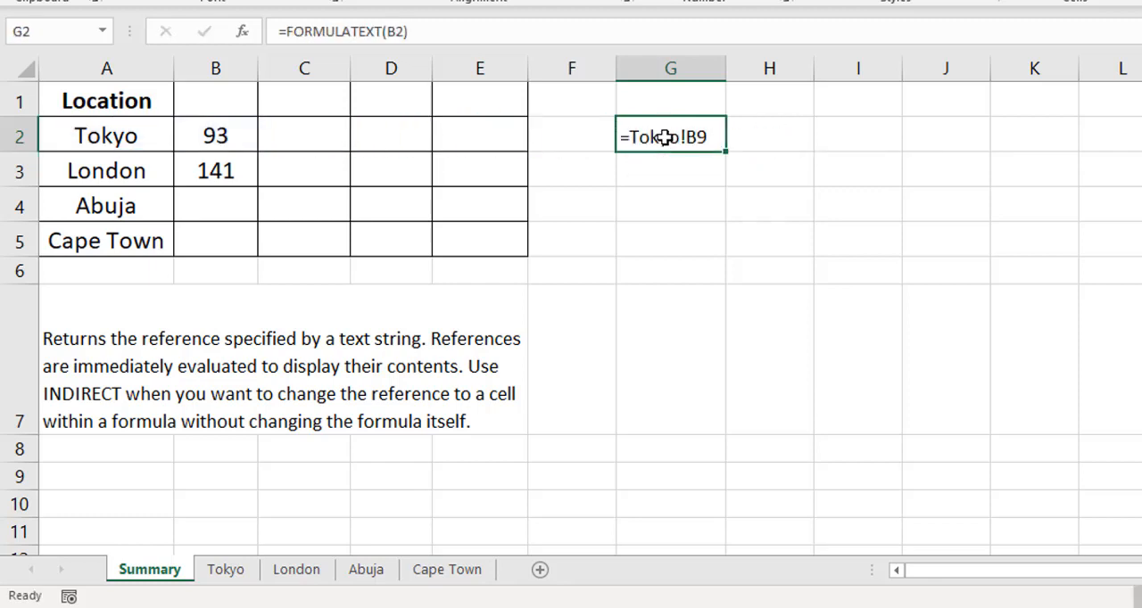
- Convert the FORMULATEXT formula in G2 to a plain text value by pasting it over itself as values
key("ctrl+c")
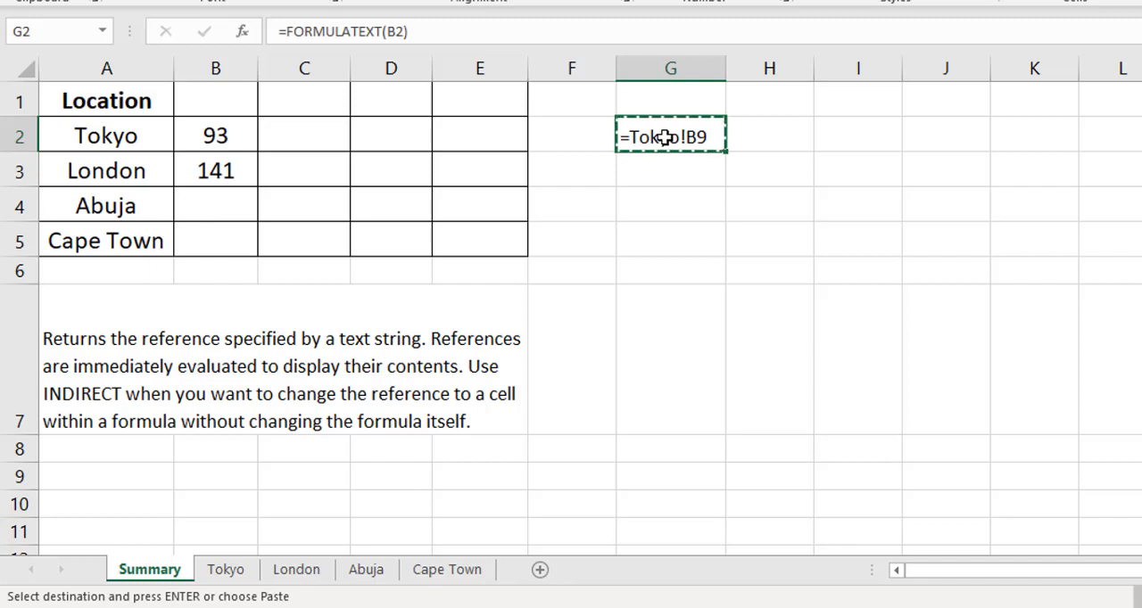
key("ctrl+alt+v")
key("Return")
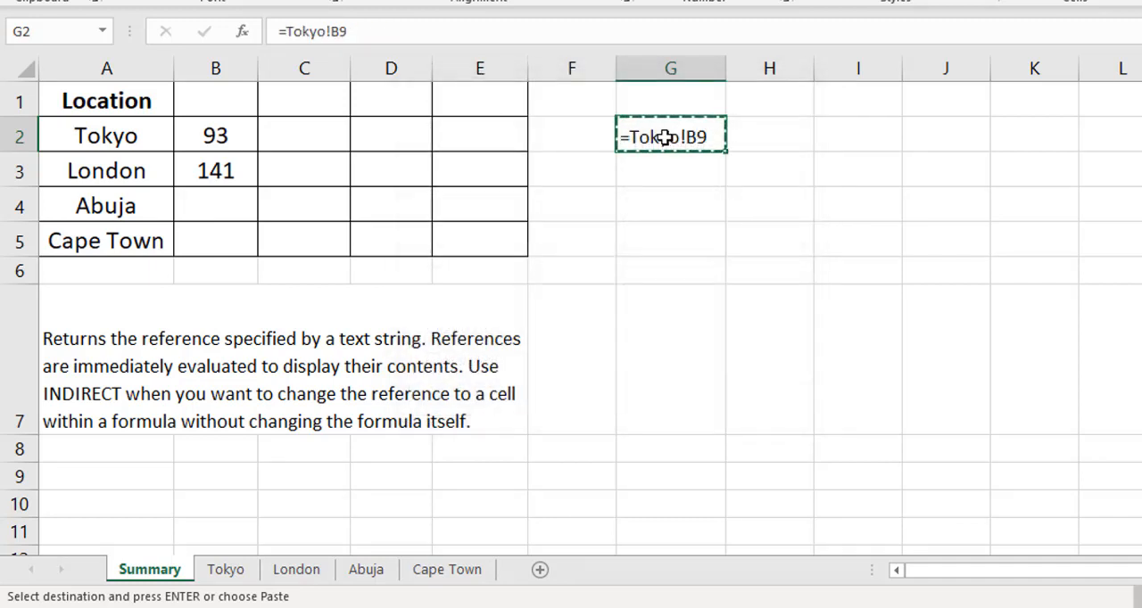
key("Escape")
key("Left")
key("Right")
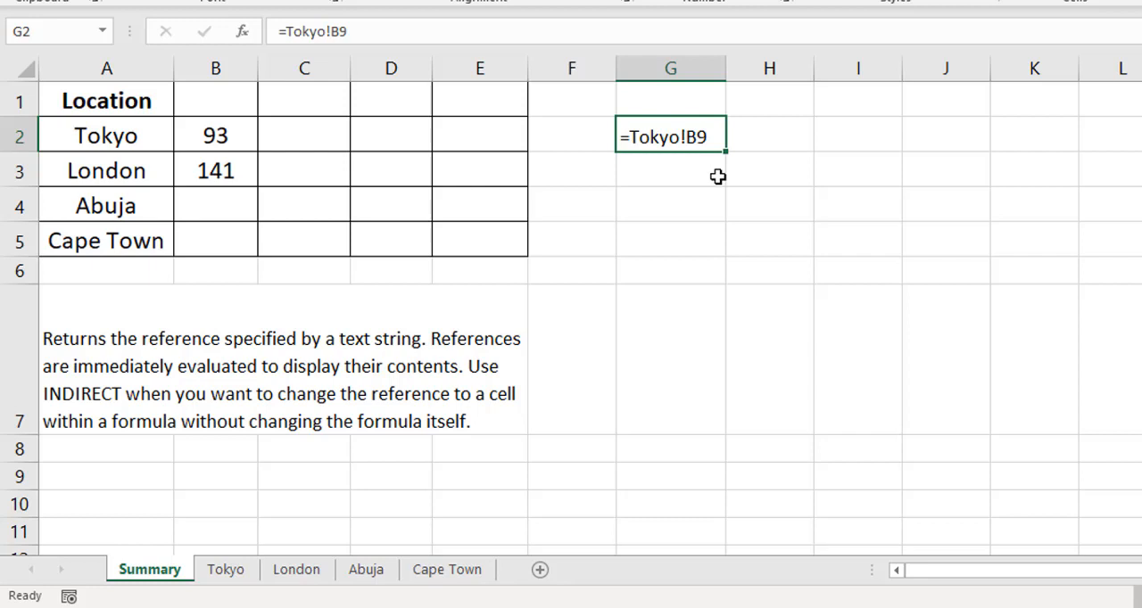
- Compare the sheet reference in B2's formula with the location names in column A
left_click(201, 135)
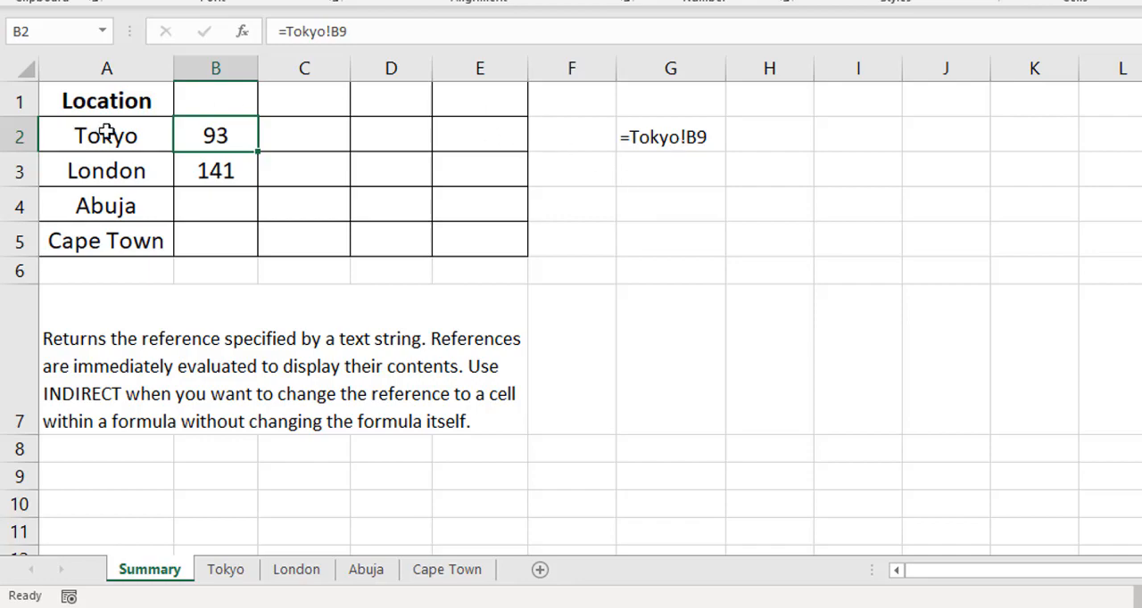
left_click(106, 136)
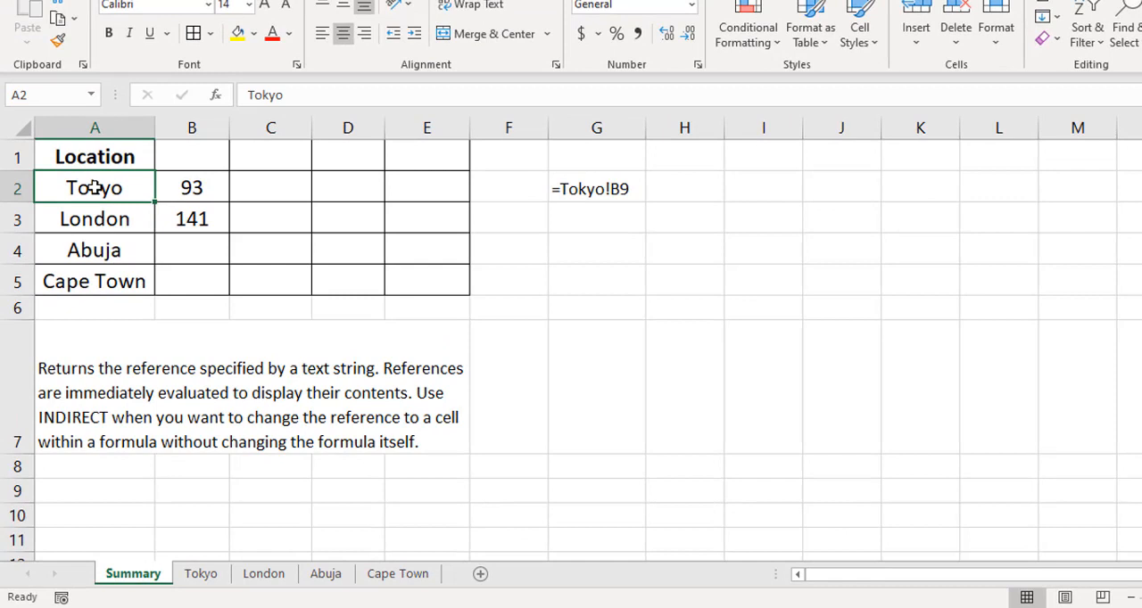
left_click(111, 251)
left_click(118, 282)
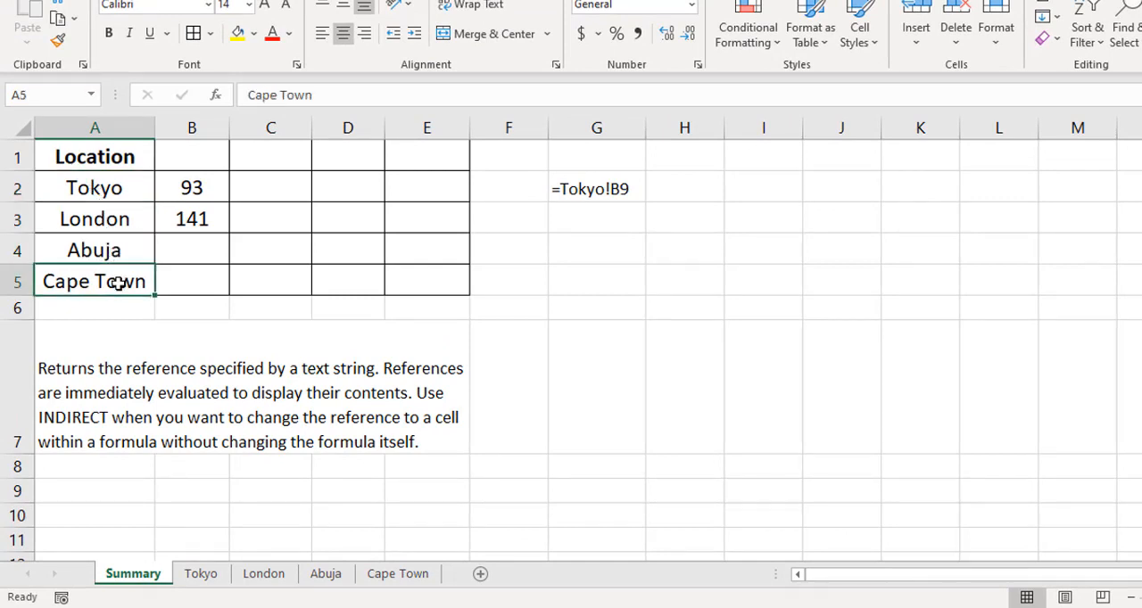
- Replace the formula in B2 with =INDIRECT(A2&"!B9") and fill it down to B5
left_click(208, 188)
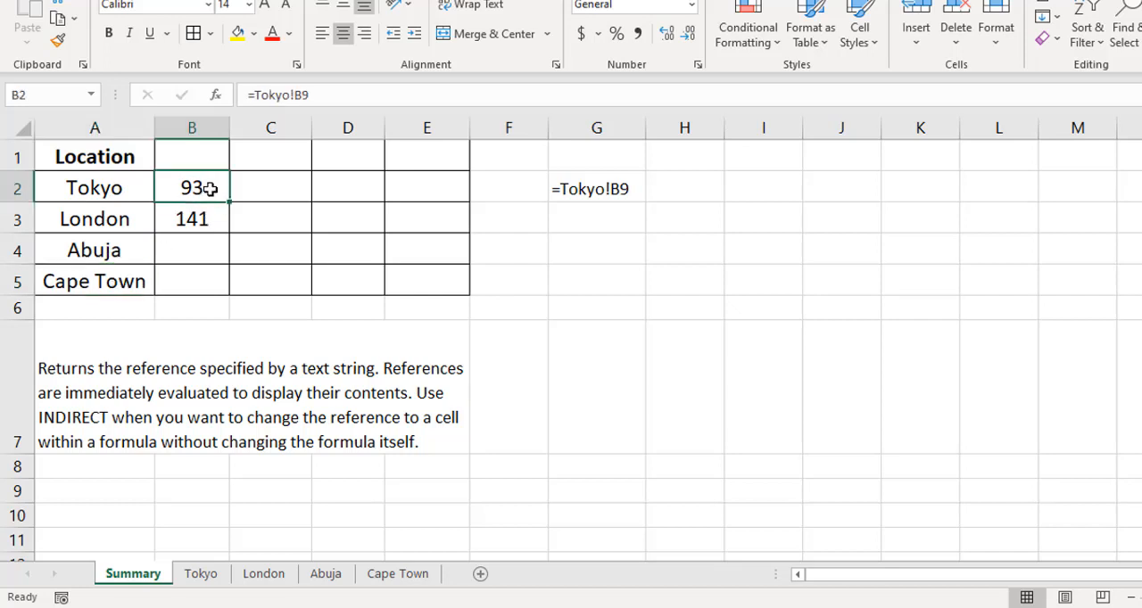
type("=")
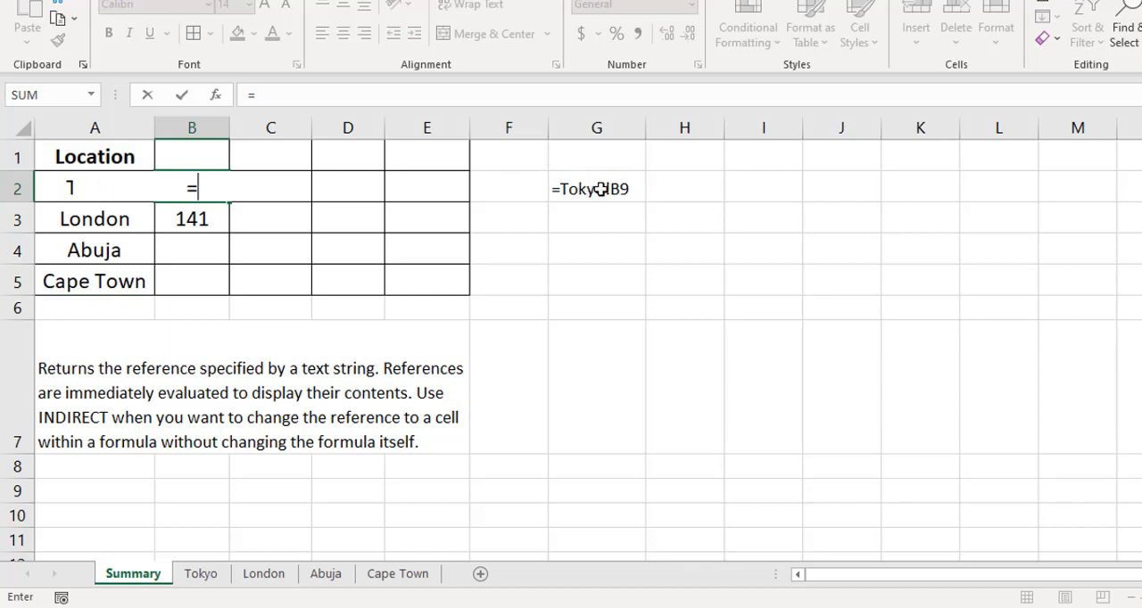
type("inidre")
key("BackSpace")
key("BackSpace")
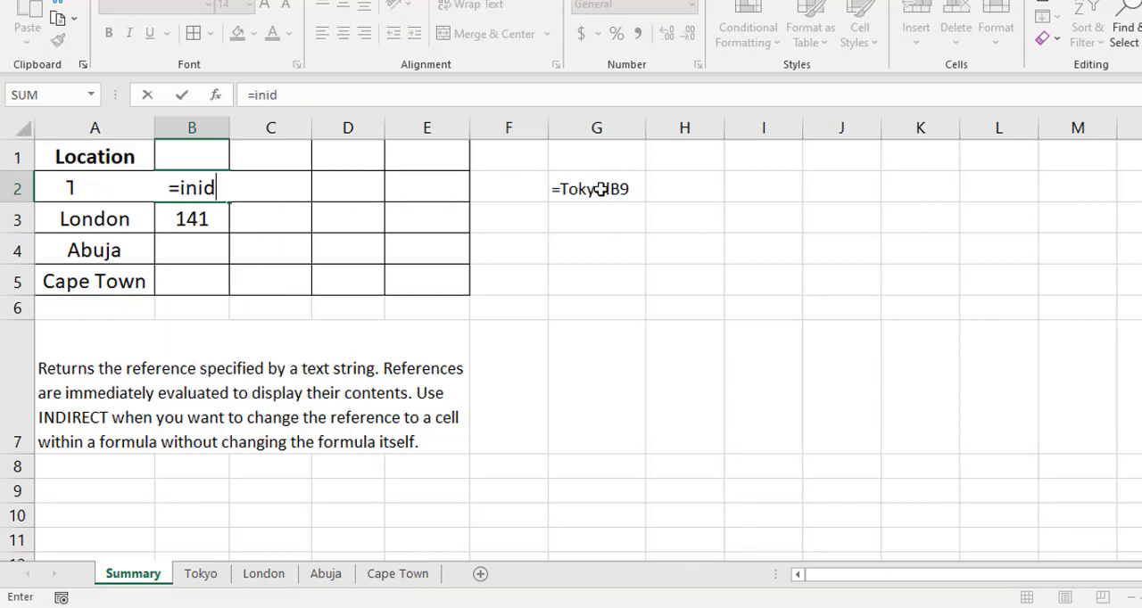
key("BackSpace")
key("BackSpace")
type("d")
type("i")
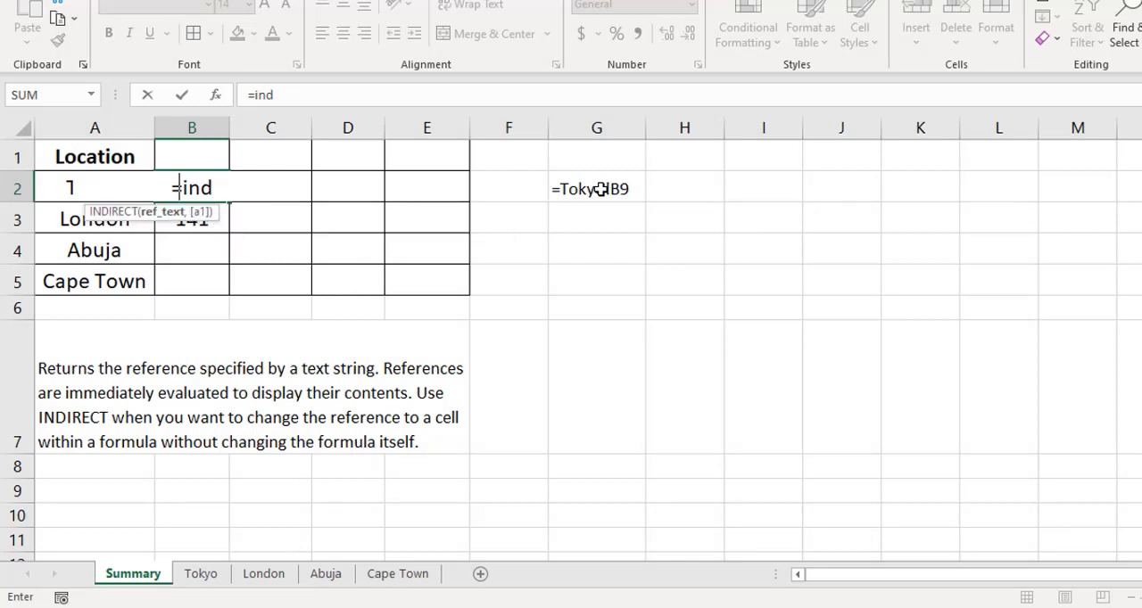
key("Tab")
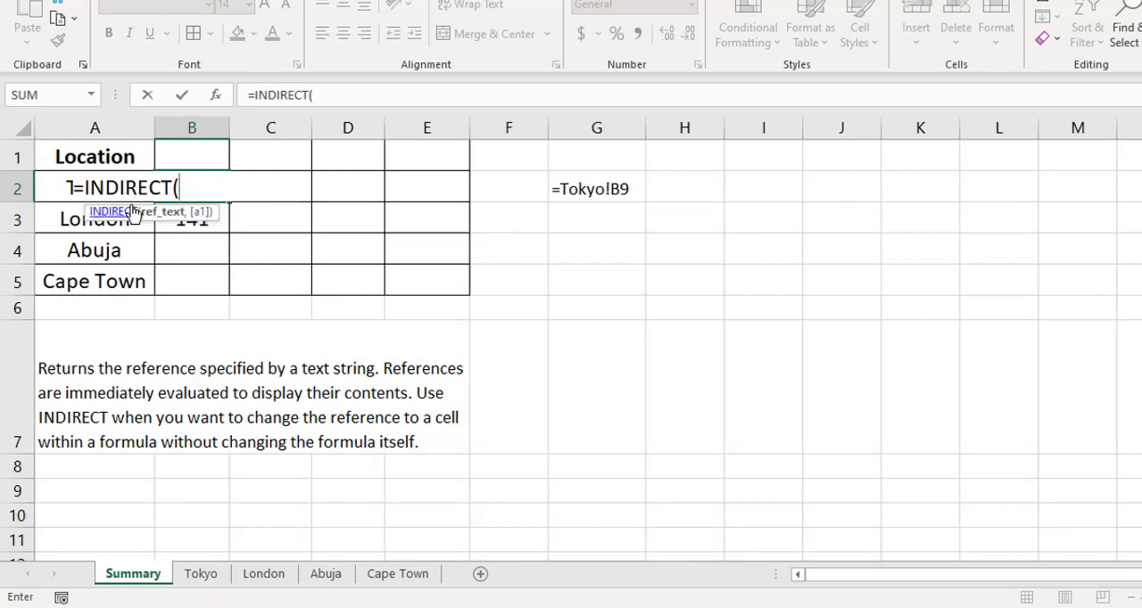
left_click(54, 186)
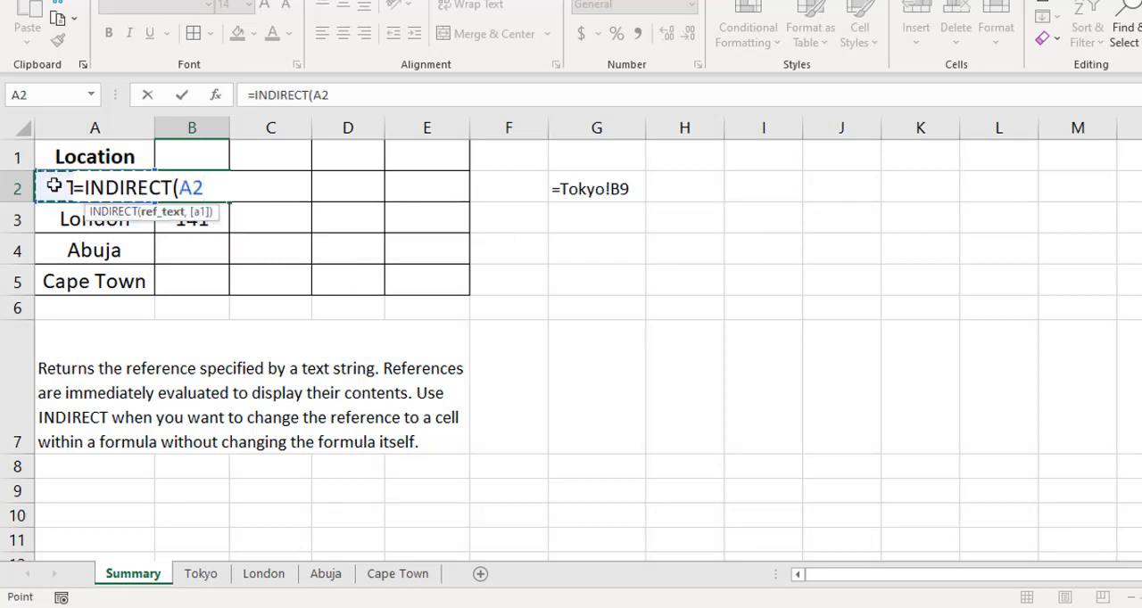
type("&\"")
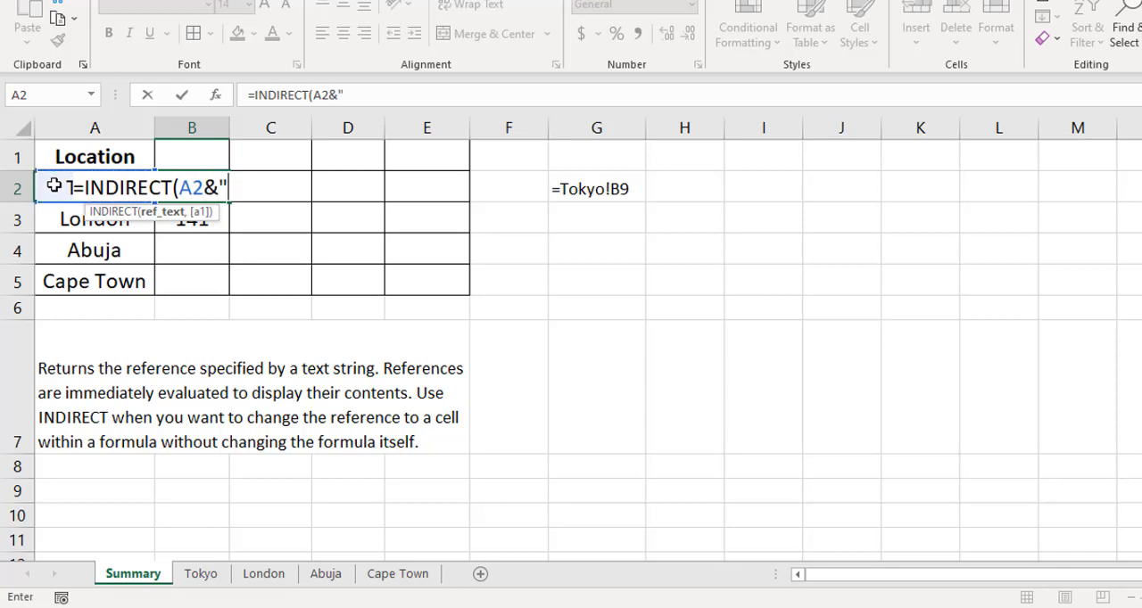
type("!B9\")")
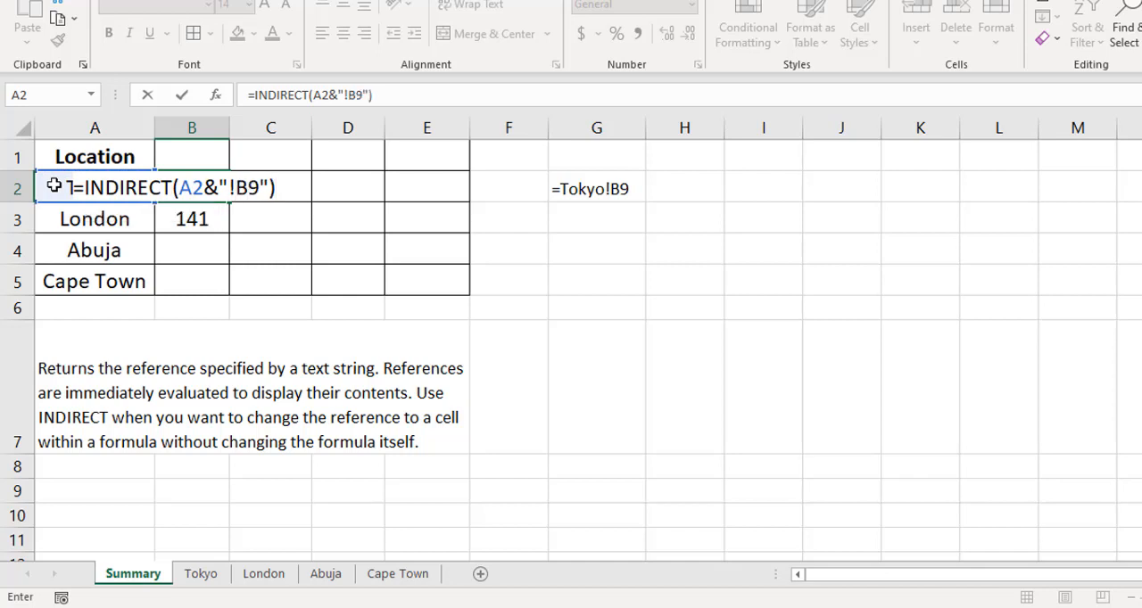
key("ctrl+Return")
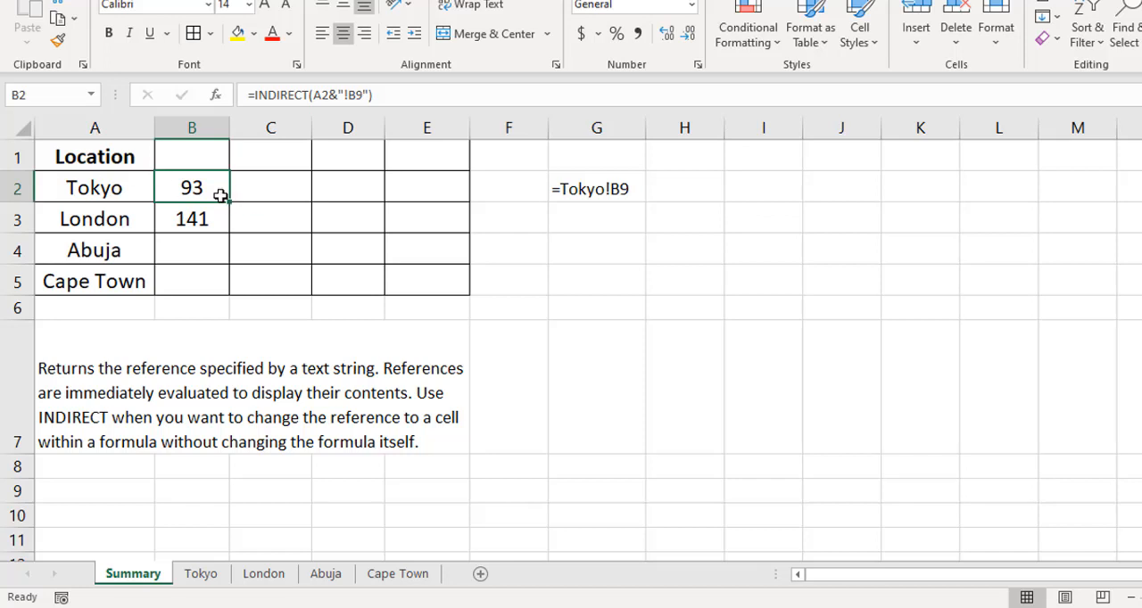
left_click_drag(229, 201, 231, 283)
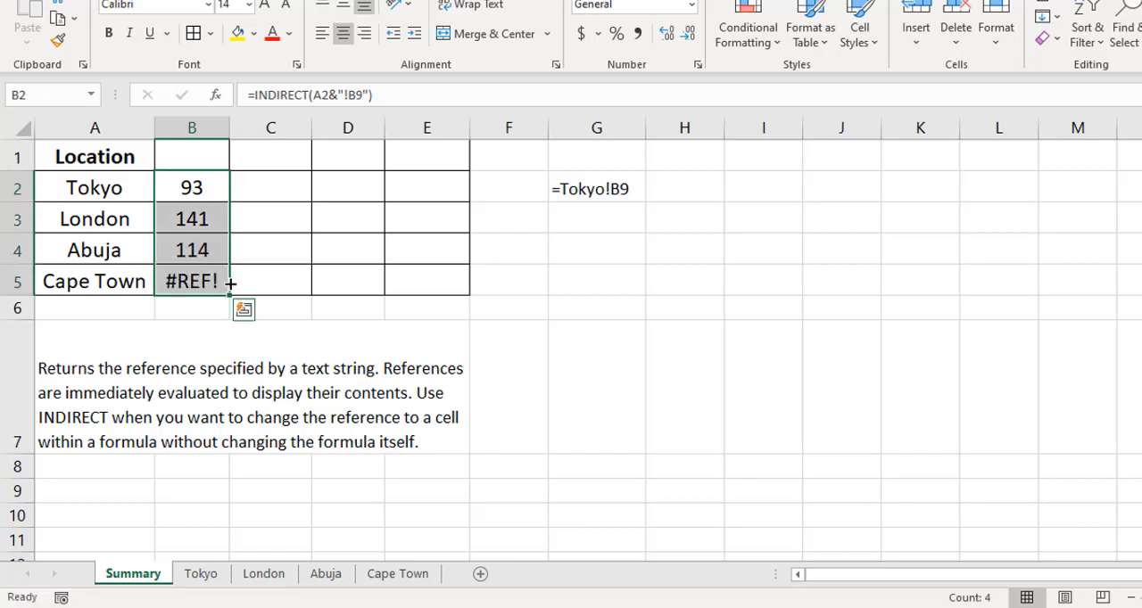
- Check the Summary results in column B against the Q1 totals on the Tokyo, London and Abuja sheets
left_click(211, 188)
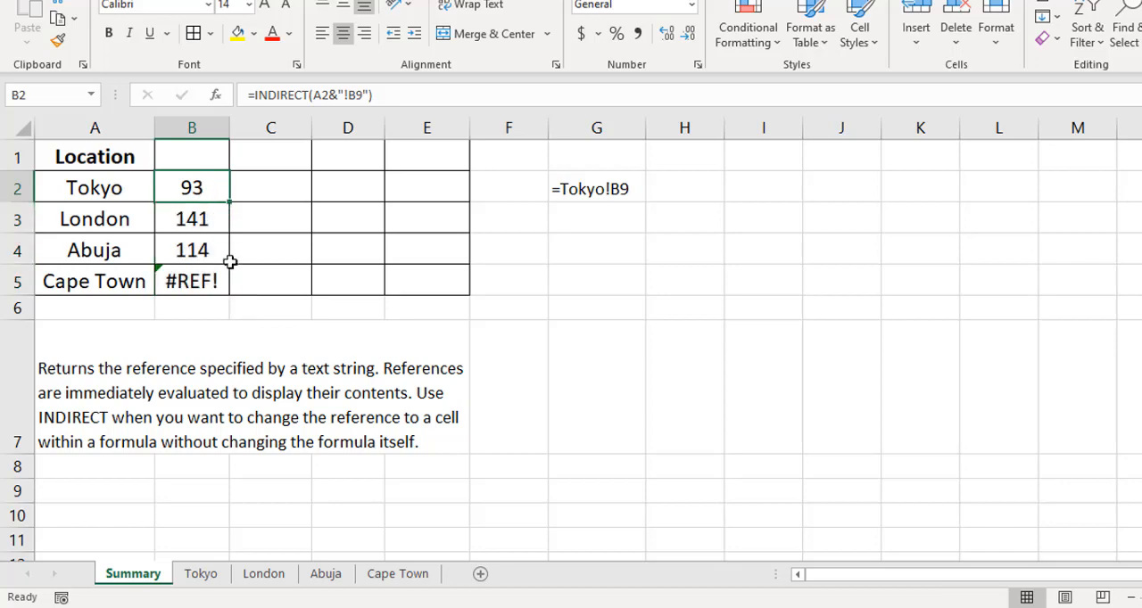
left_click(220, 578)
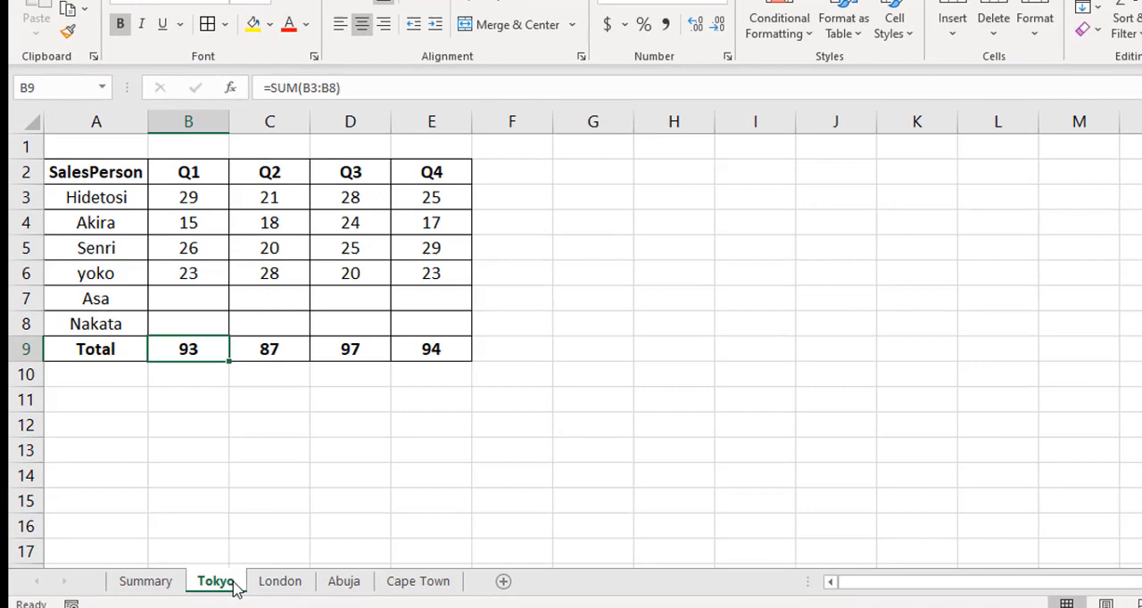
key("ctrl+Page_Down")
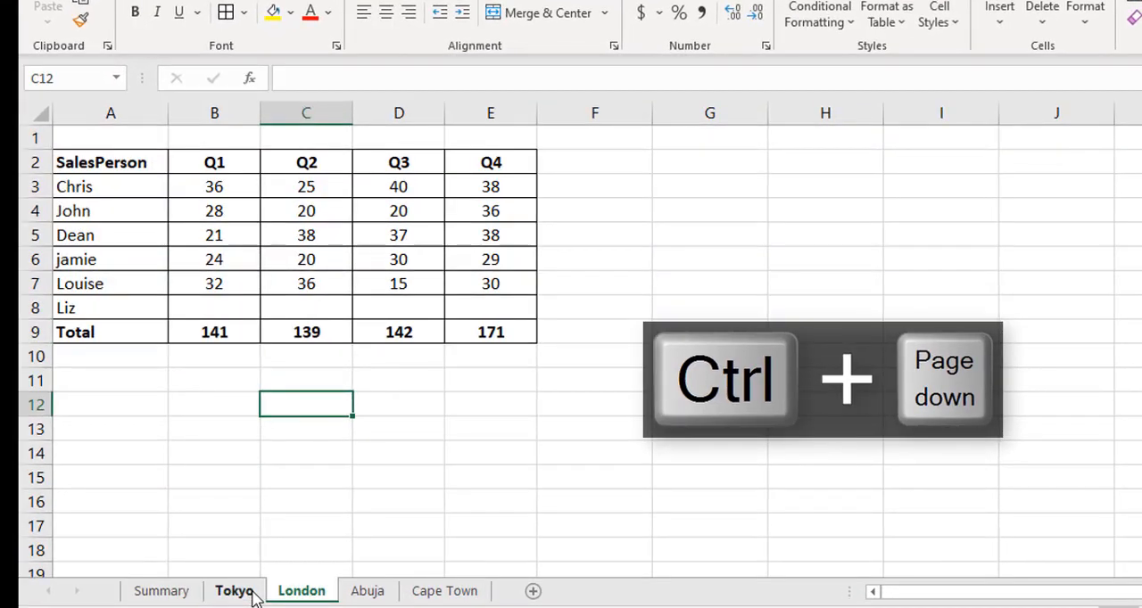
key("ctrl+Page_Down")
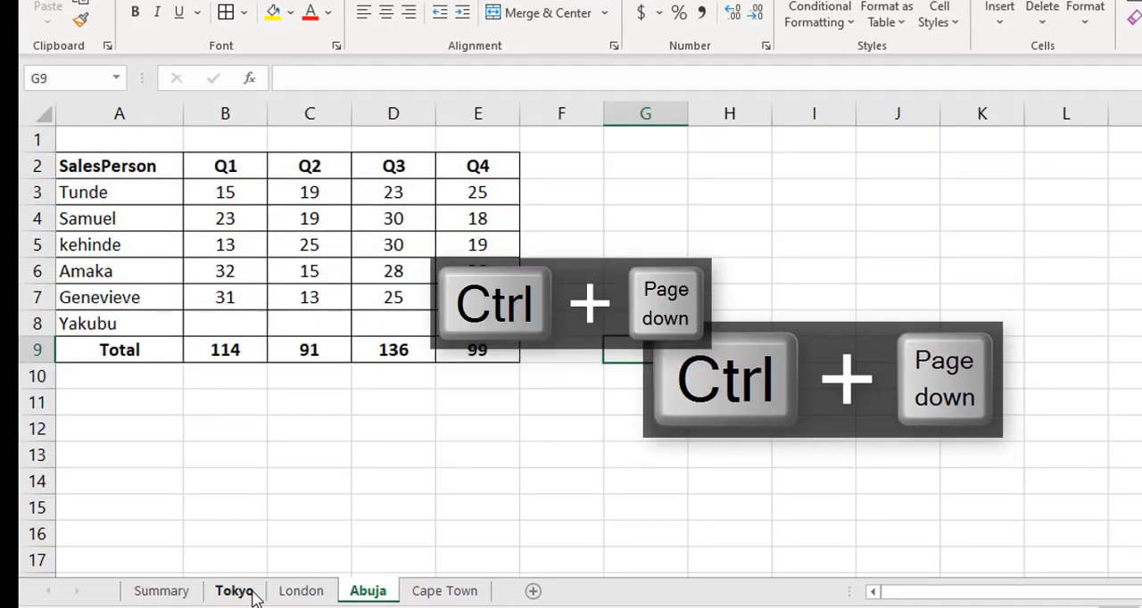
key("ctrl+Page_Up")
key("ctrl+Page_Up")
key("ctrl+Page_Up")
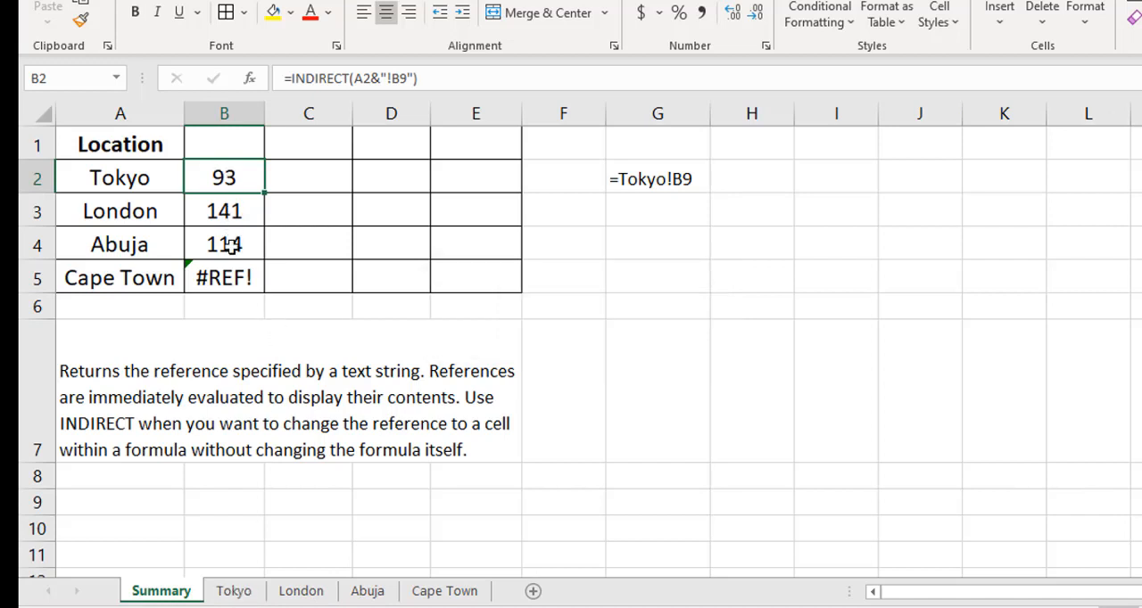
- Inspect the Cape Town formula in B5 and ignore the error flagged on that cell
left_click(234, 277)
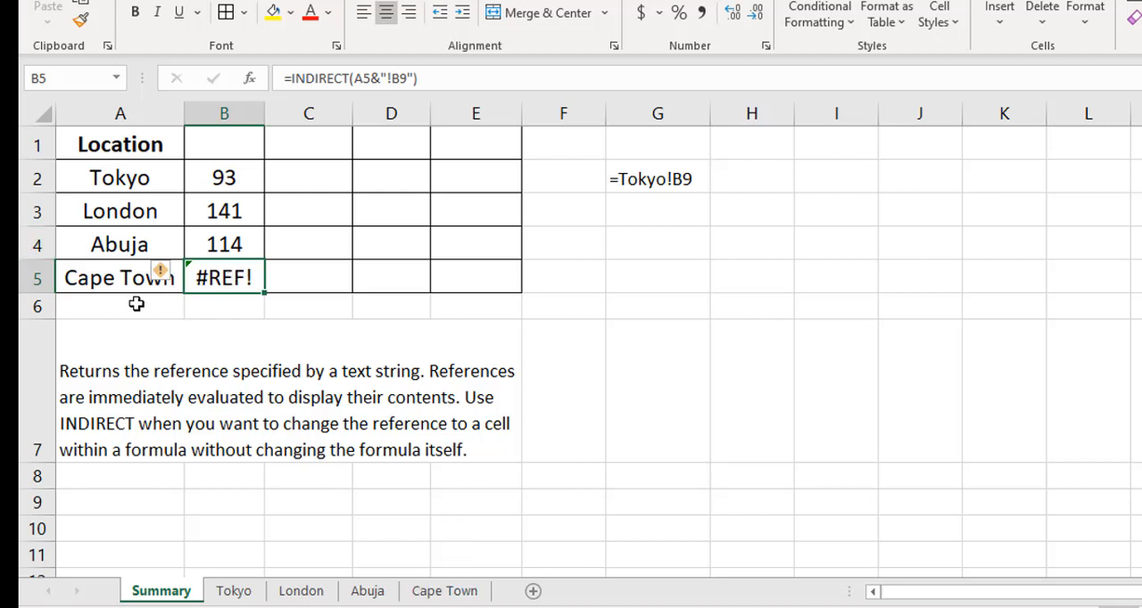
left_click(176, 277)
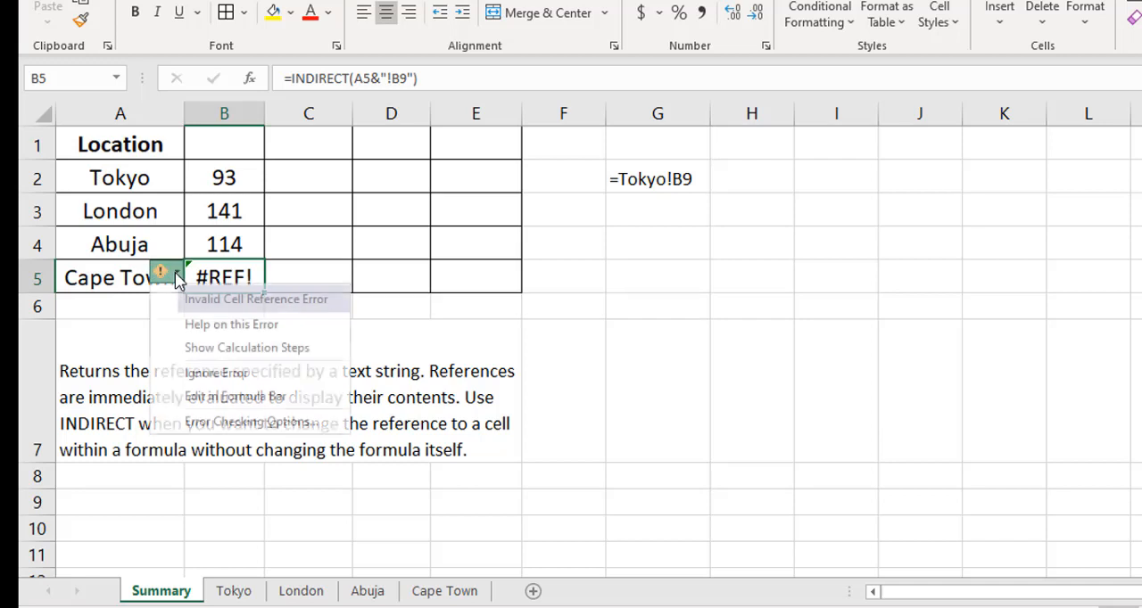
left_click(249, 375)
left_click(412, 328)
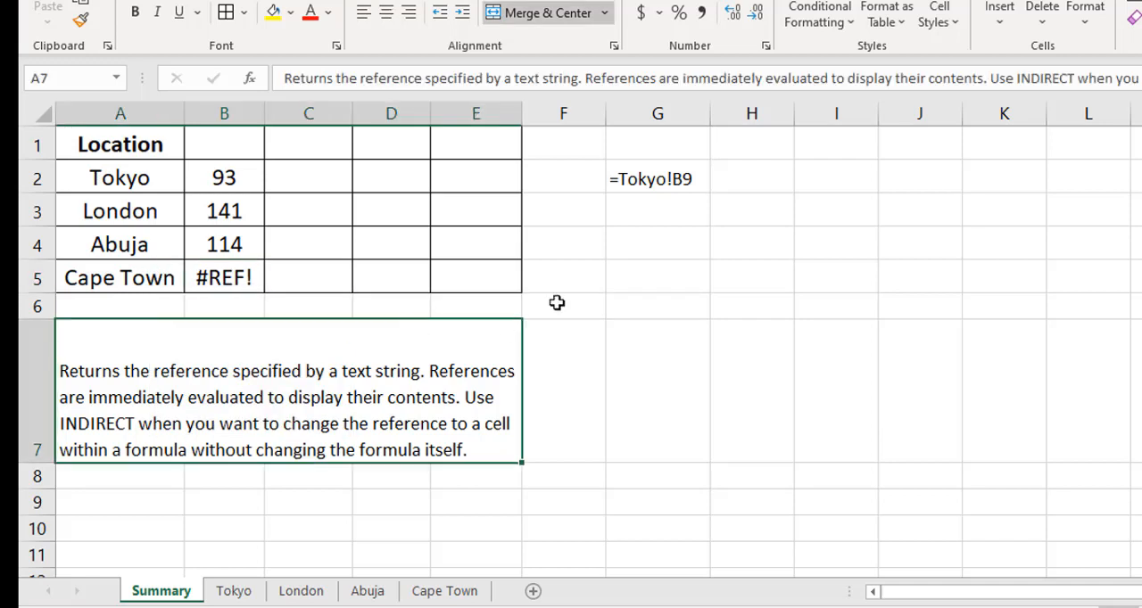
- Link cell F5 to Cape Town's Q1 total with ='Cape Town'!B9 and inspect the resulting formula
left_click(586, 280)
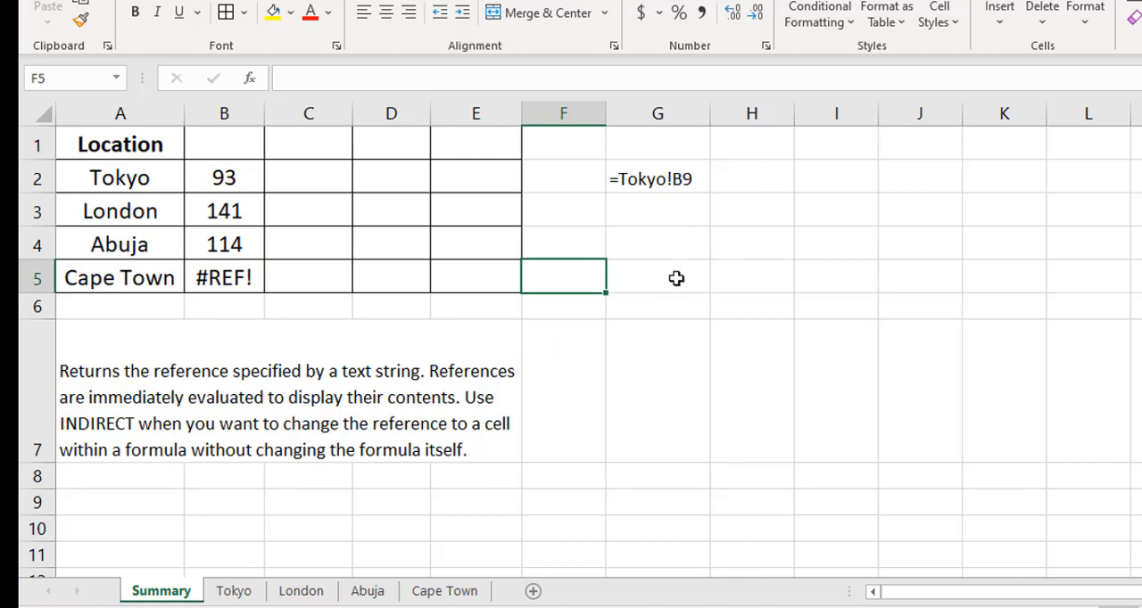
type("=")
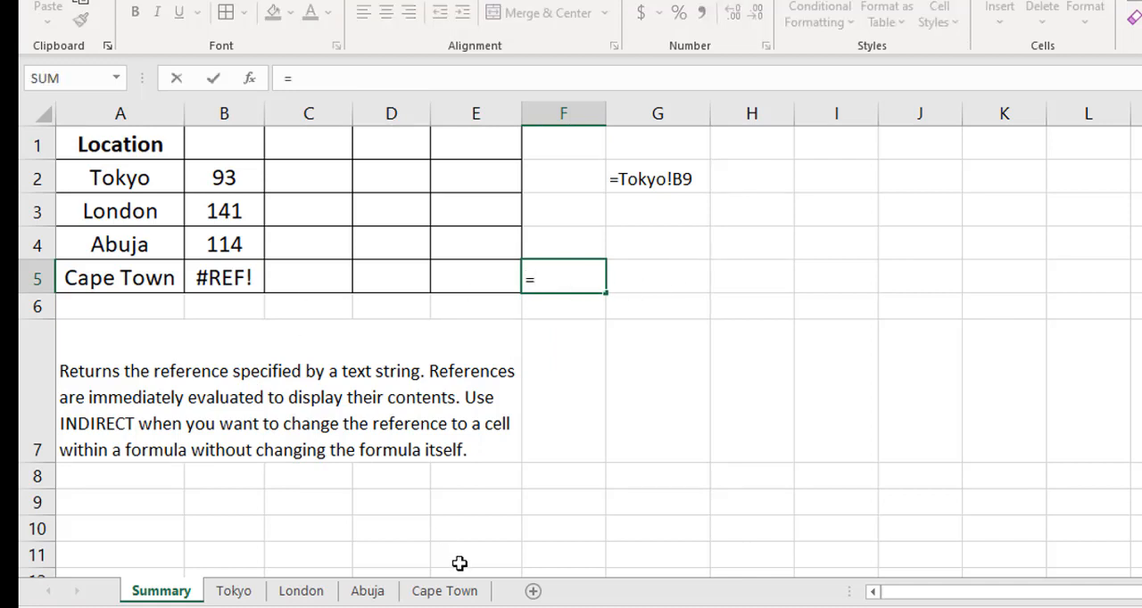
left_click(455, 591)
left_click(215, 330)
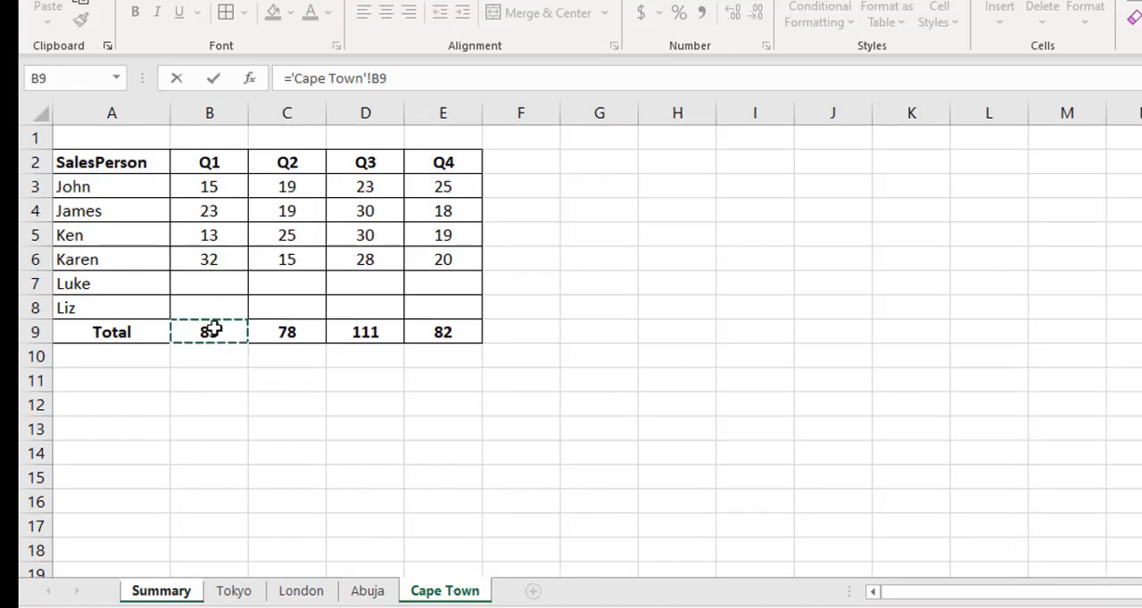
key("Return")
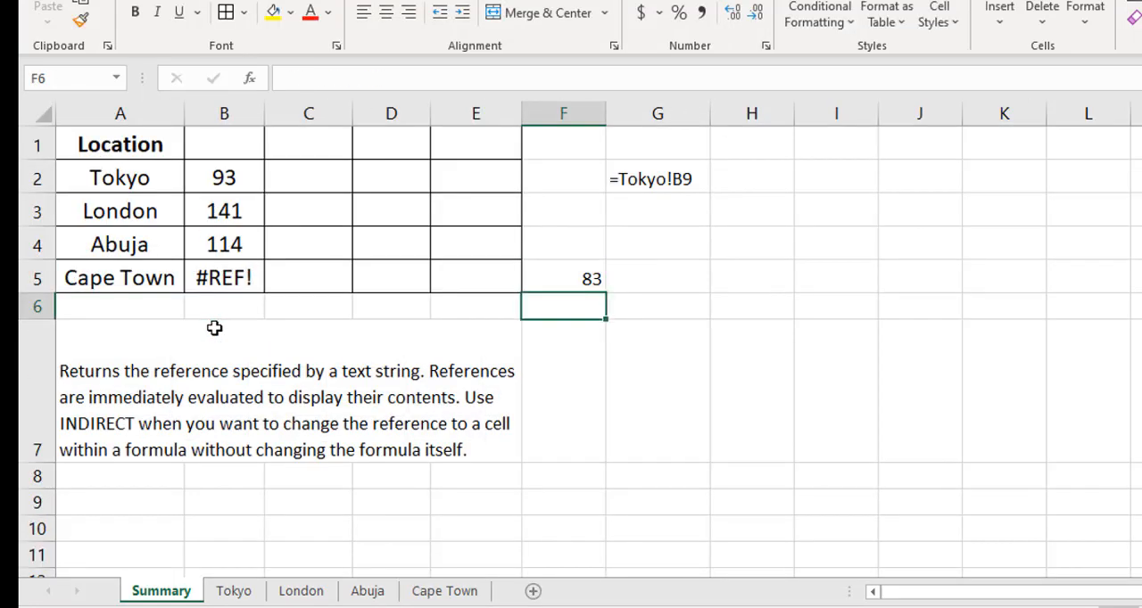
left_click(571, 277)
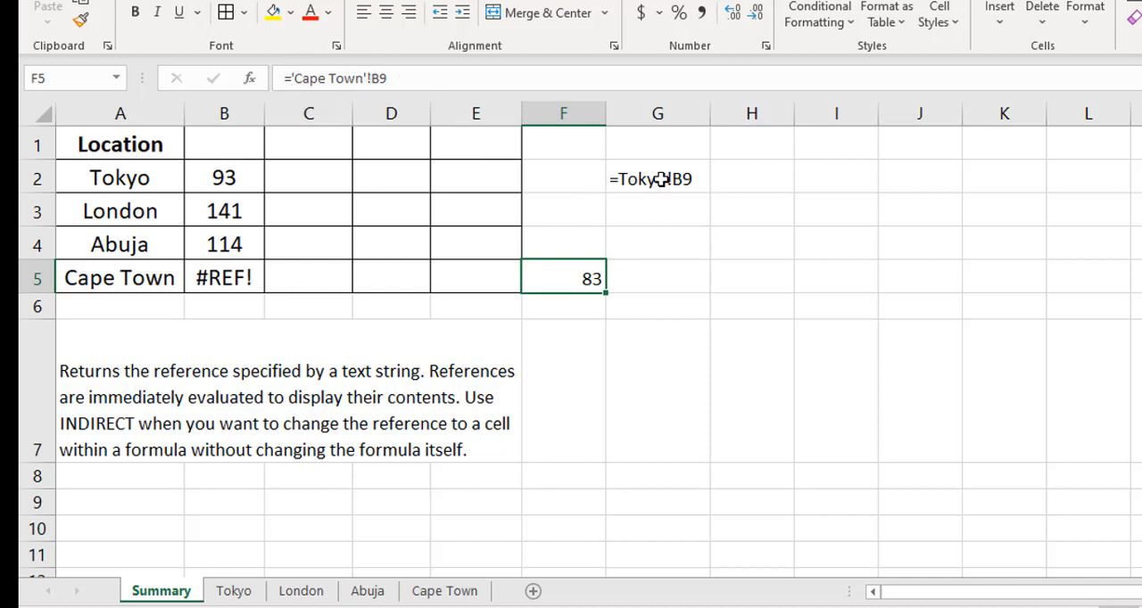
- Show F5's formula as text in cell G5 with =FORMULATEXT(F5)
left_click(669, 276)
type("=formu")
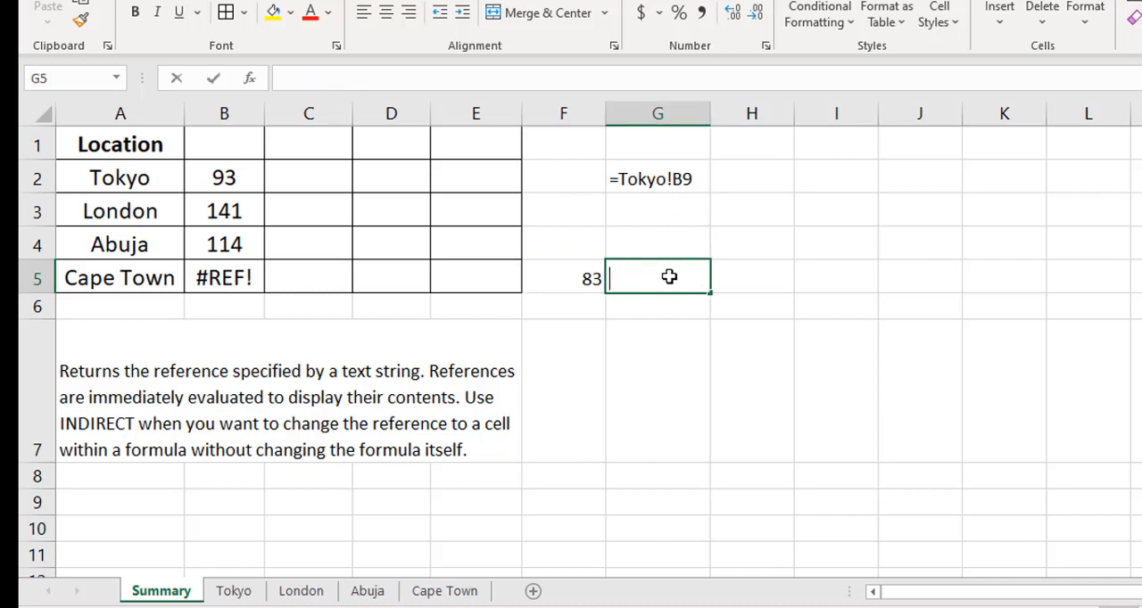
key("Tab")
key("Left")
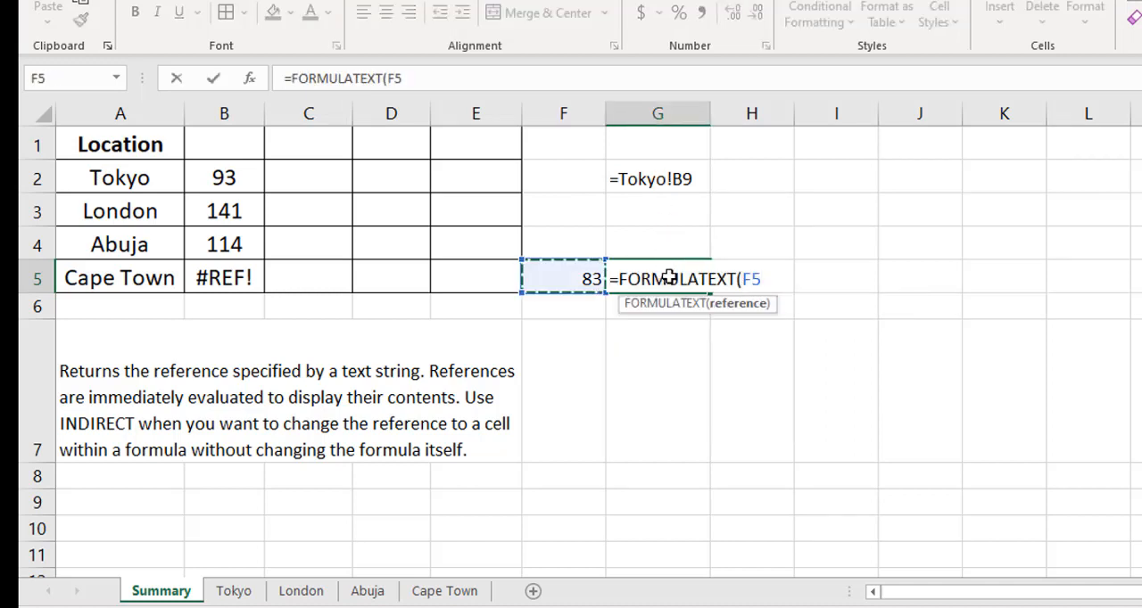
type(")")
key("ctrl+Return")
- Replace the FORMULATEXT formula in G5 with its plain text value
key("ctrl+c")
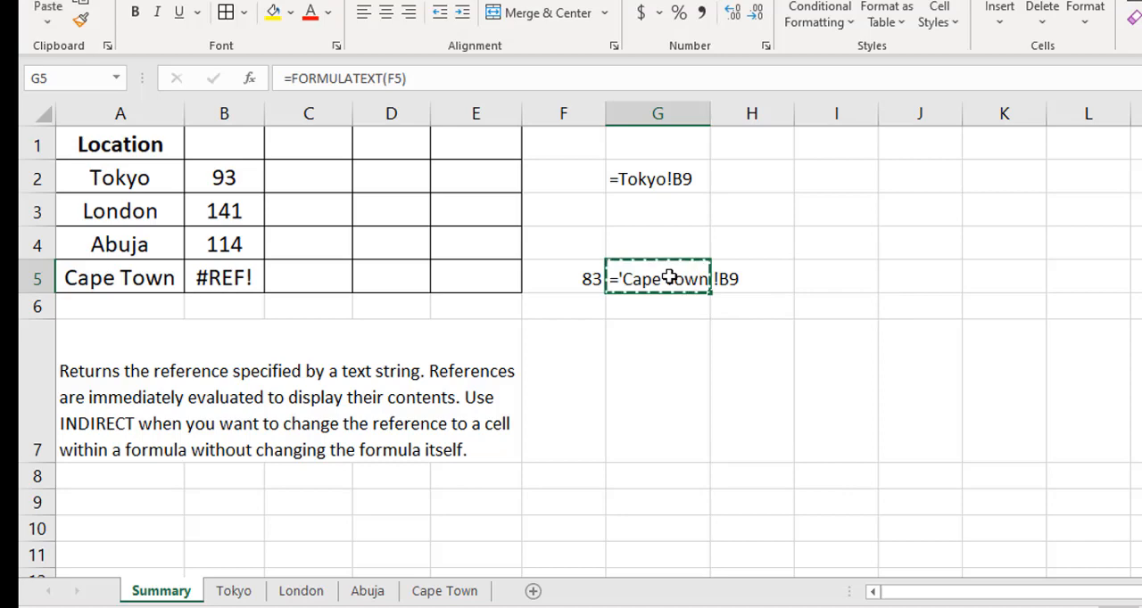
key("ctrl+alt+v")
key("v")
key("Return")
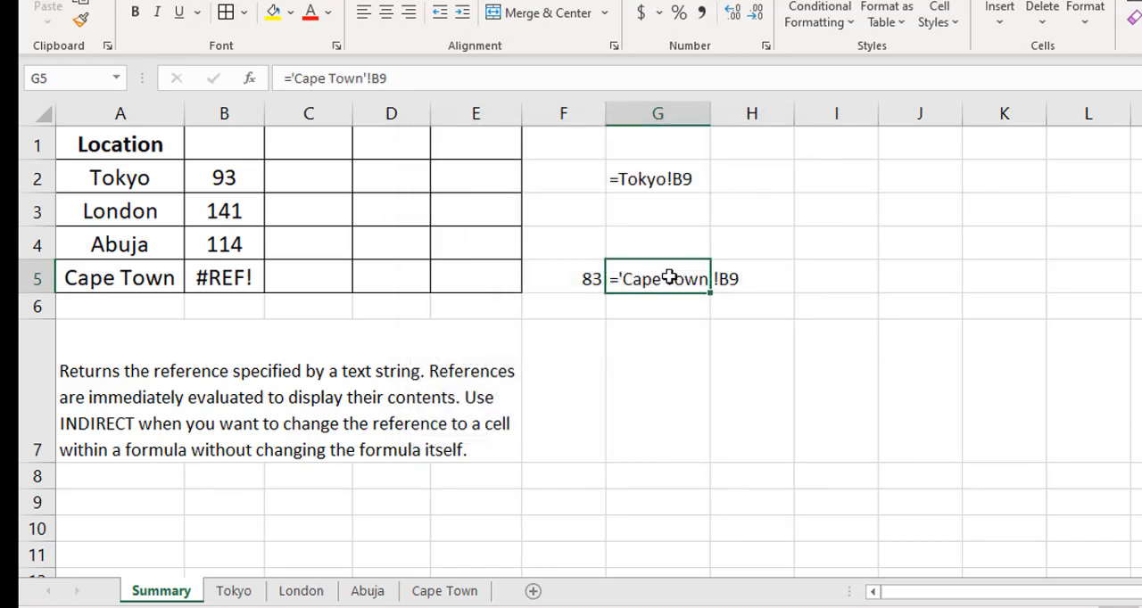
key("Escape")
key("Left")
- Compare how the Tokyo reference in G2 and the Cape Town reference in G5 write the sheet name
left_click(688, 276)
left_click(657, 179)
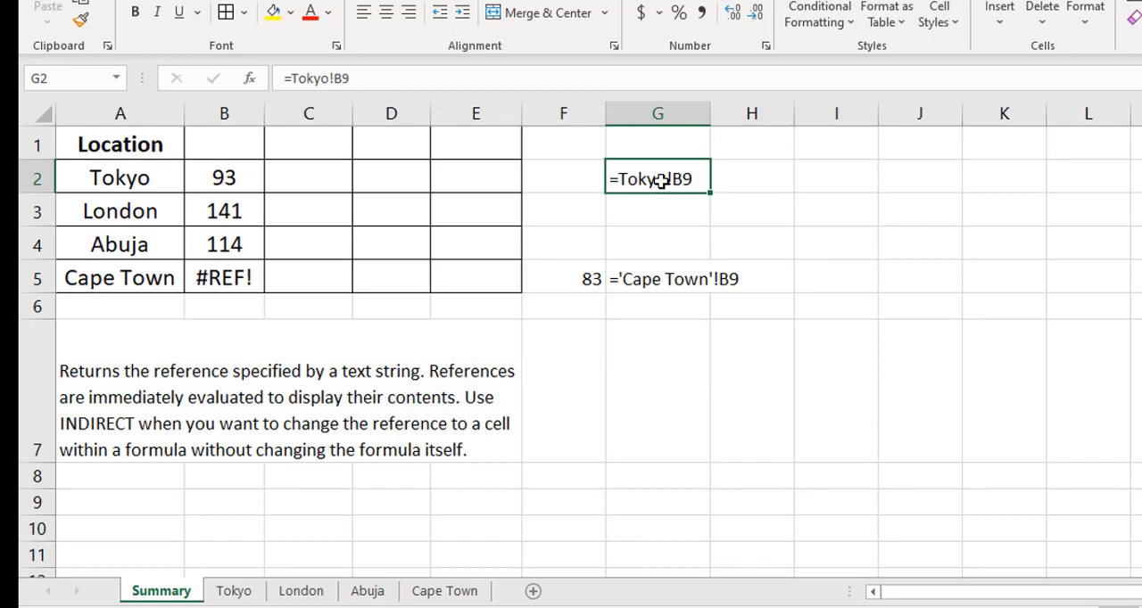
left_click(686, 282)
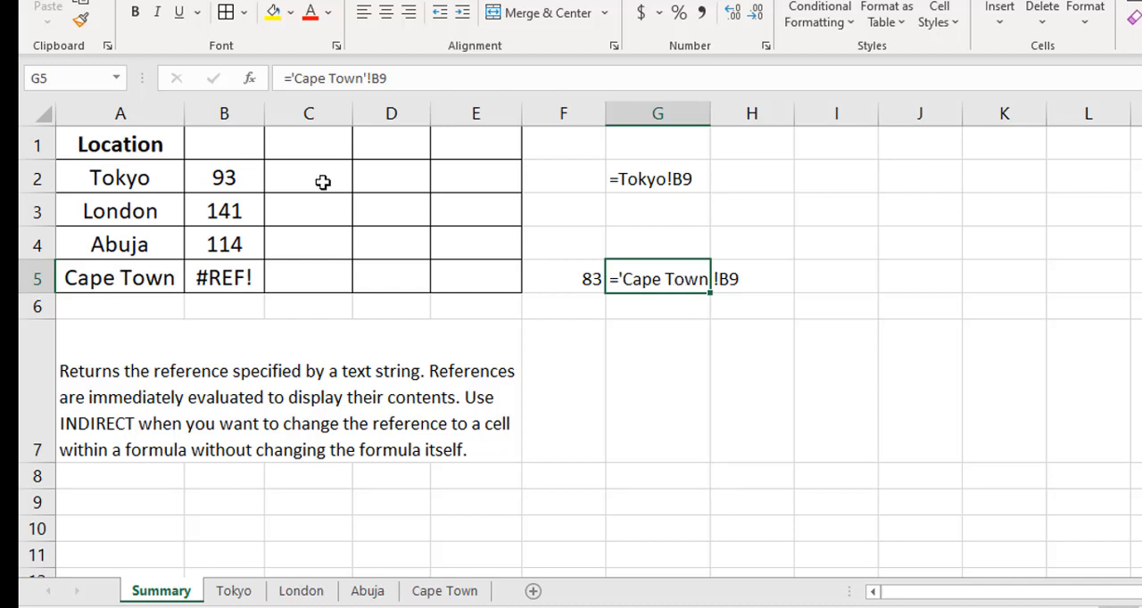
- Wrap the sheet name in single quotes by changing B2 to =INDIRECT("'" & A2&"'!B9") and fill it down to B5
left_click(208, 181)
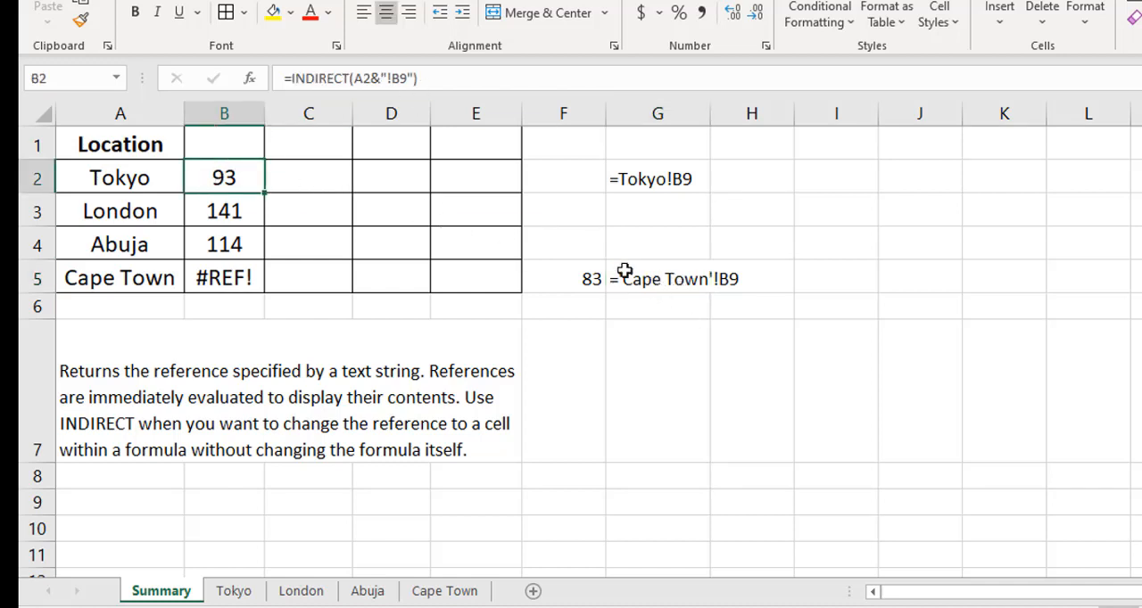
left_click(358, 78)
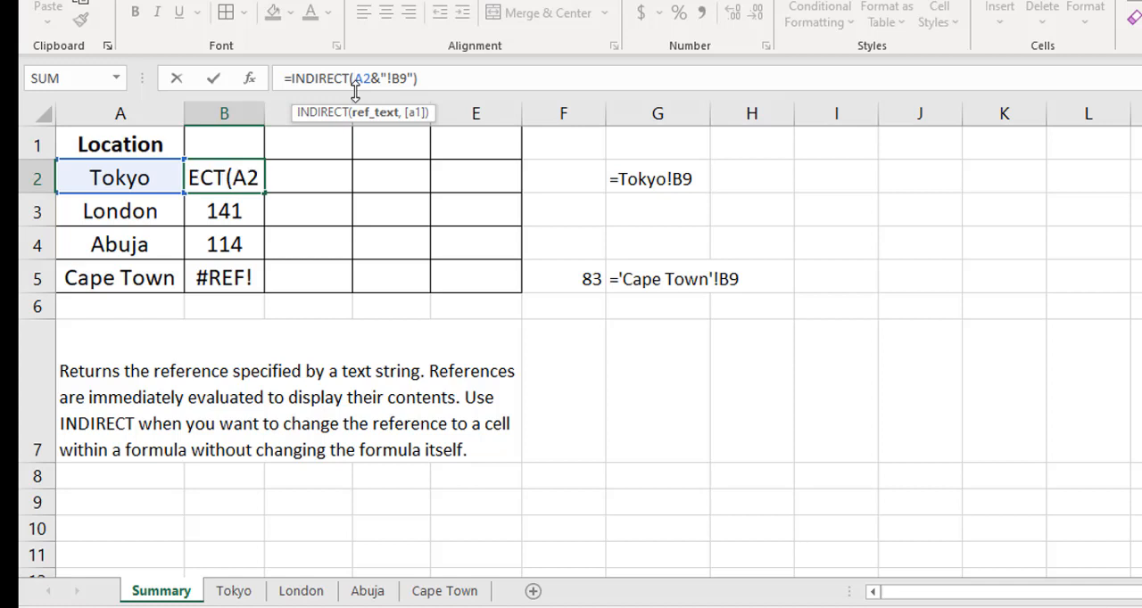
type("\"'")
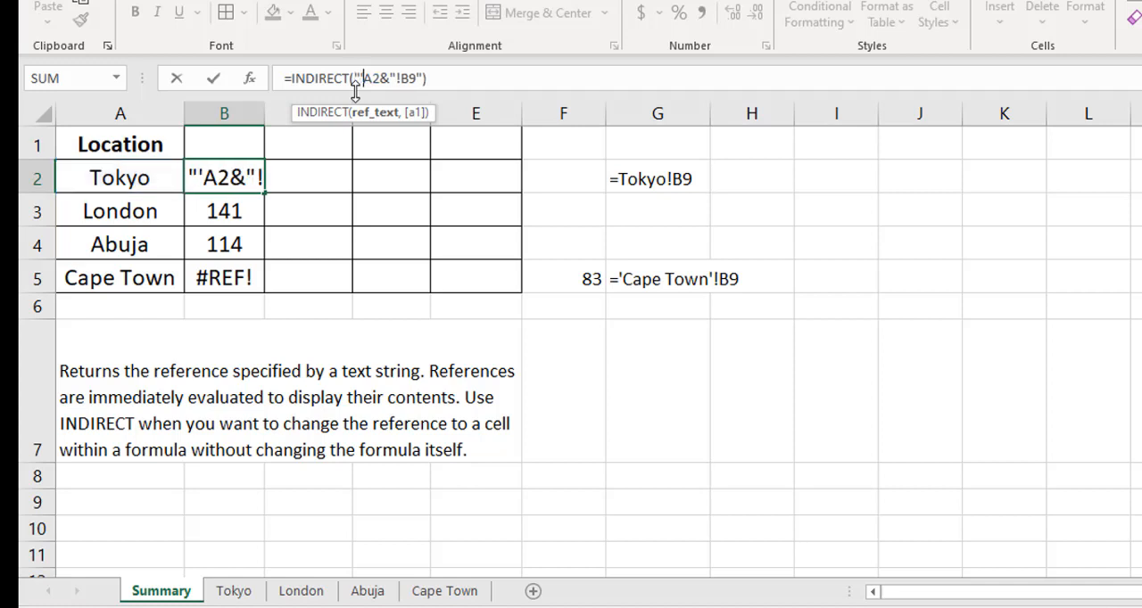
type("\" ")
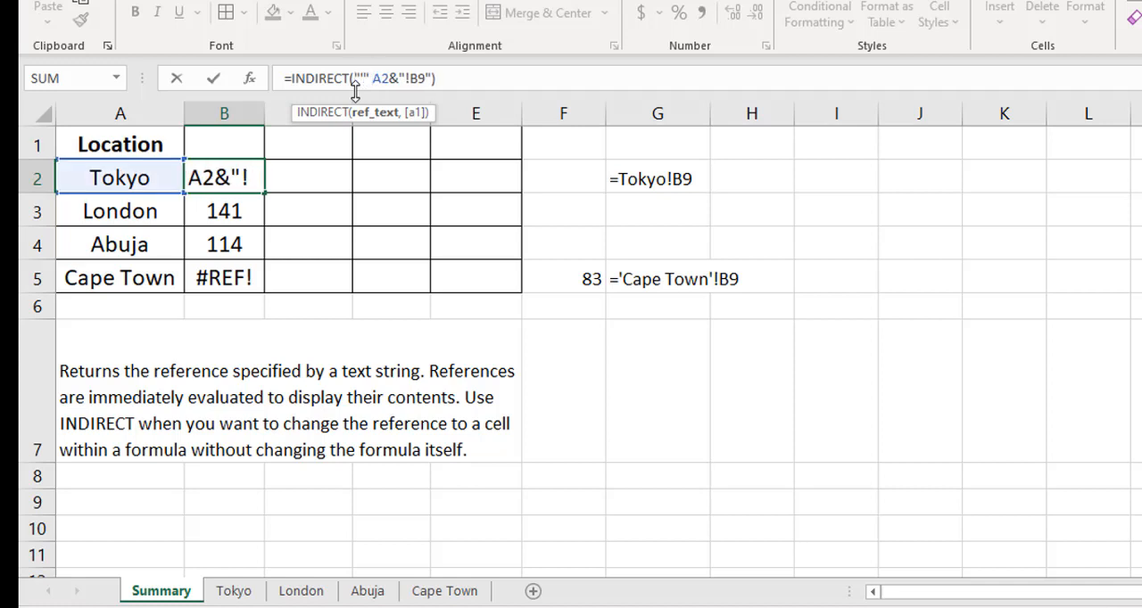
type("&")
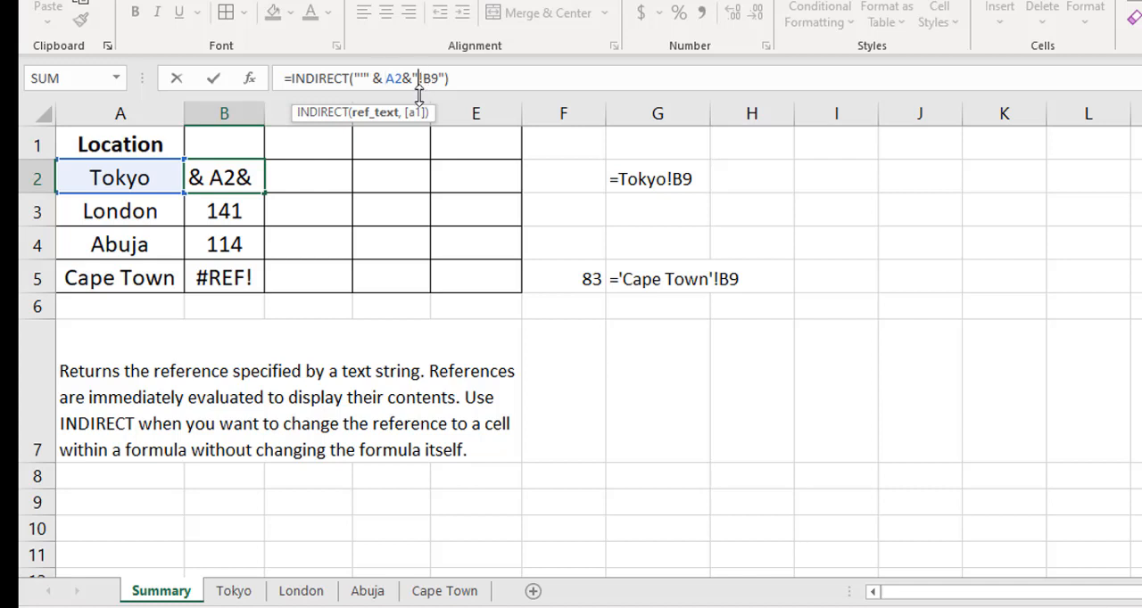
type("'")
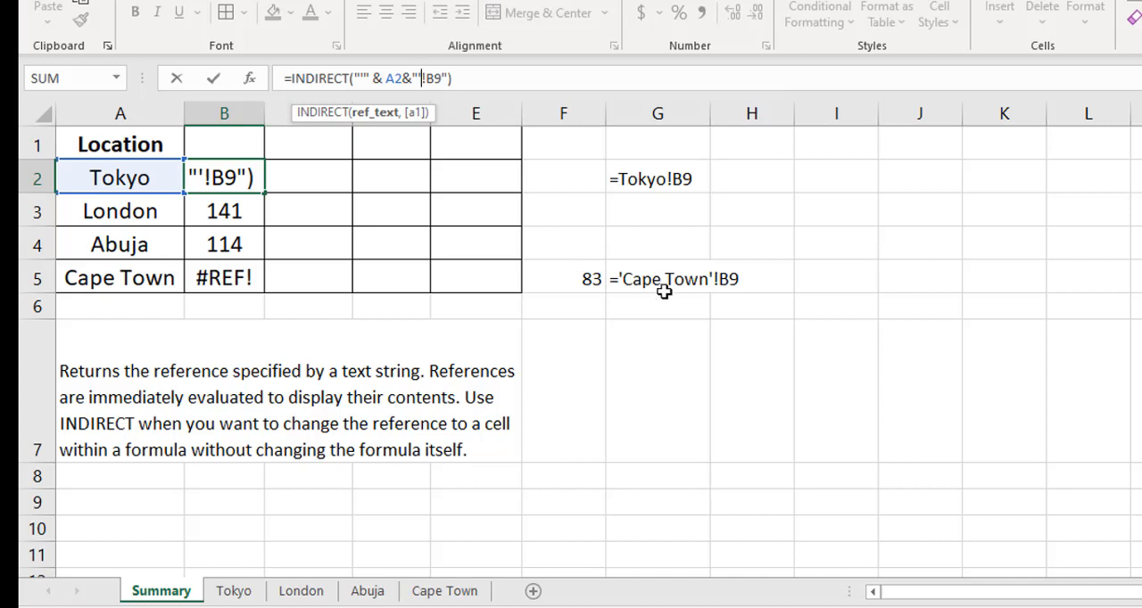
left_click(470, 75)
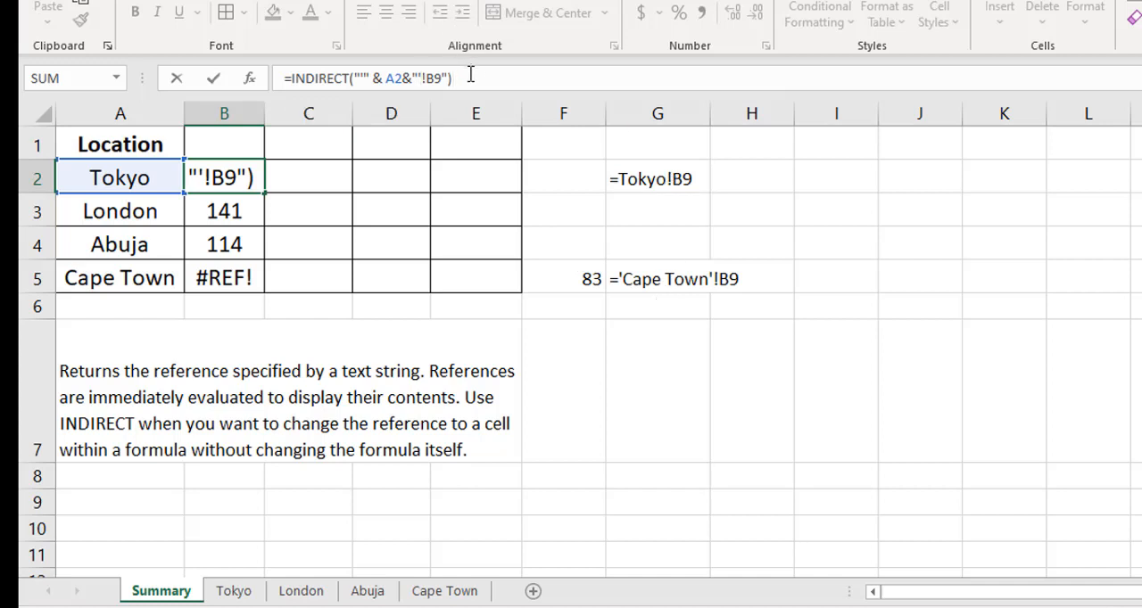
key("Return")
left_click(241, 178)
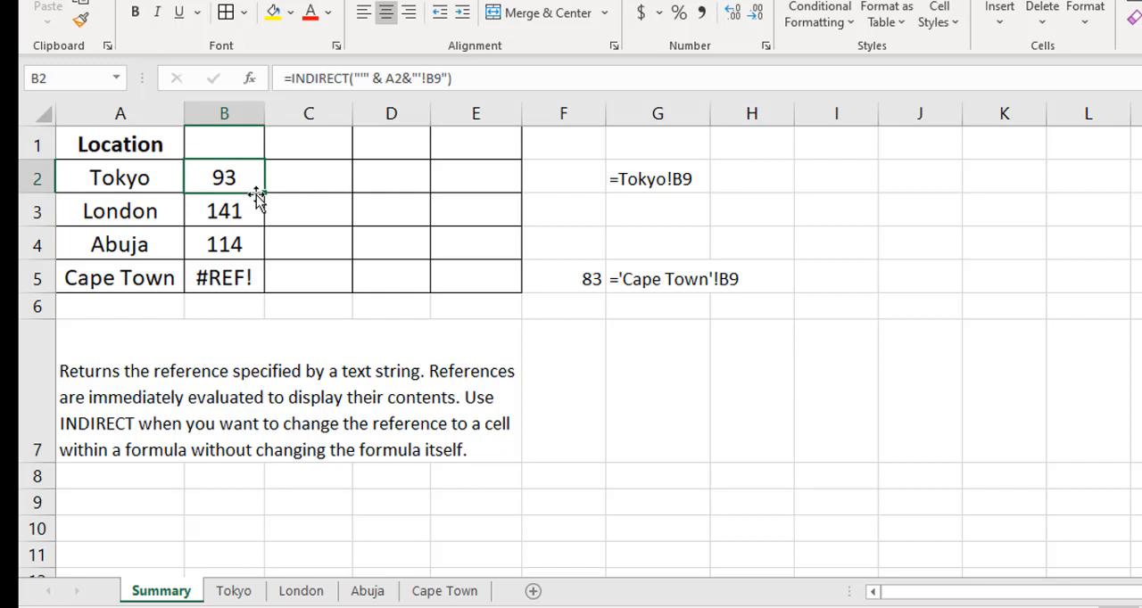
double_click(265, 195)
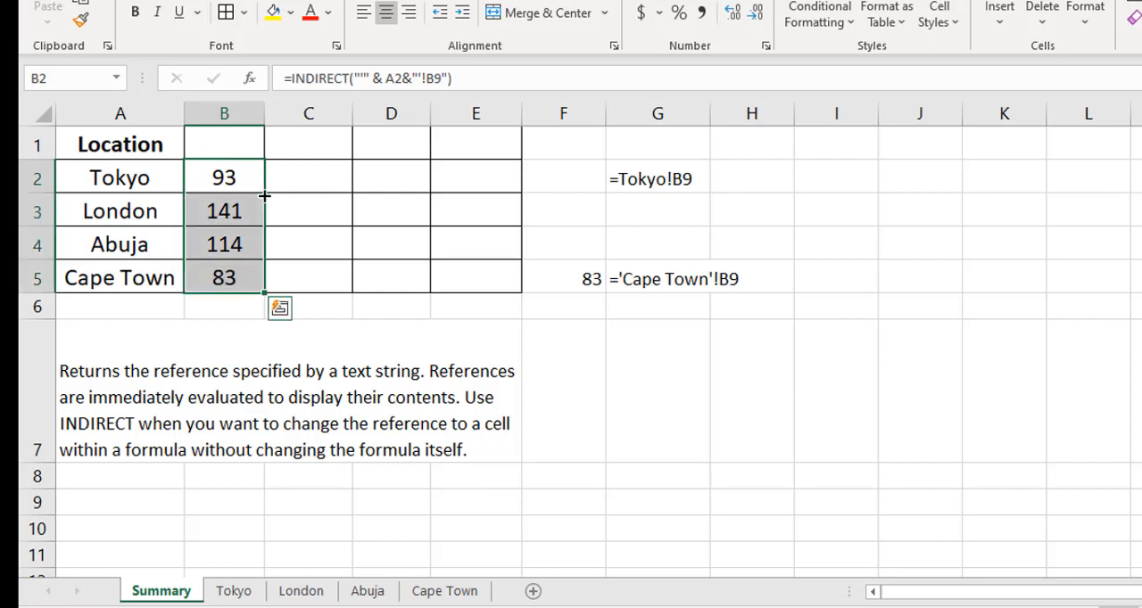
- Compare B2's INDIRECT formula with the location name in A2 and the Q1 total on the Tokyo sheet
left_click(231, 180)
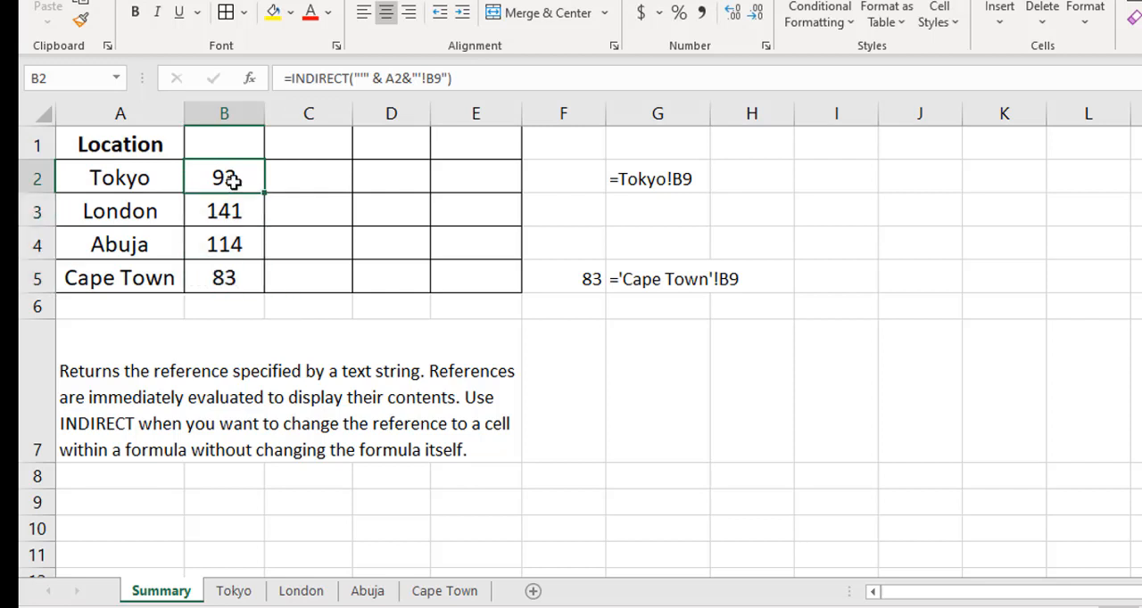
left_click(120, 186)
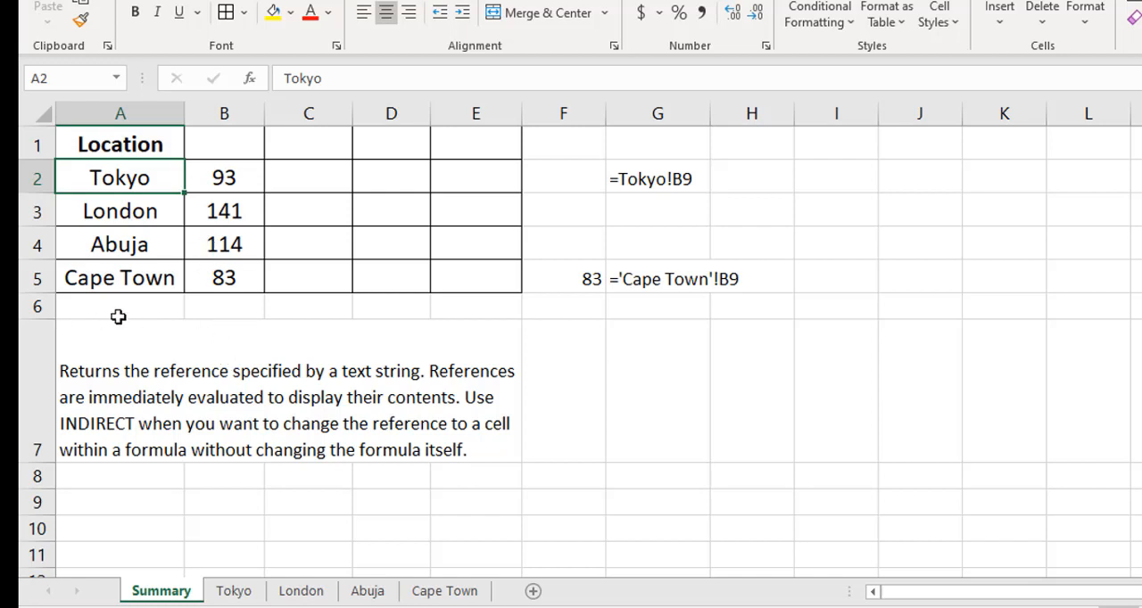
left_click(232, 180)
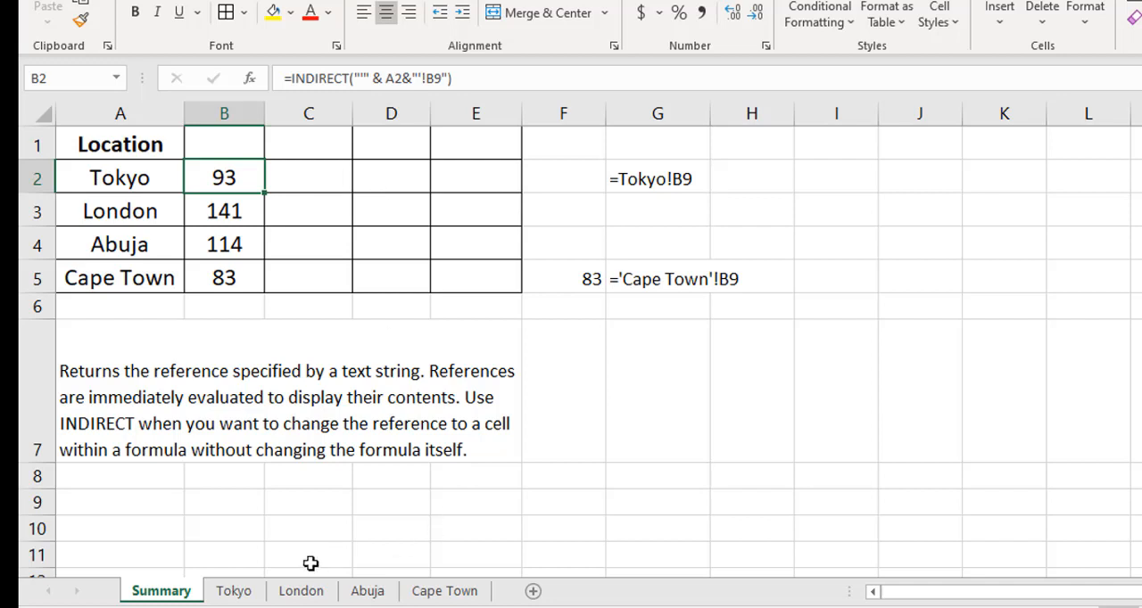
left_click(243, 592)
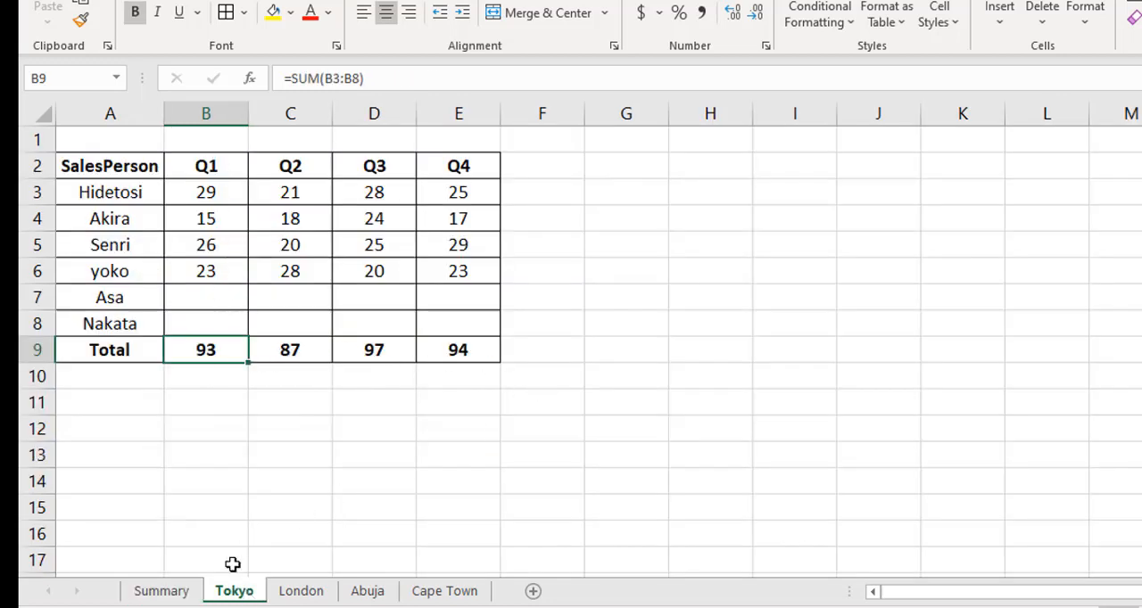
left_click(188, 593)
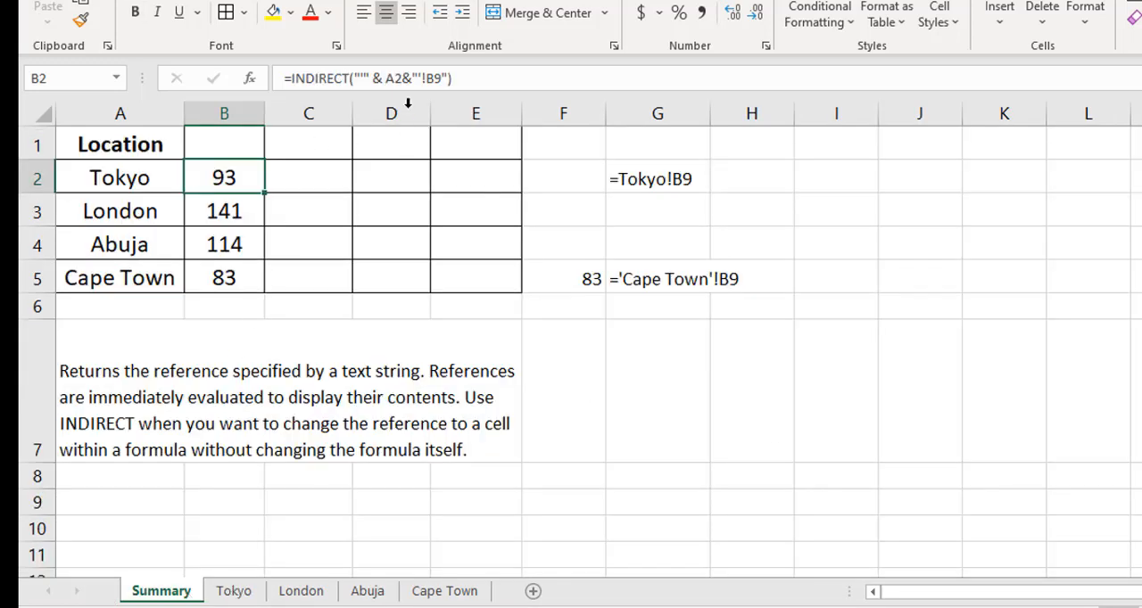
- Lock the location column as $A2 in B2's INDIRECT formula and fill it down to B5
left_click(389, 78)
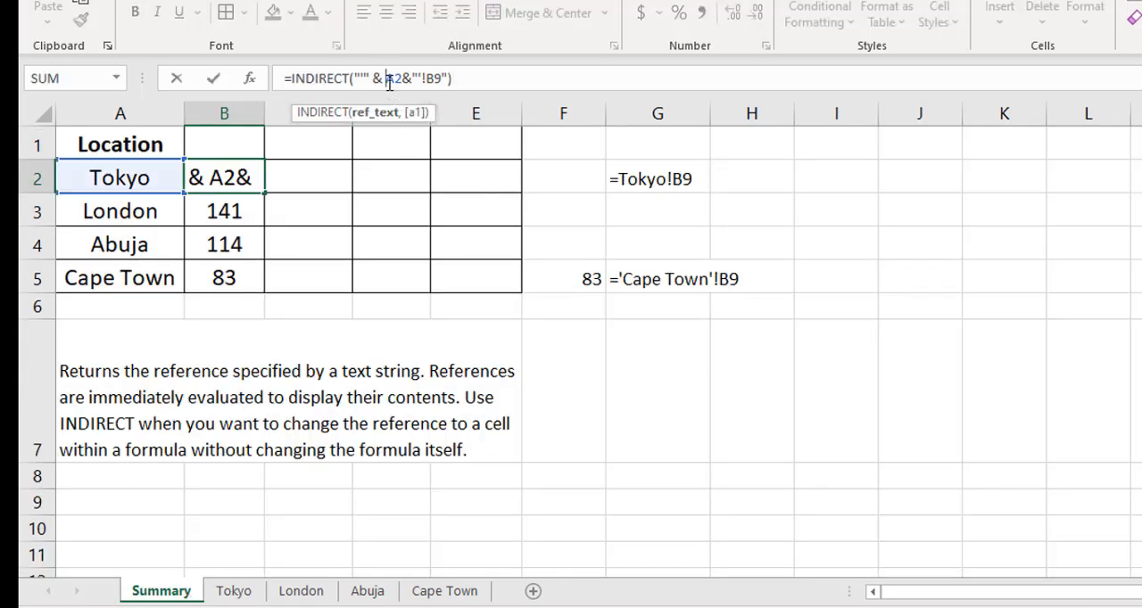
type("$")
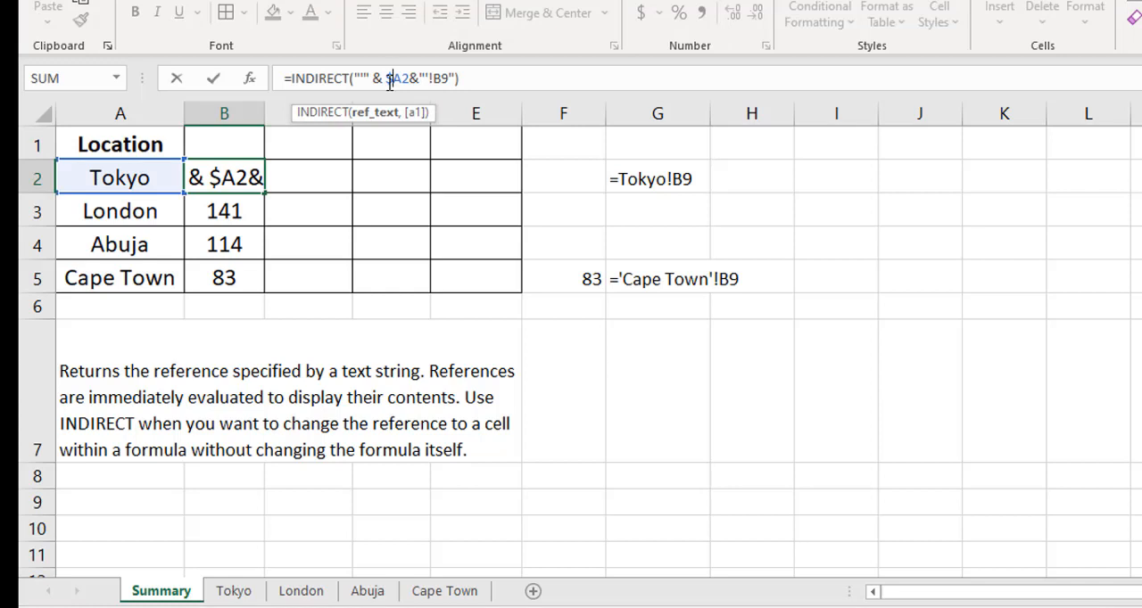
key("ctrl+Return")
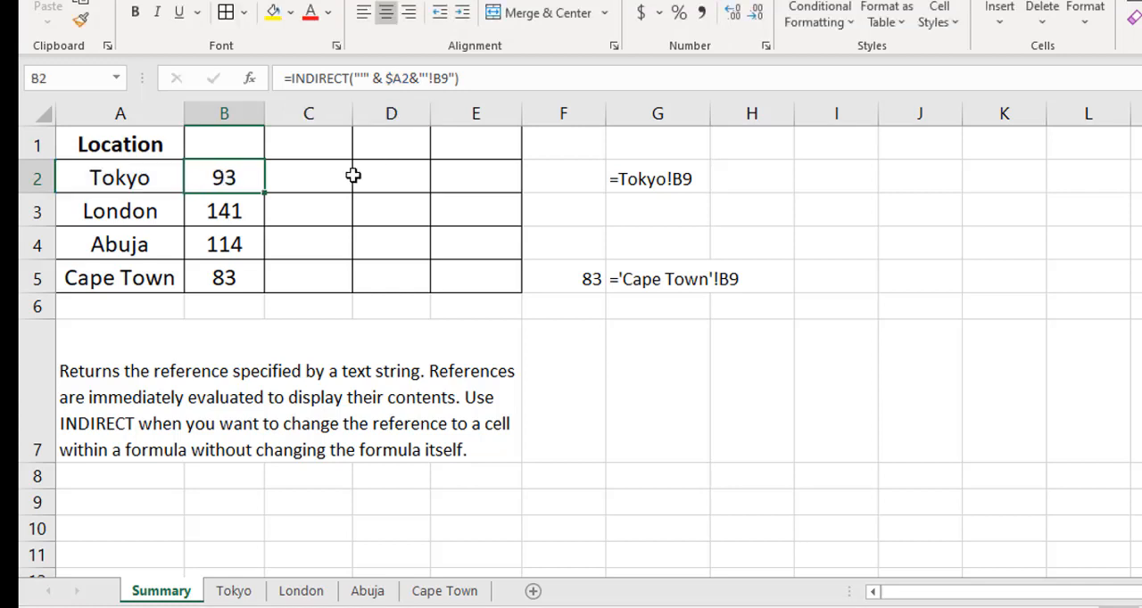
double_click(263, 193)
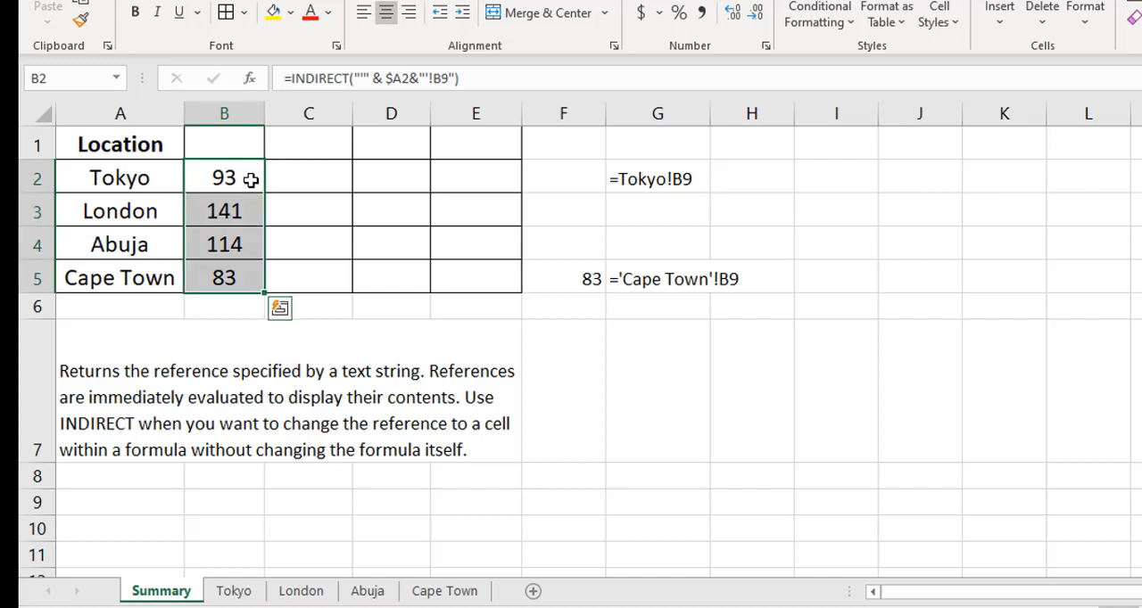
- Try filling B2's formula across to E2, and clear the copies from C2:E2
left_click(256, 181)
left_click_drag(264, 192, 489, 195)
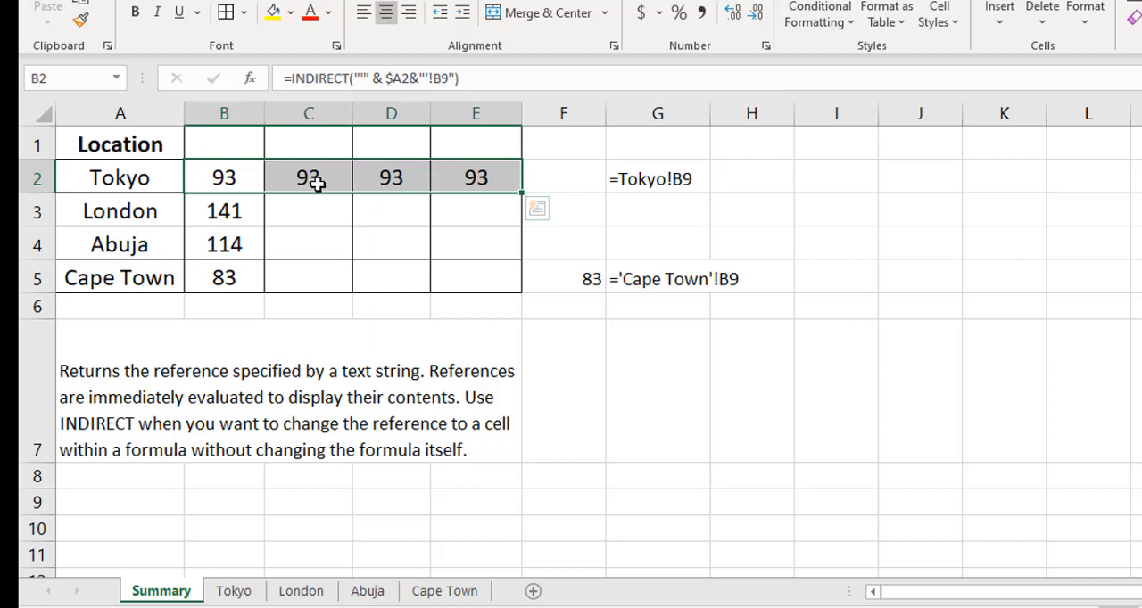
left_click_drag(317, 182, 464, 175)
key("Delete")
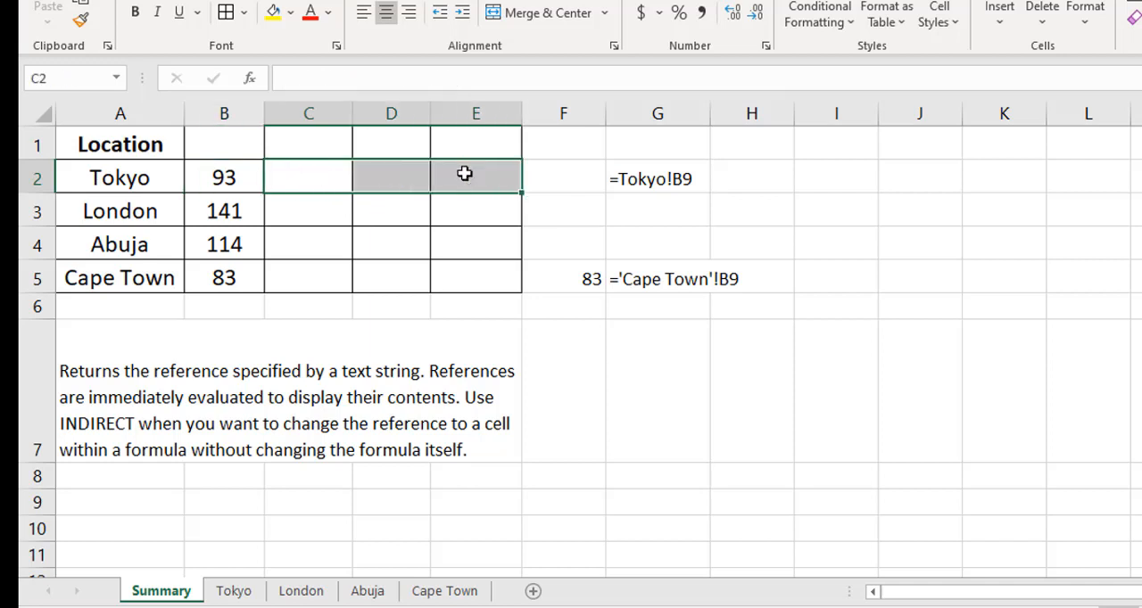
- Enter the cell addresses B9, C9, D9 and E9 as headers in cells B1 to E1
left_click(227, 146)
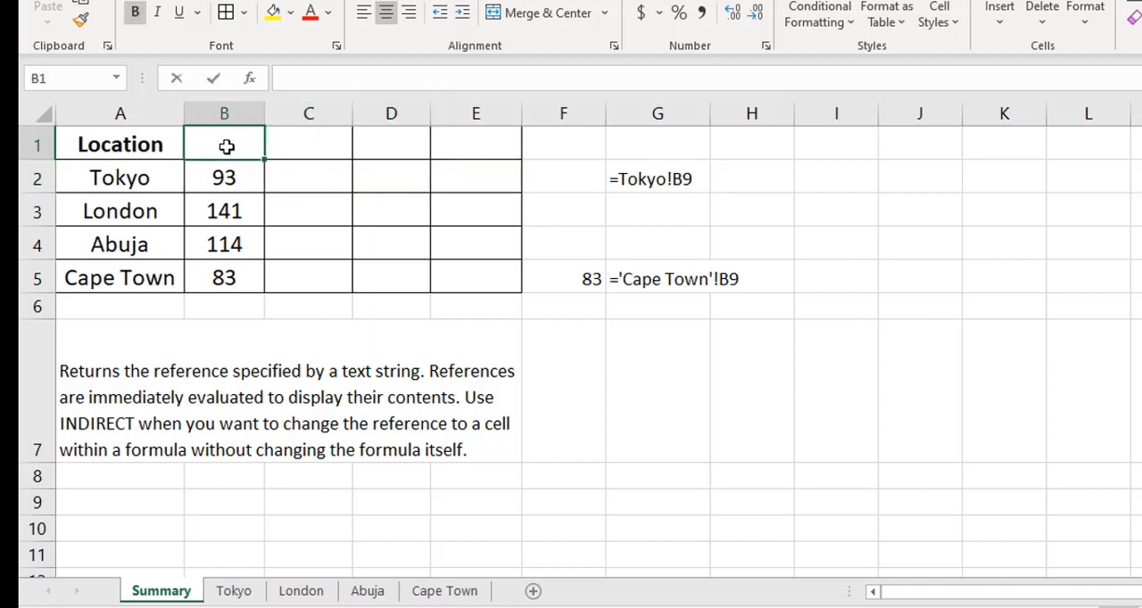
type("B9")
key("Tab")
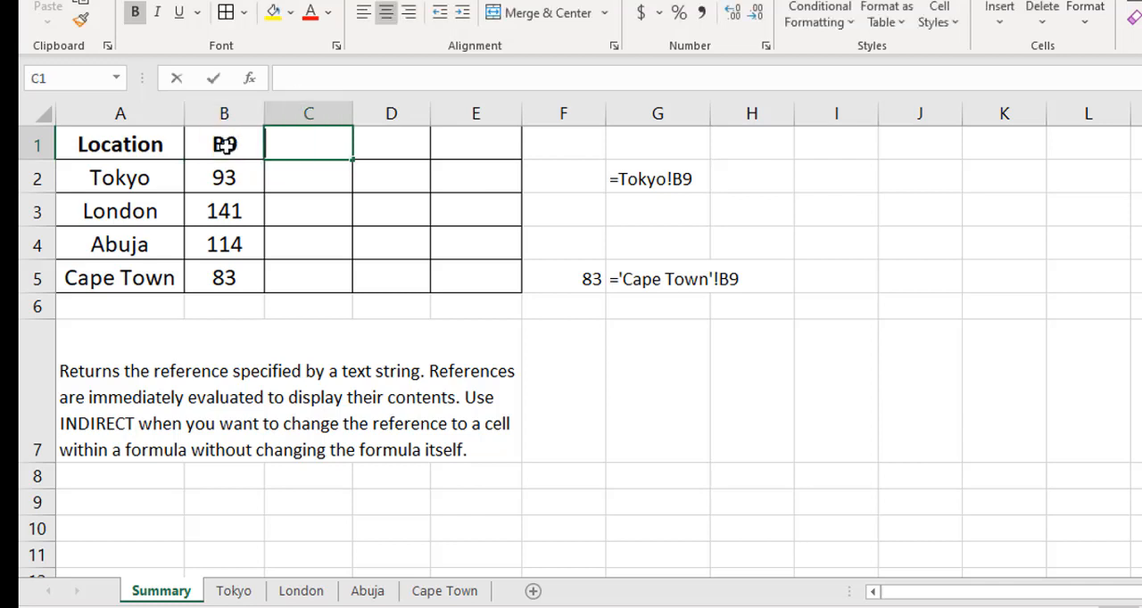
type("C9")
key("Tab")
left_click(226, 146, "shift")
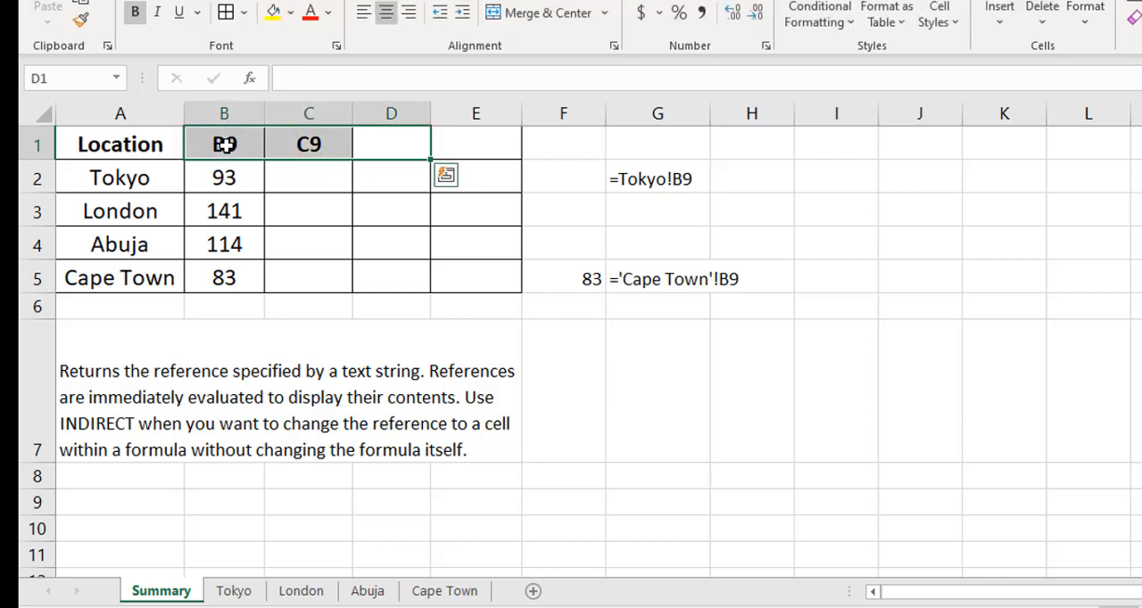
type("9")
key("Escape")
key("Right")
key("Left")
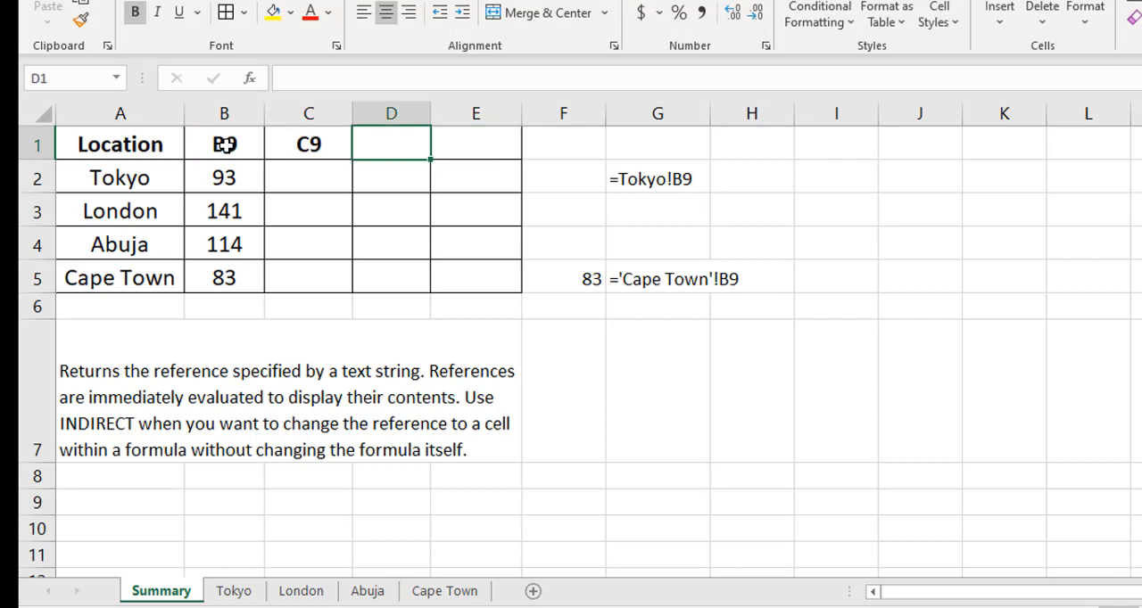
type("D9")
key("Tab")
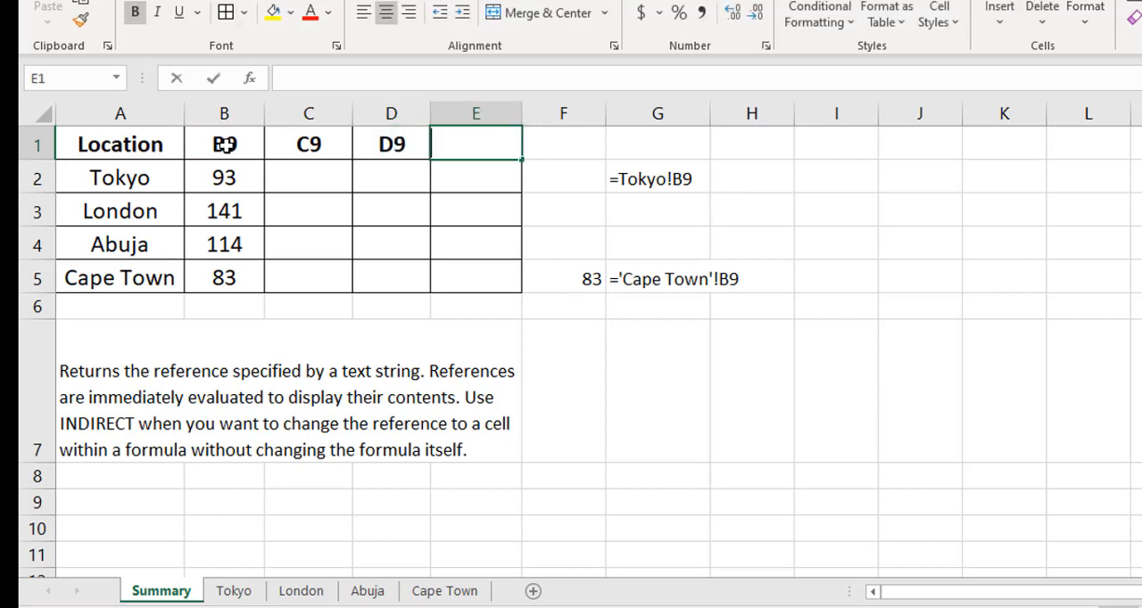
type("E9")
key("Left")
key("Left")
key("Left")
- Replace the hard-coded B9 in B2's INDIRECT formula with a concatenated reference to header cell B1
key("Down")
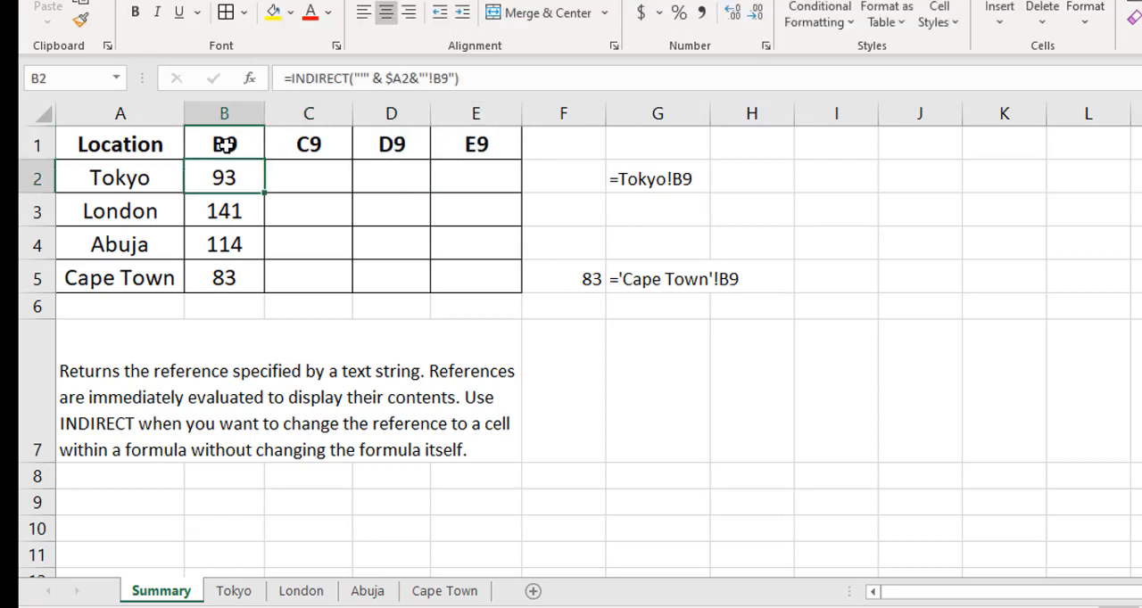
left_click(434, 78)
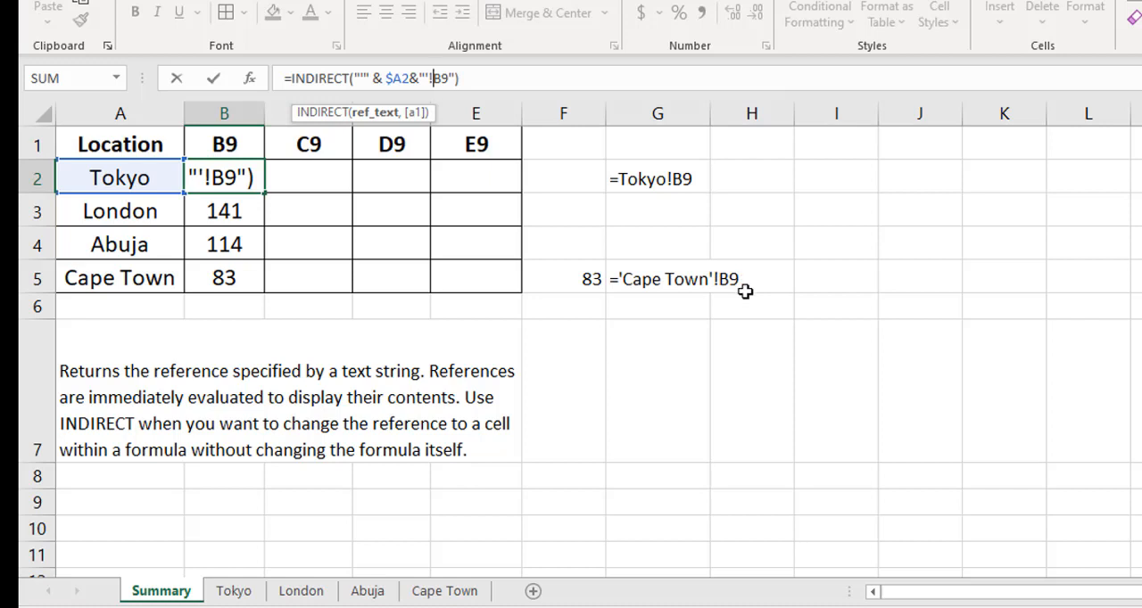
key("Delete")
key("Delete")
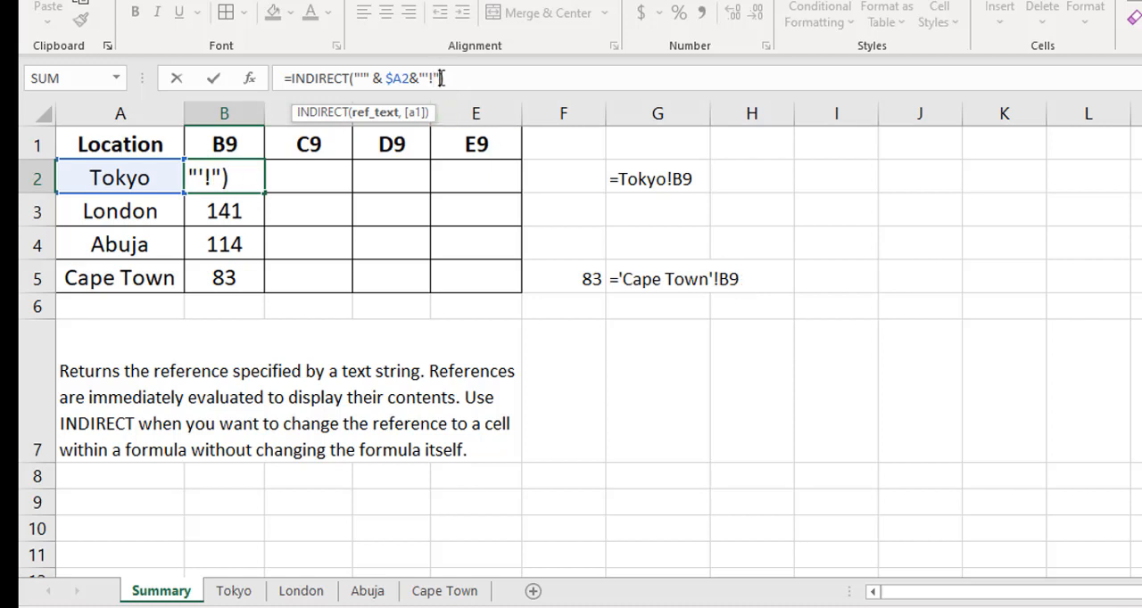
type("&")
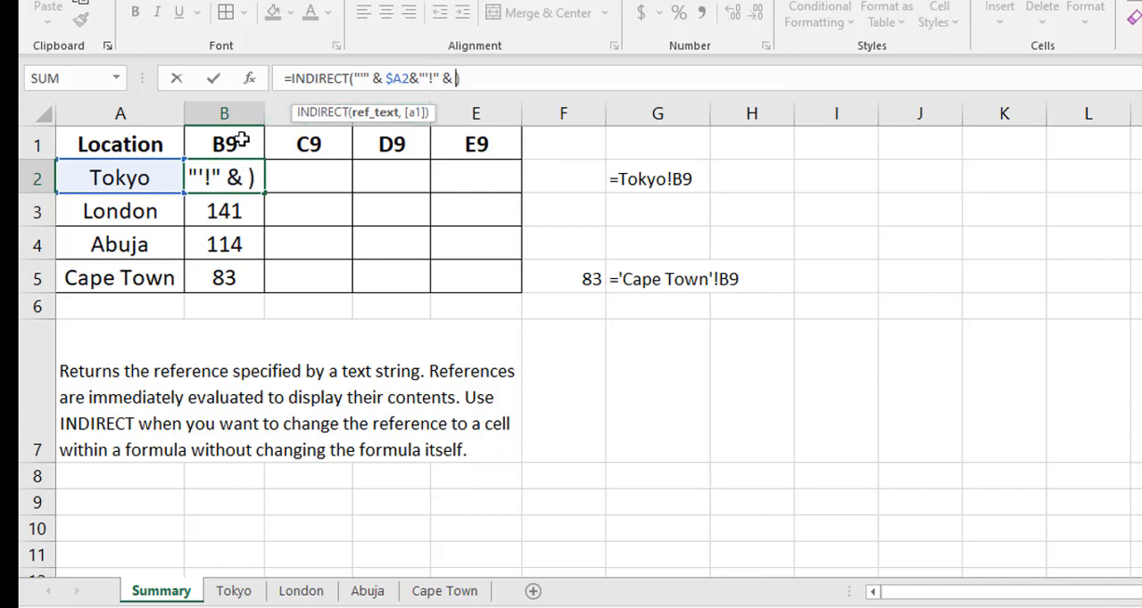
left_click(230, 143)
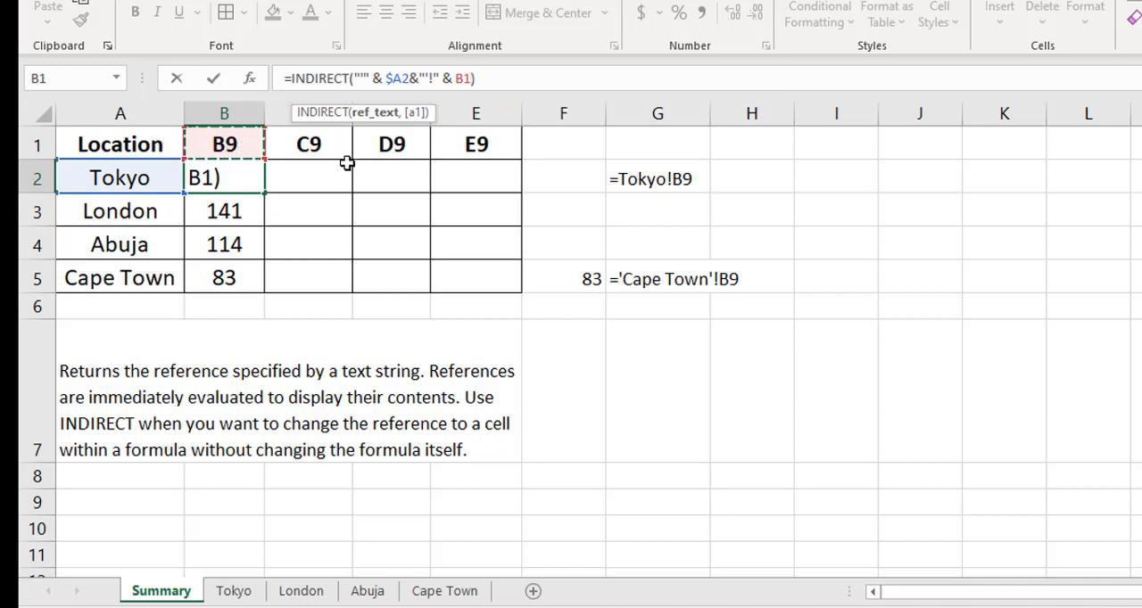
- Lock the header row as B$1 in B2's INDIRECT formula and fill it down to B5
left_click(465, 80)
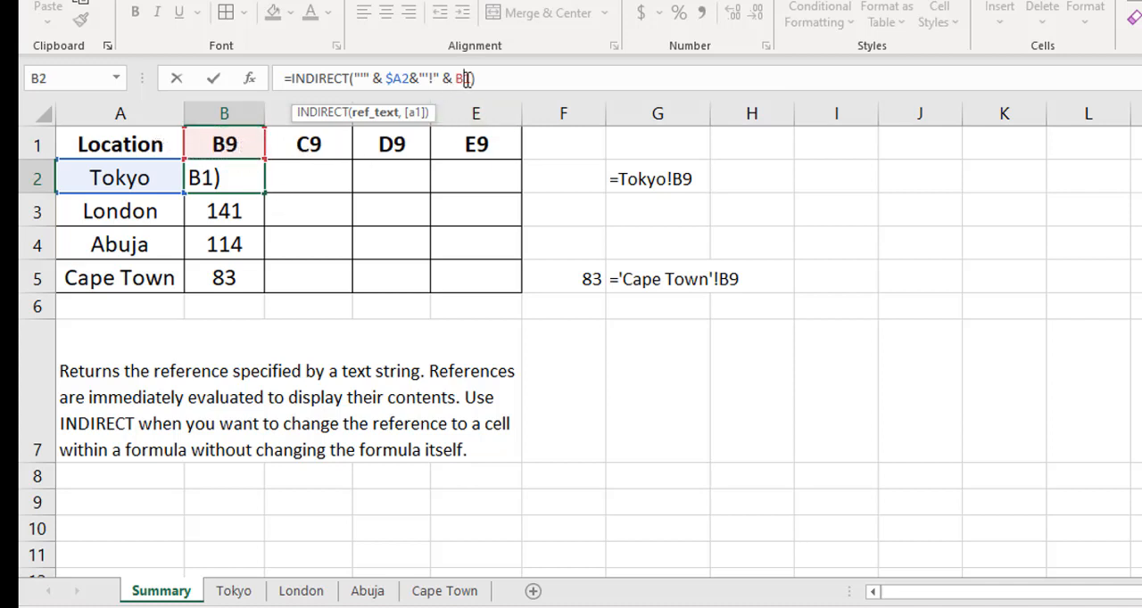
type("$")
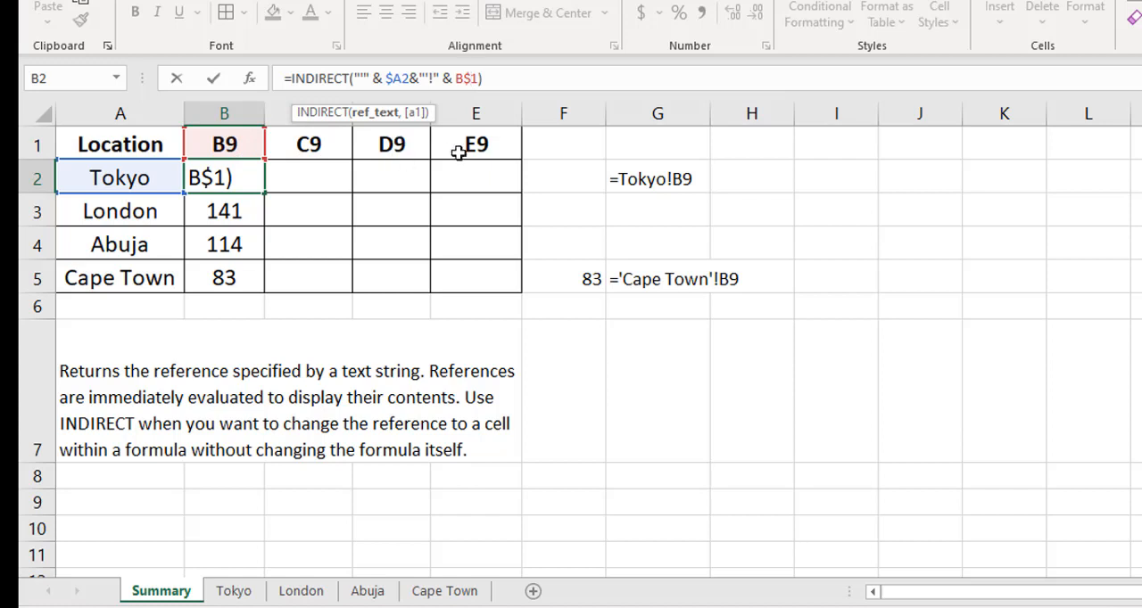
left_click(508, 78)
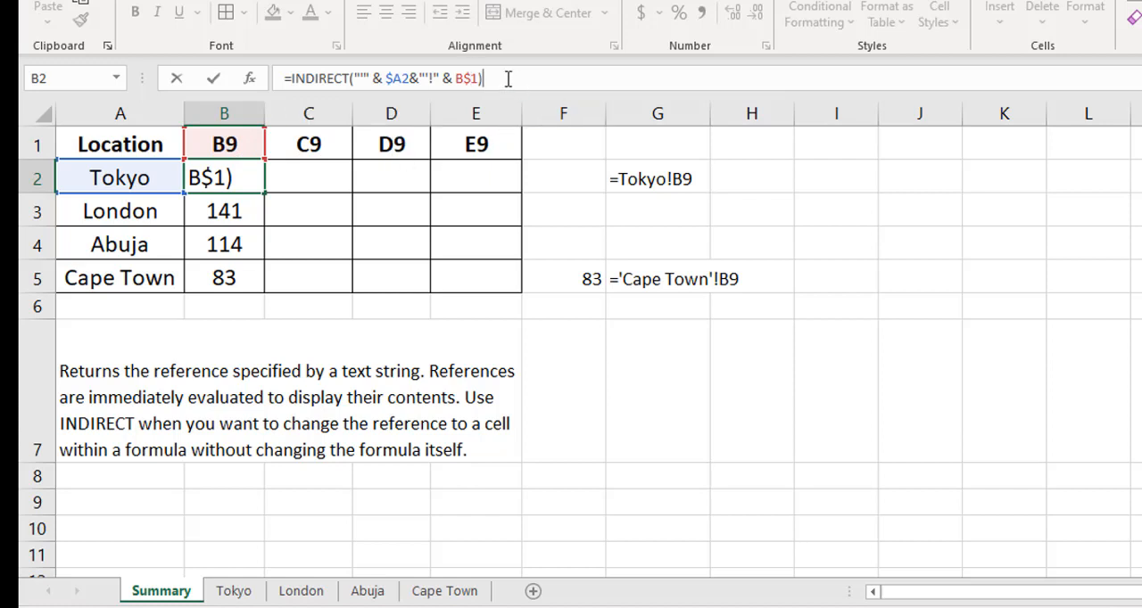
key("ctrl+Return")
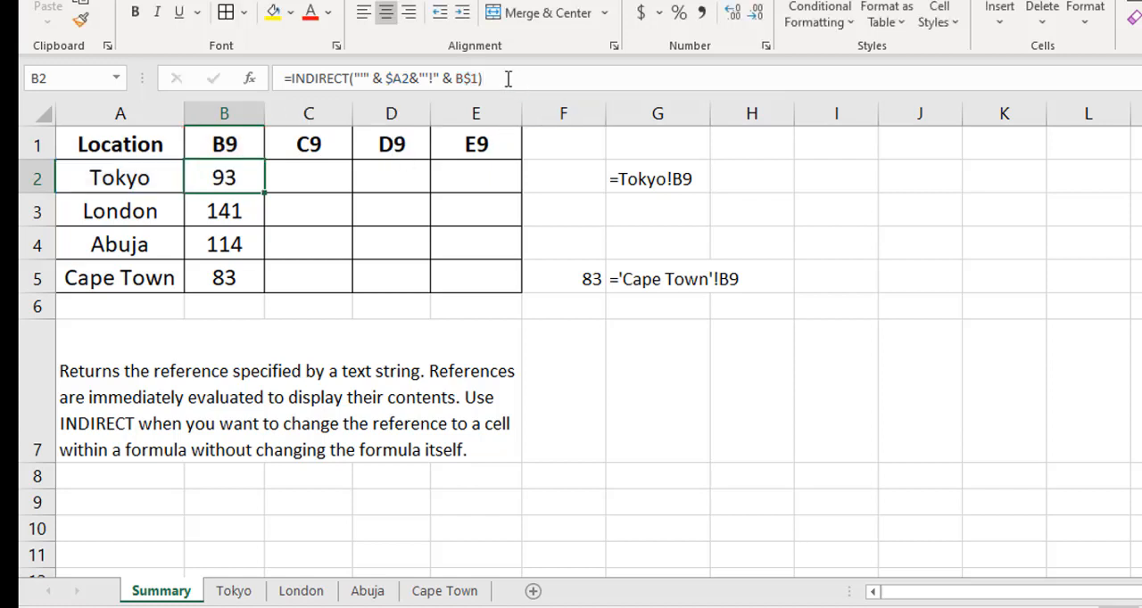
double_click(263, 194)
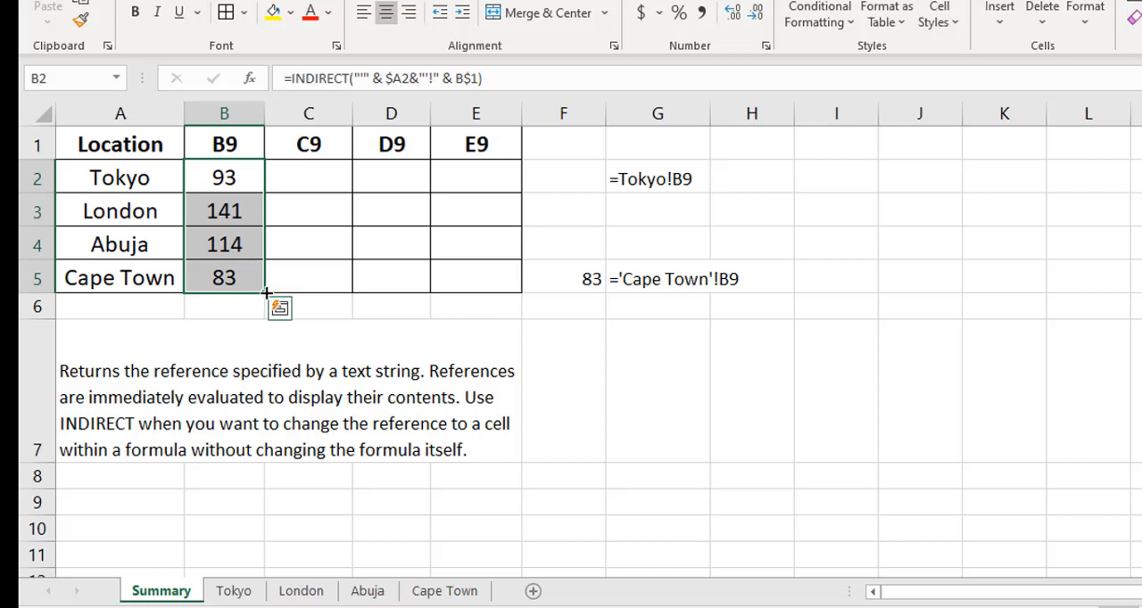
- Fill the formulas in B2:B5 across to column E and compare the results with the Tokyo sheet's totals
left_click_drag(265, 292, 496, 292)
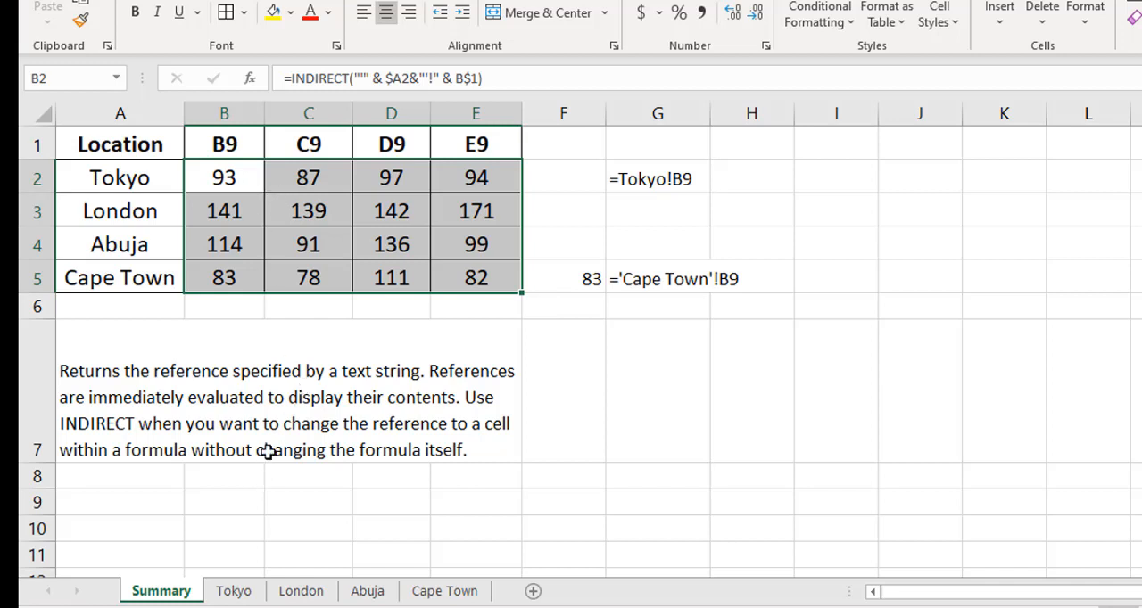
key("ctrl+Page_Down")
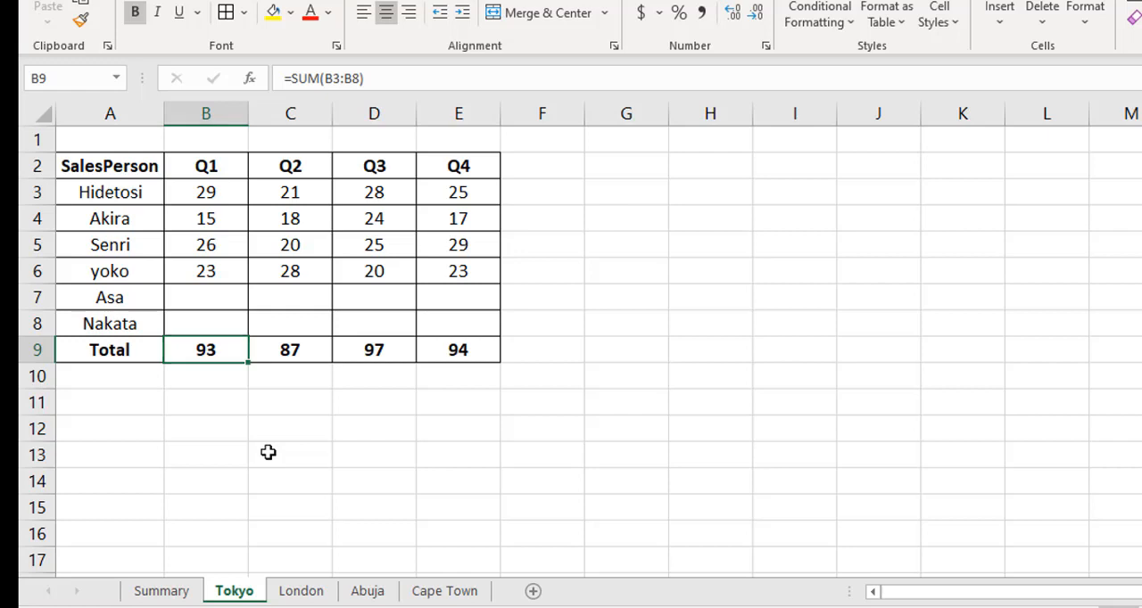
key("ctrl+Page_Up")
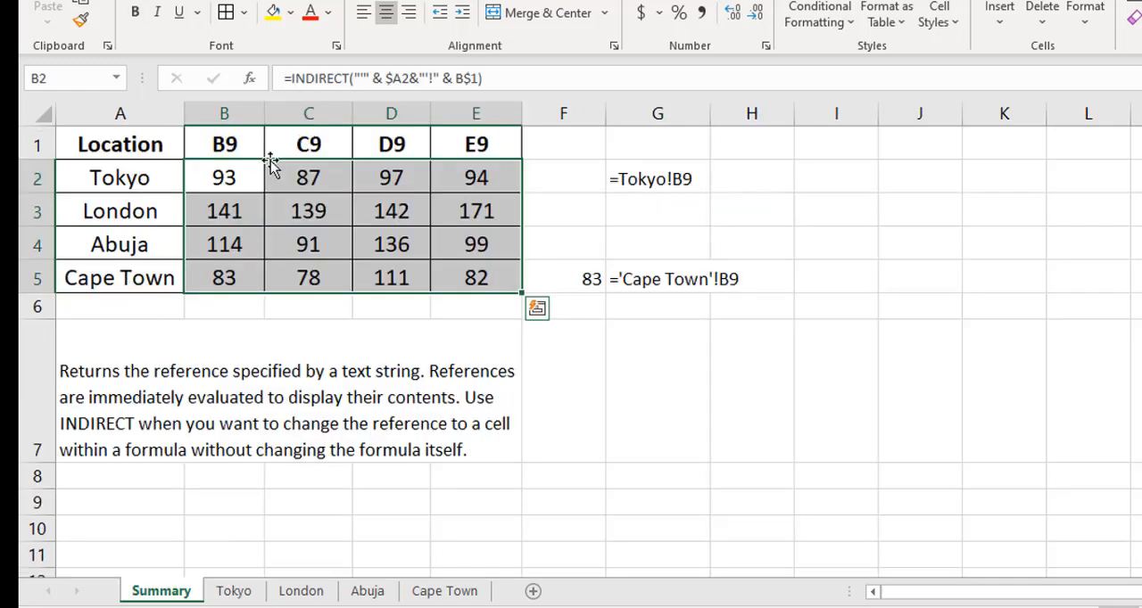
- Evaluate the sheet-name part of B2's INDIRECT formula in place, then restore the original expression
left_click(224, 178)
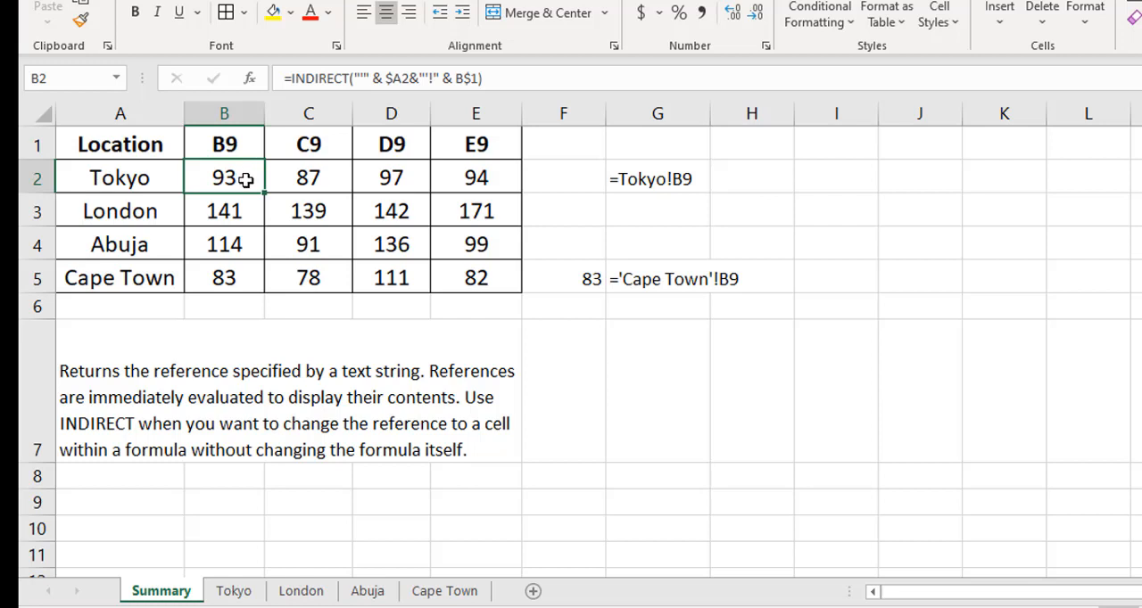
left_click(361, 79)
left_click_drag(398, 75, 440, 80)
key("F9")
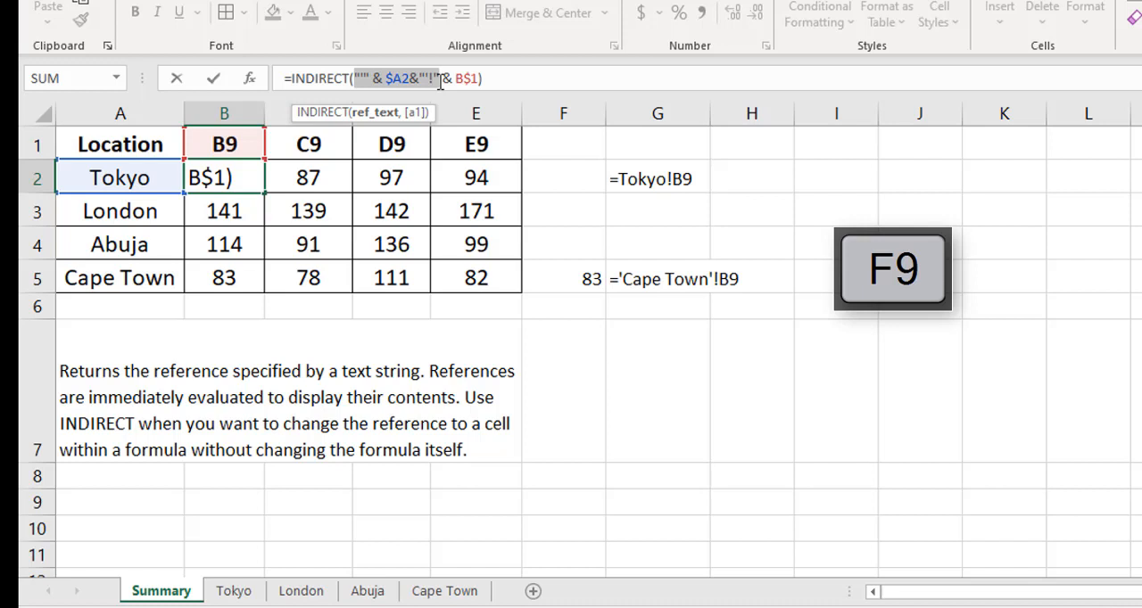
key("F9")
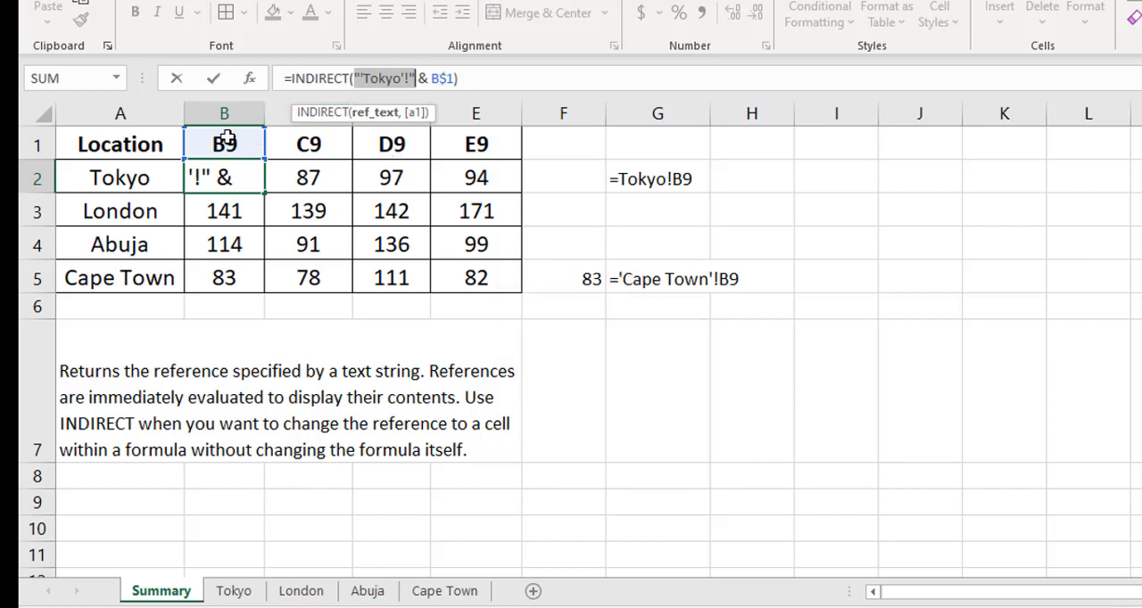
key("ctrl+z")
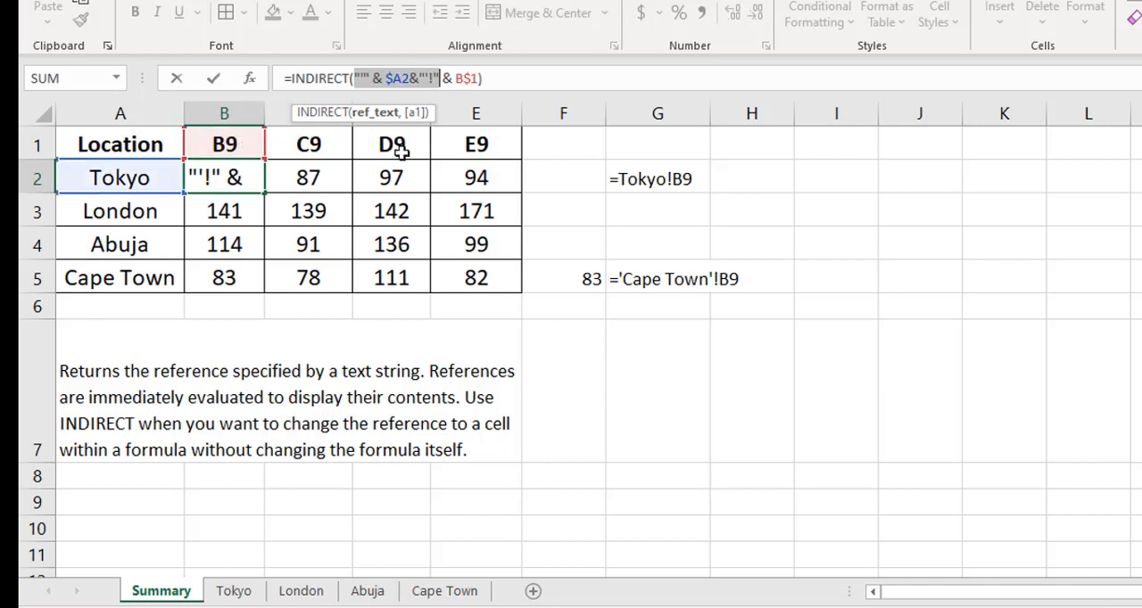
key("Escape")
- Check which header cell the INDIRECT formulas in C2, D2 and E2 refer to
key("Right")
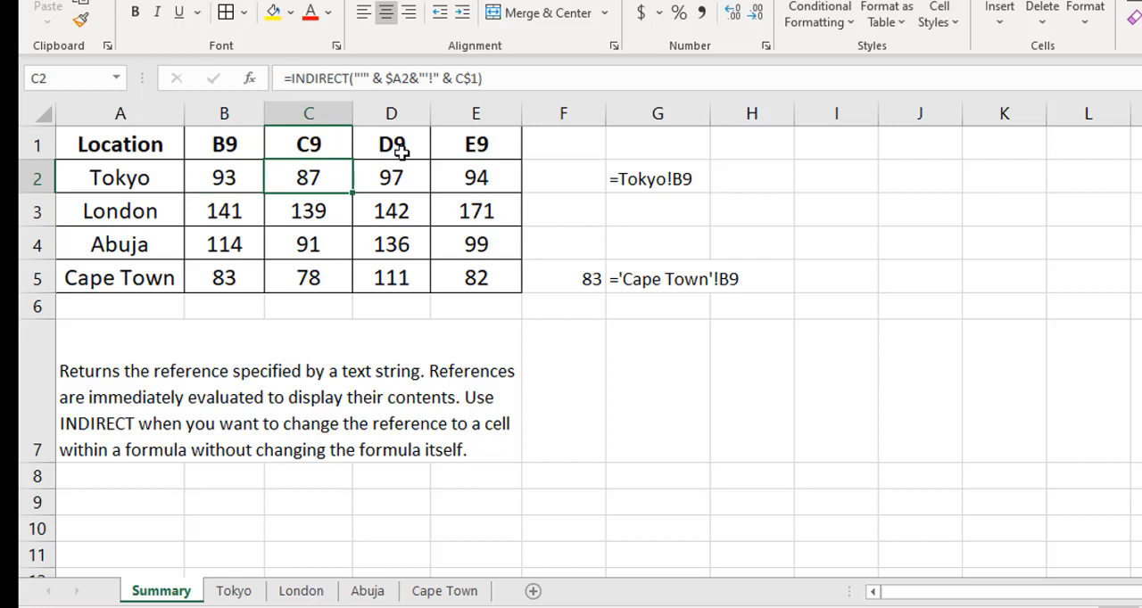
key("F2")
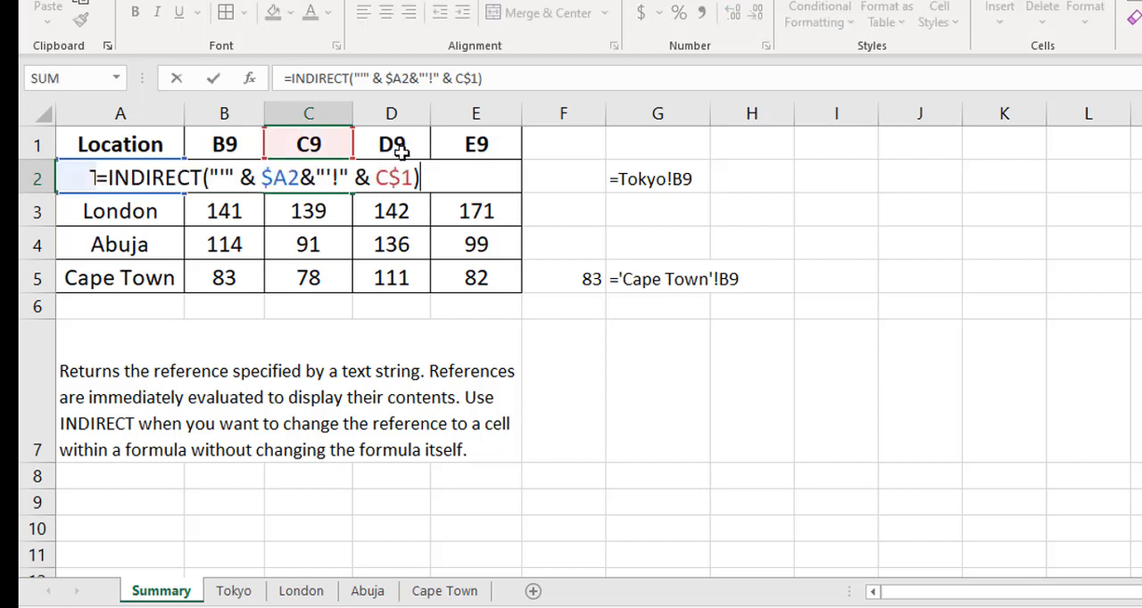
key("Escape")
key("Right")
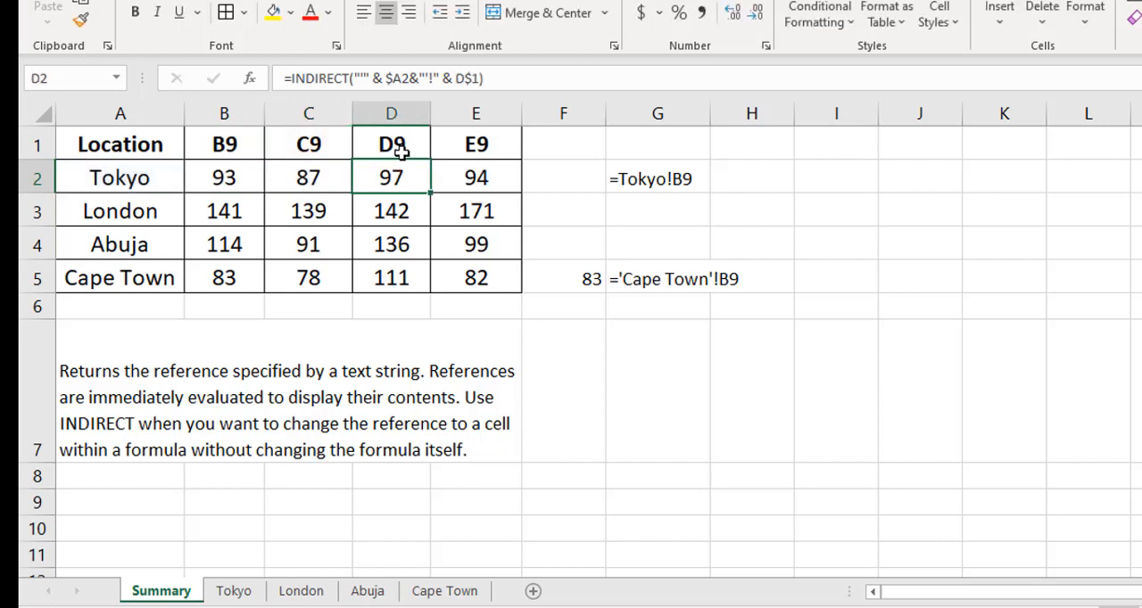
key("F2")
key("Escape")
key("Right")
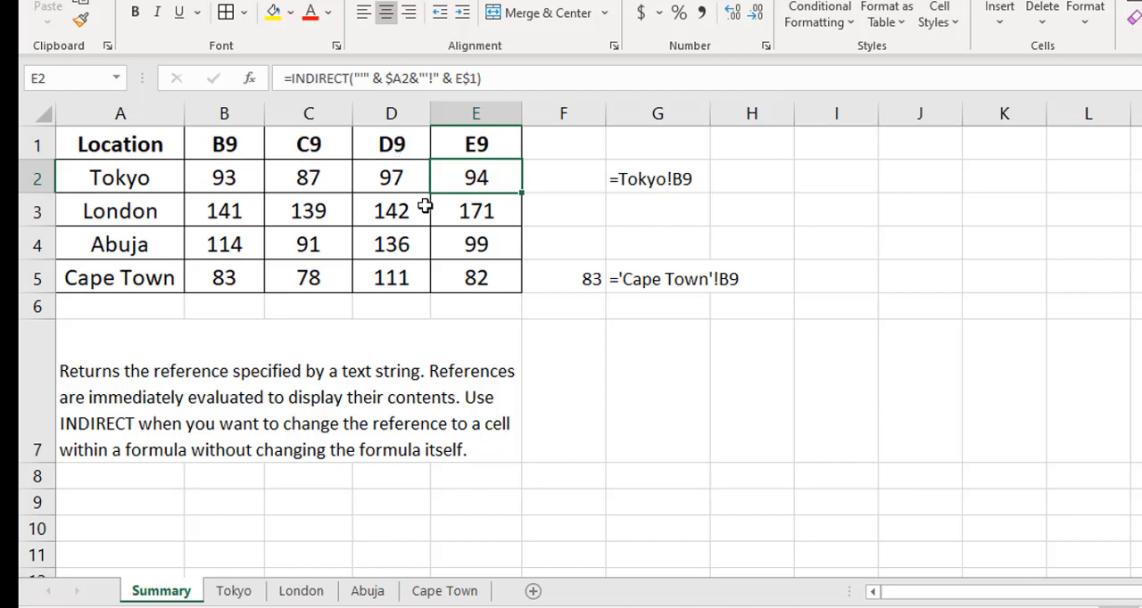
- Replace the cell-address headers in B1:E1 with the quarter labels Q1, Q2, Q3 and Q4
left_click(225, 143)
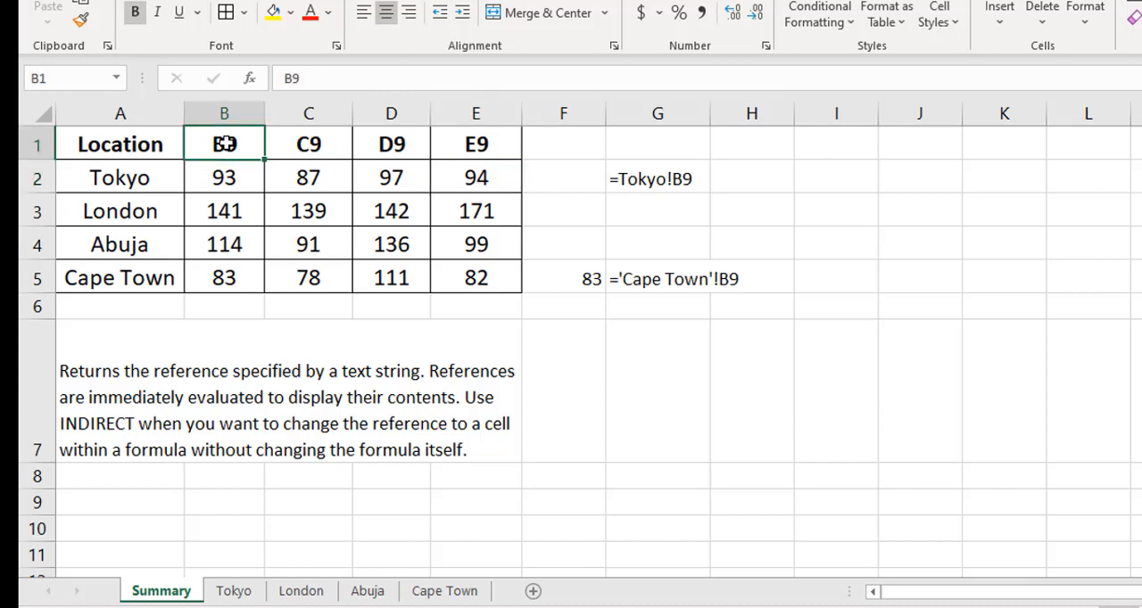
type("C1")
key("Tab")
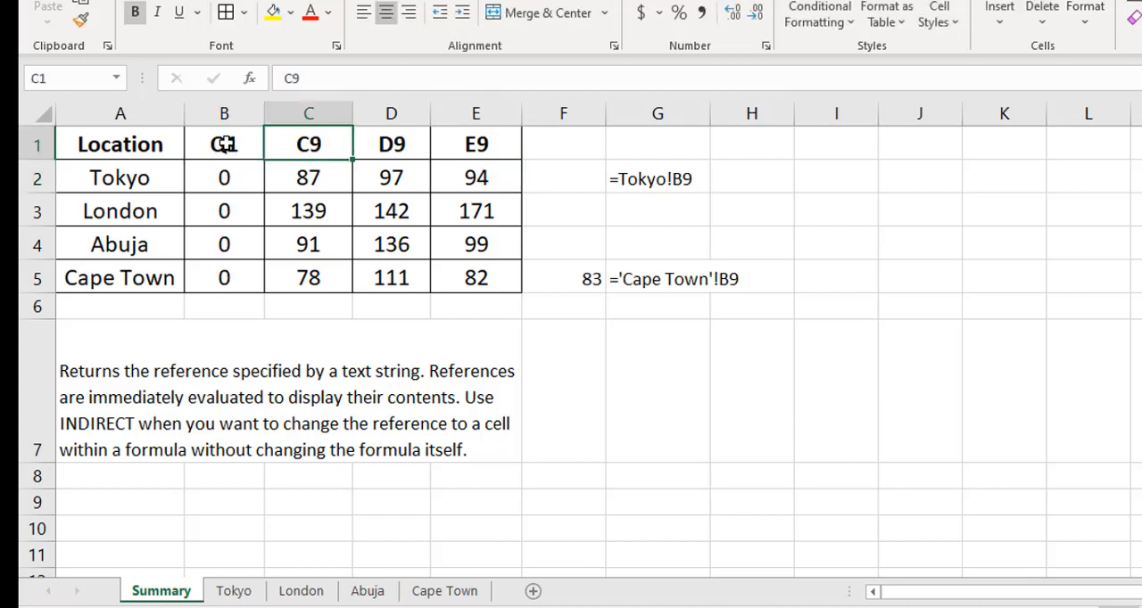
type("Q2")
key("Left")
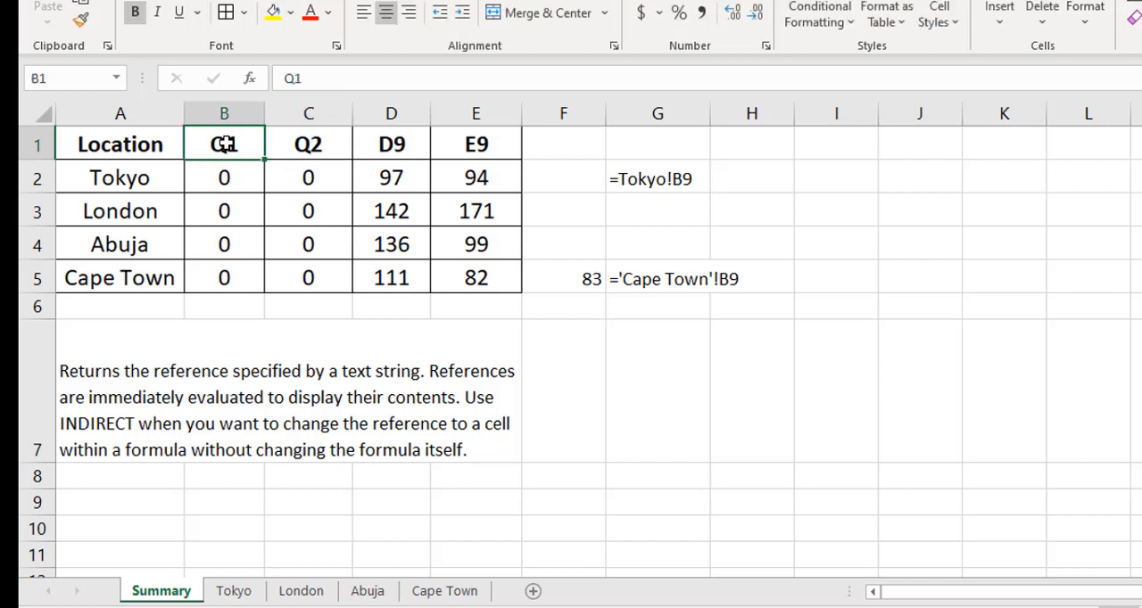
key("shift+Right")
left_click_drag(352, 158, 493, 160)
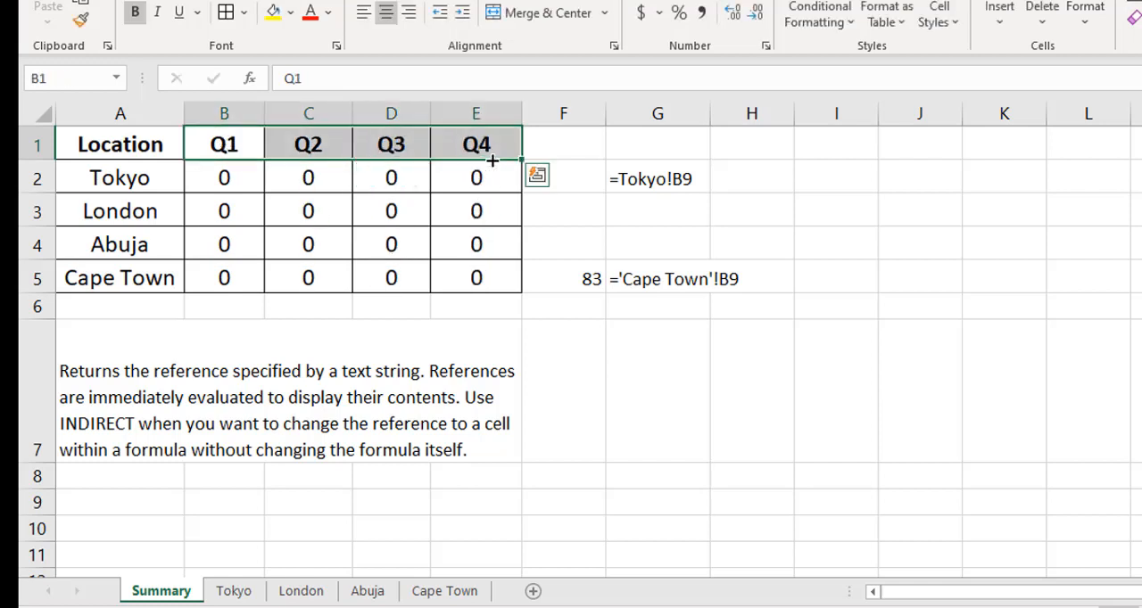
- Replace B$1 in B2's INDIRECT formula with an ADDRESS function whose row number is 9
left_click(230, 176)
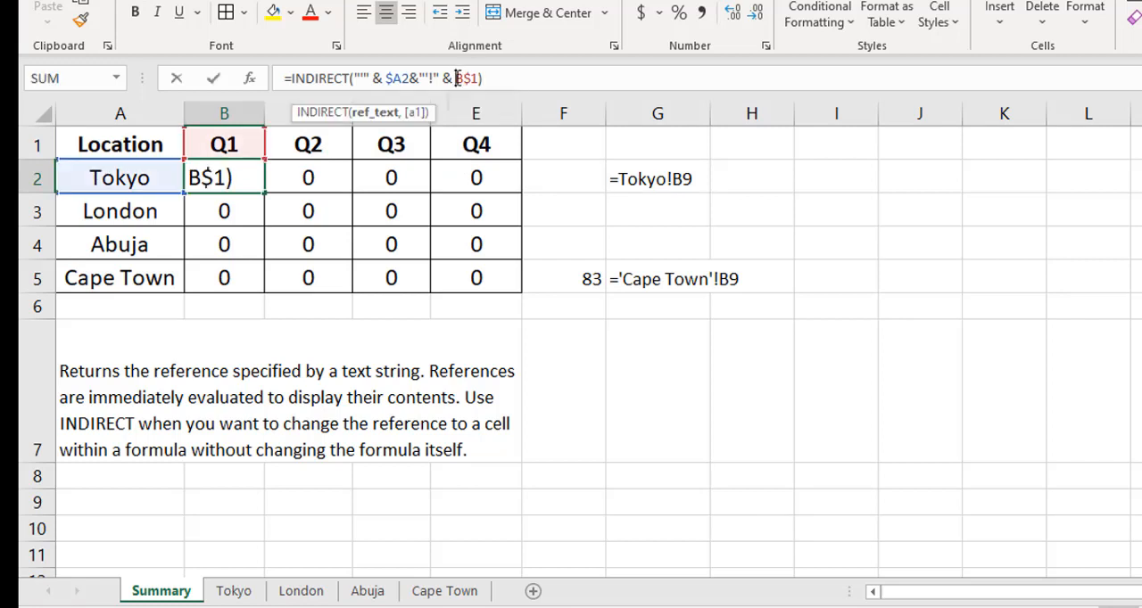
left_click(458, 78)
left_click_drag(355, 77, 441, 82)
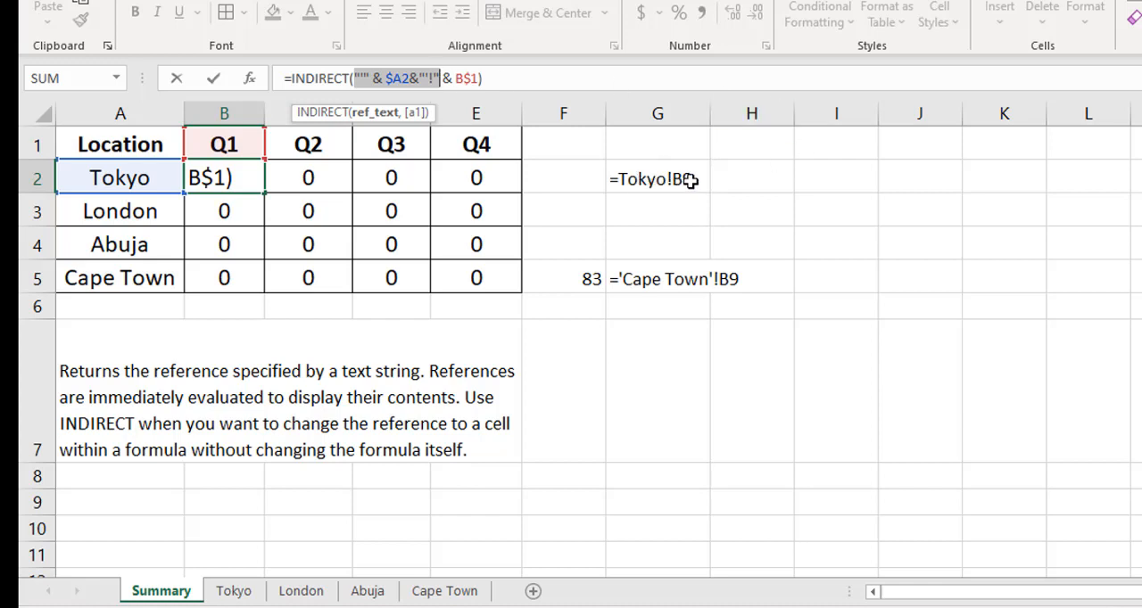
left_click_drag(456, 79, 478, 80)
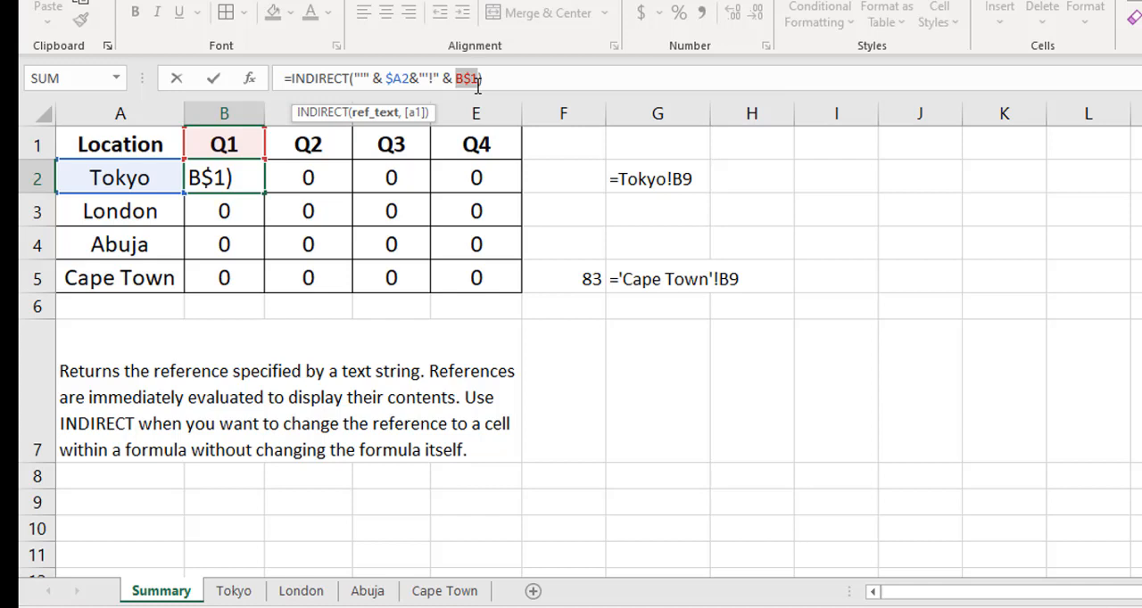
type("address")
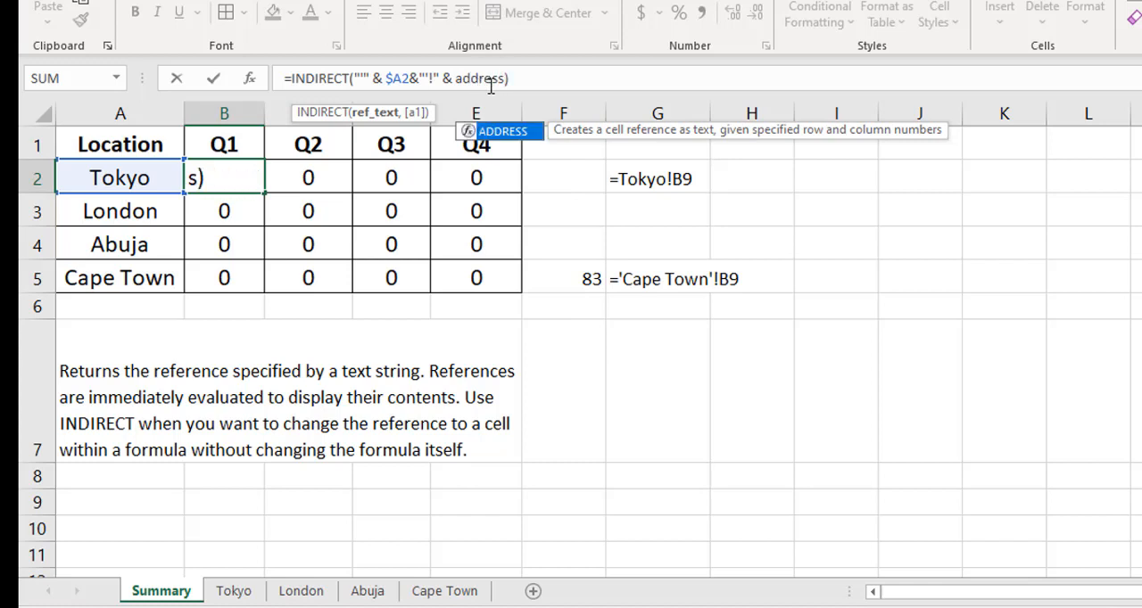
key("Delete")
type("(")
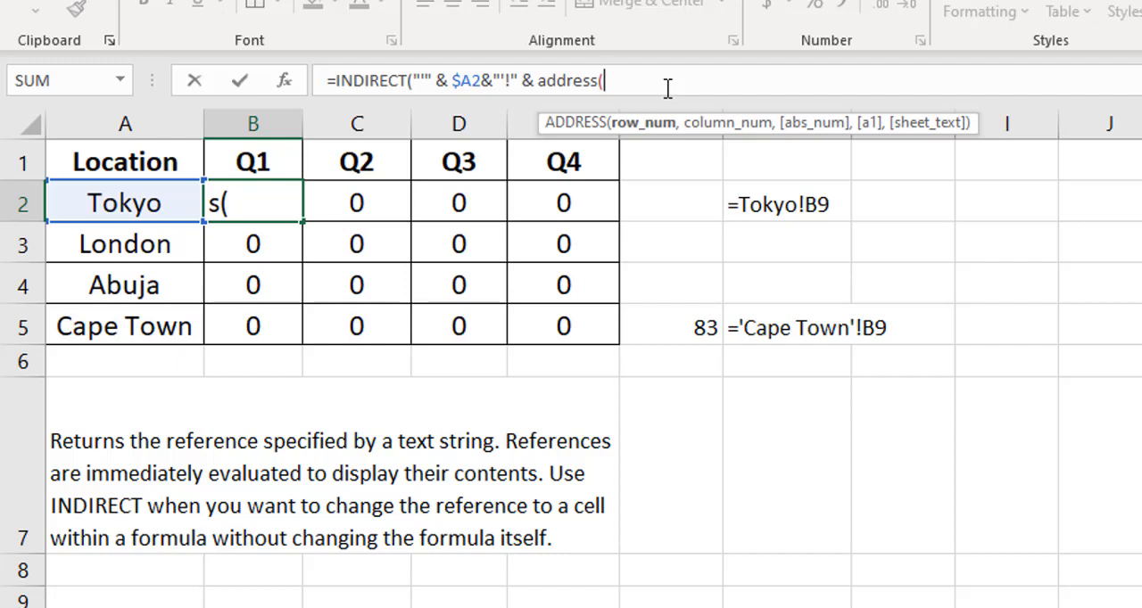
type("9,")
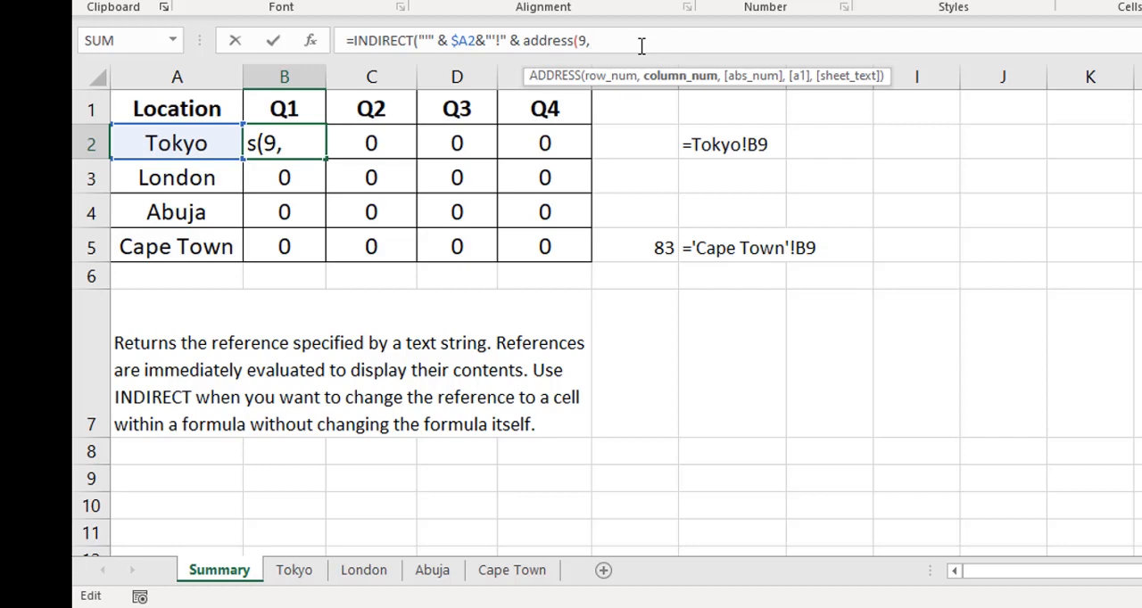
- Supply COLUMNS($A:B) as the ADDRESS function's column number and complete the formula in B2
type("Columns")
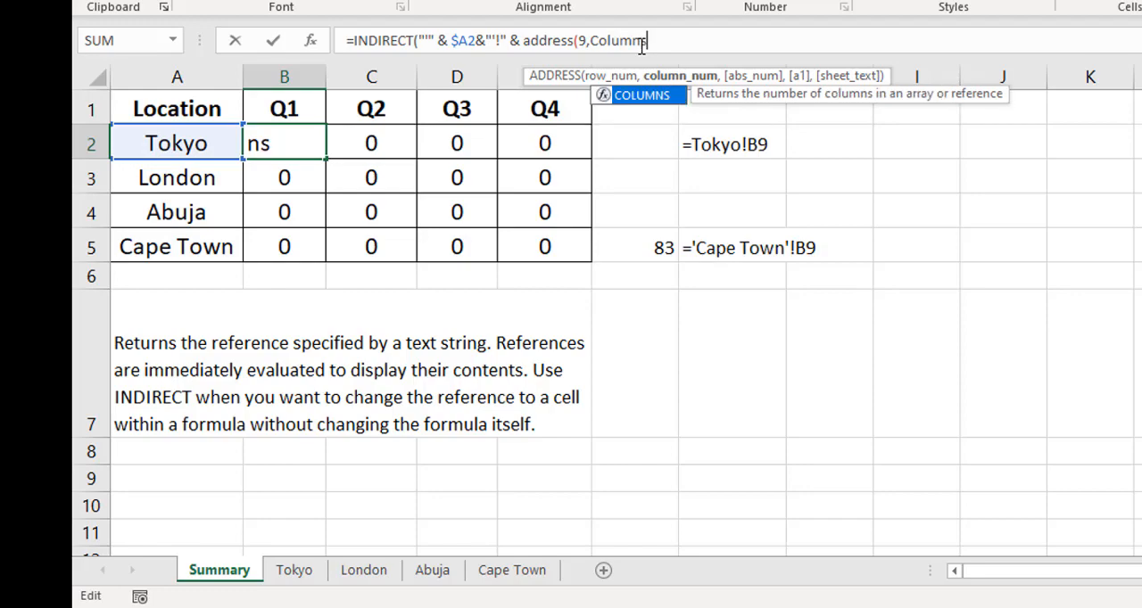
key("Tab")
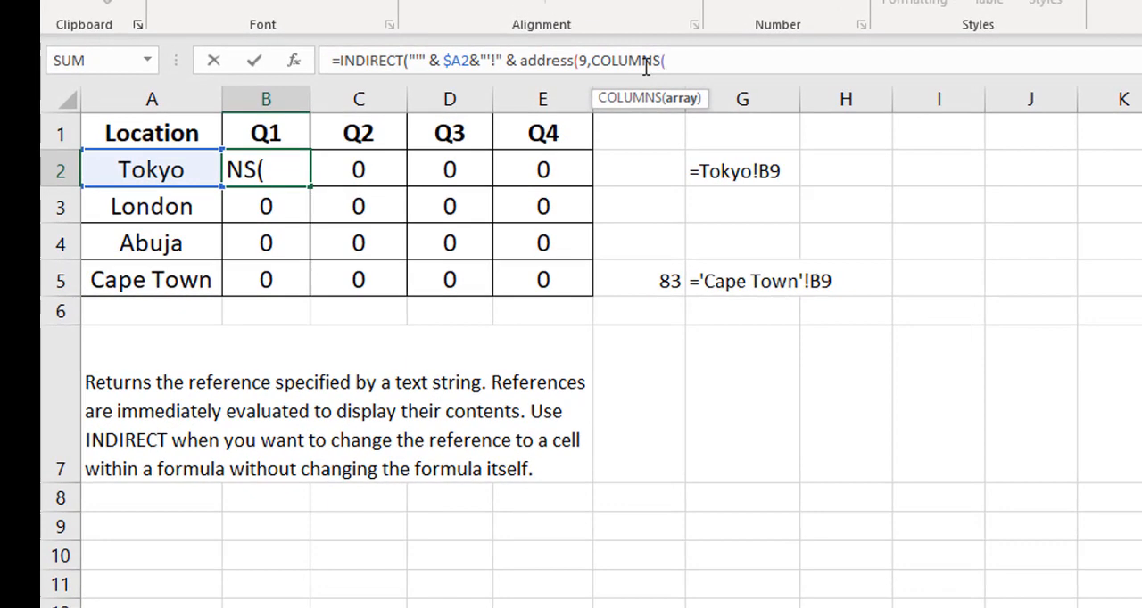
type("$A")
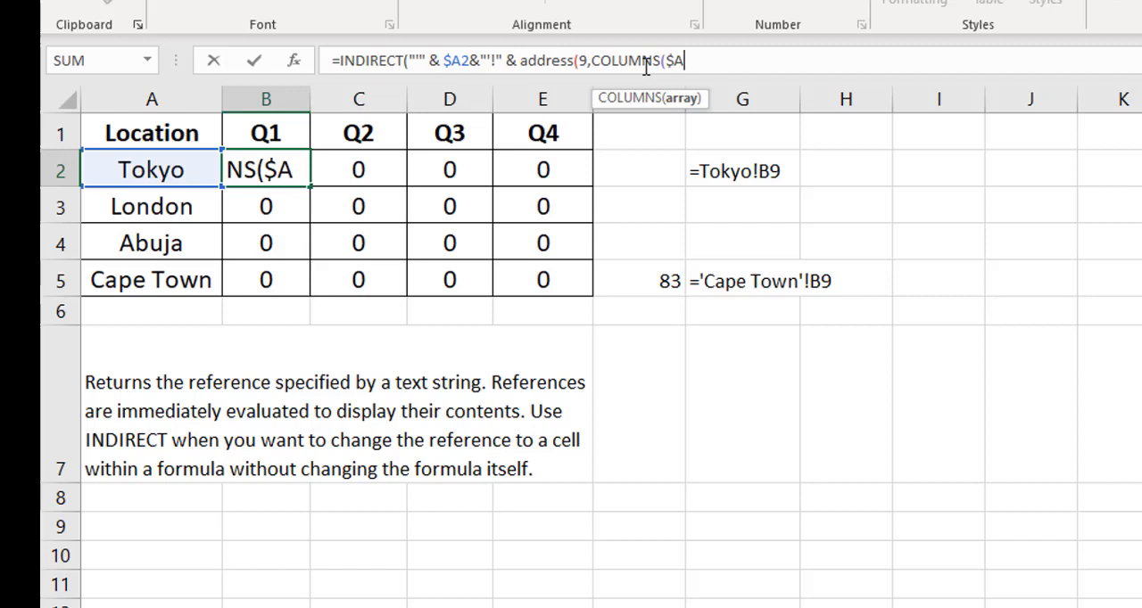
type(":B")
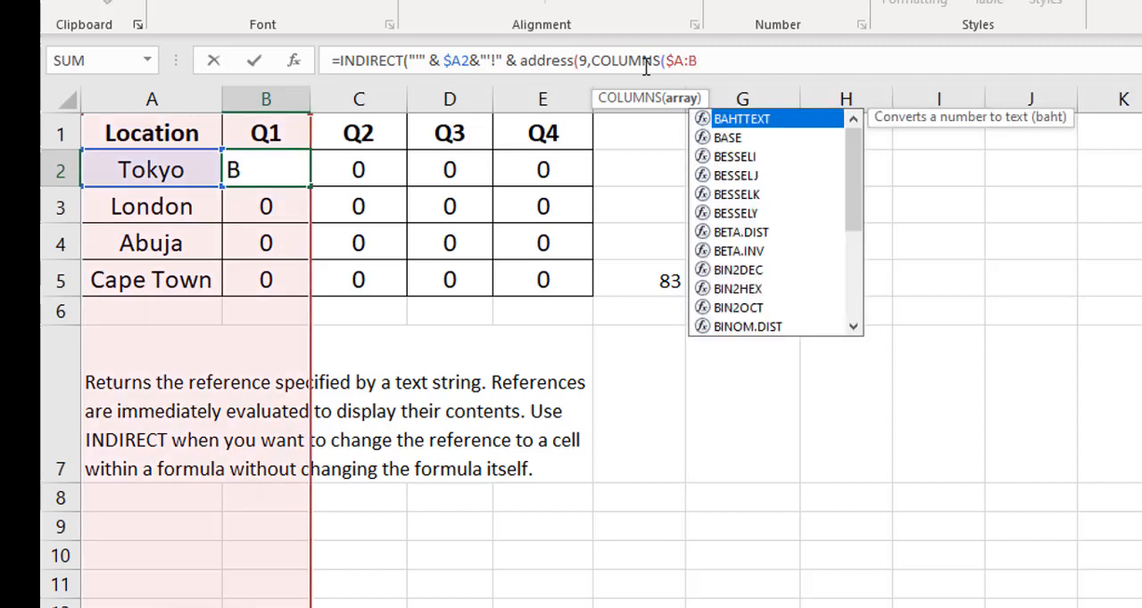
type(")")
left_click(591, 61)
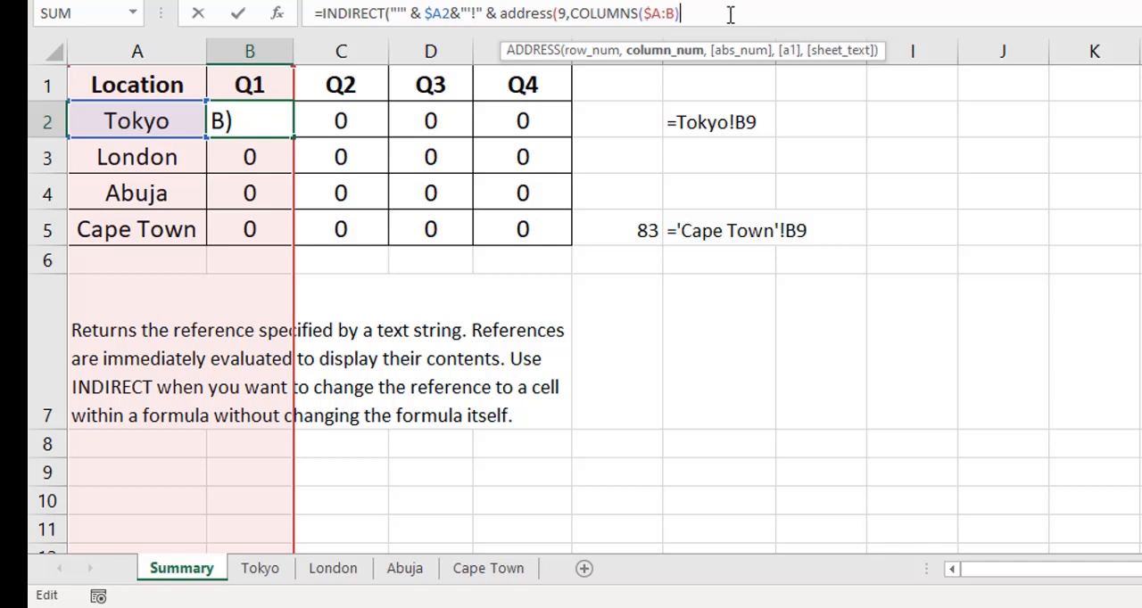
type(")")
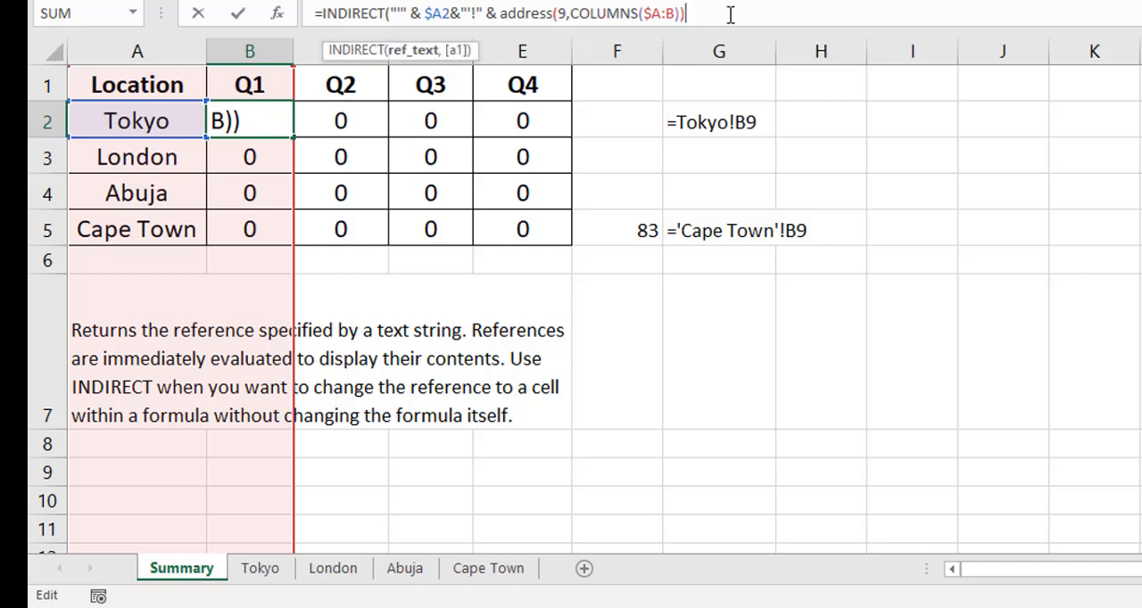
type(")")
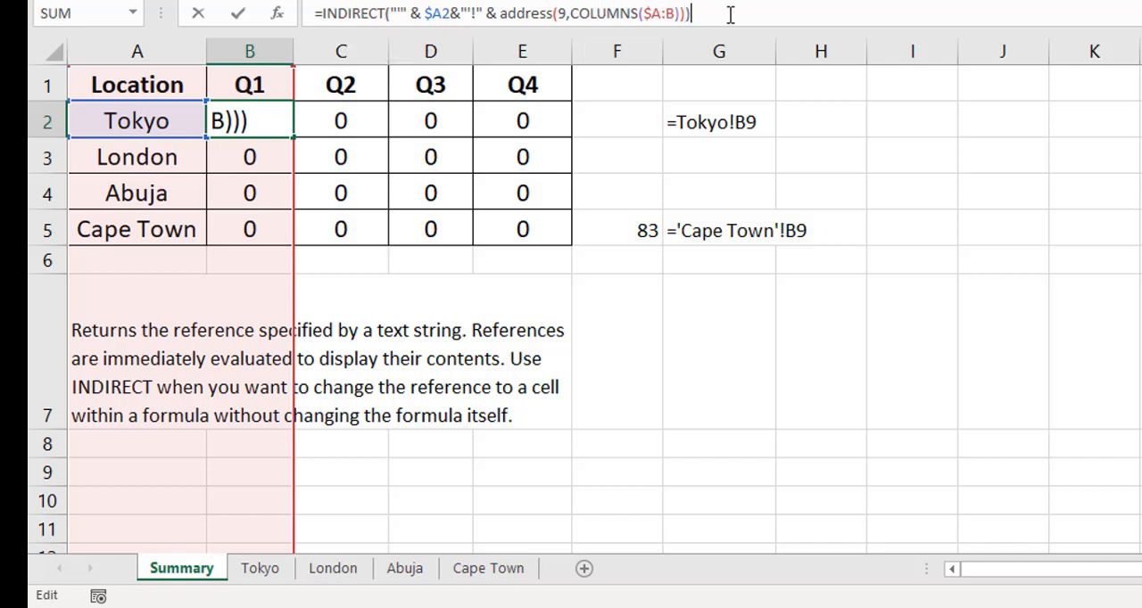
key("ctrl+Return")
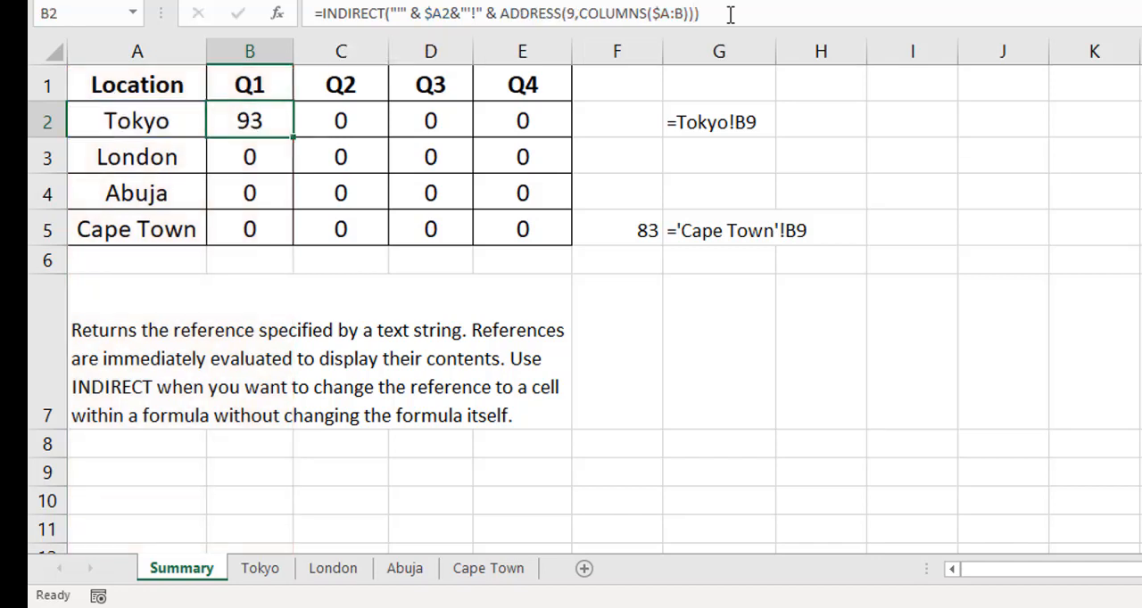
- Fill B2's new INDIRECT and ADDRESS formula down to row 5 and across to column E
double_click(290, 138)
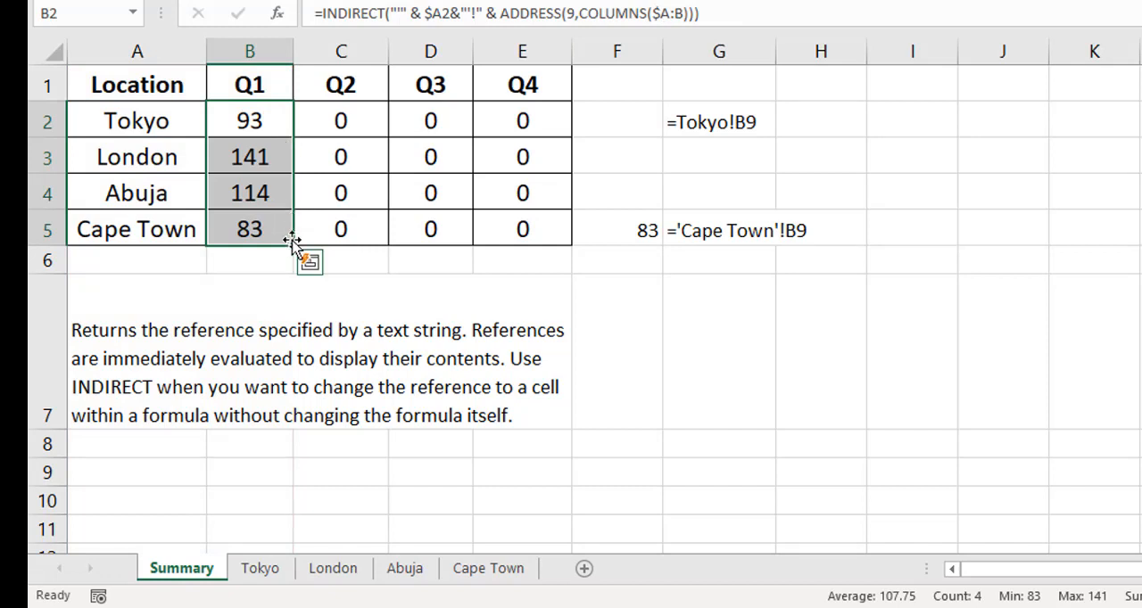
left_click_drag(293, 246, 556, 259)
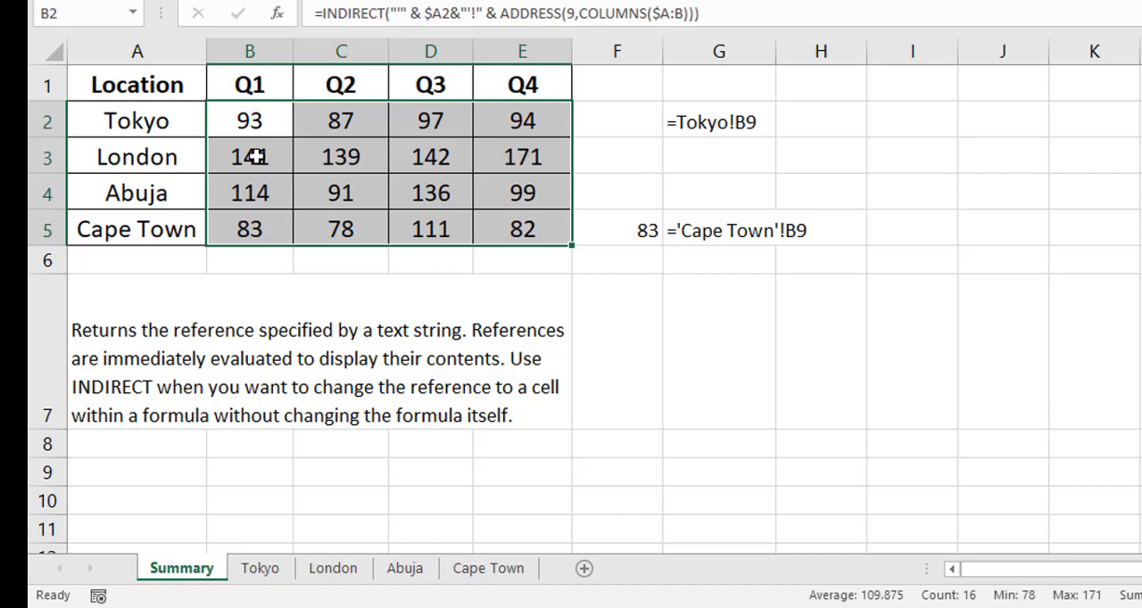
left_click(241, 119)
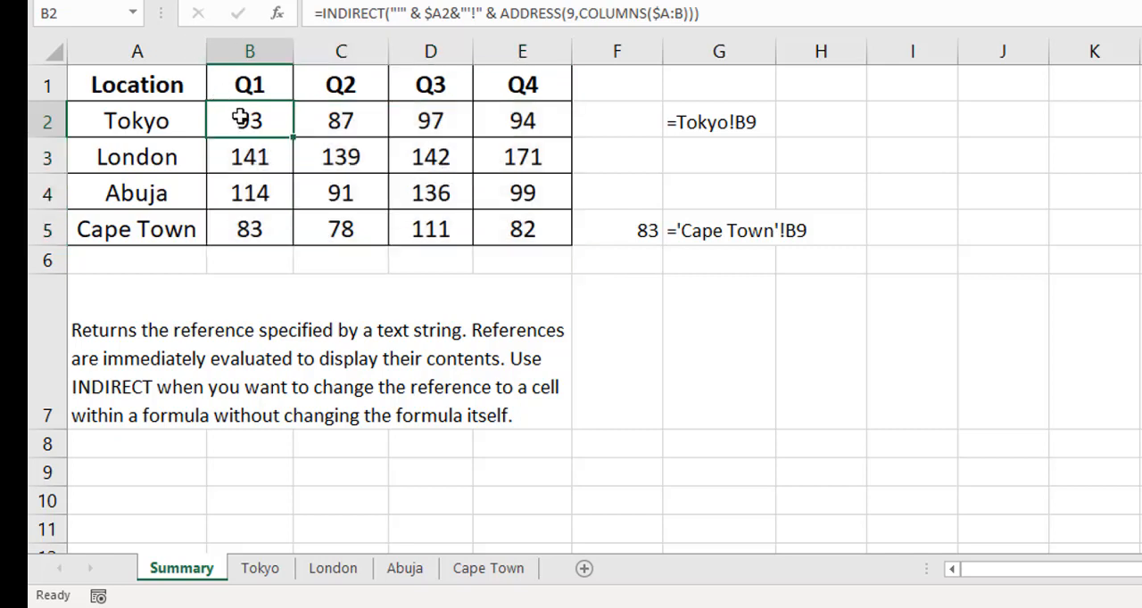
- Widen column G to fit the ='Cape Town'!B9 text in G5
left_click(719, 230)
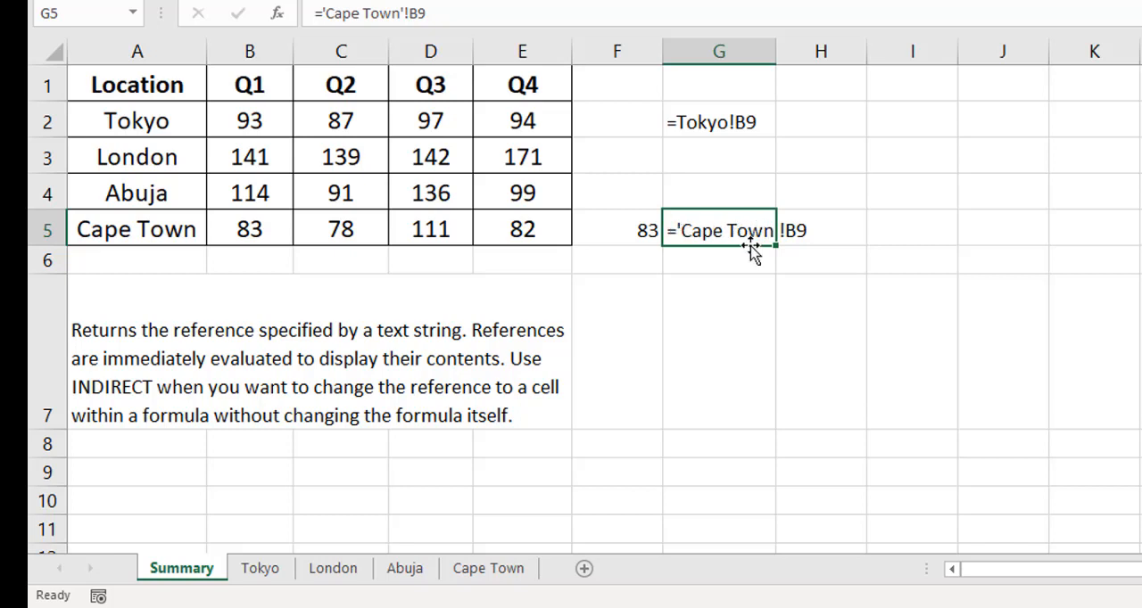
left_click(781, 68)
double_click(778, 51)
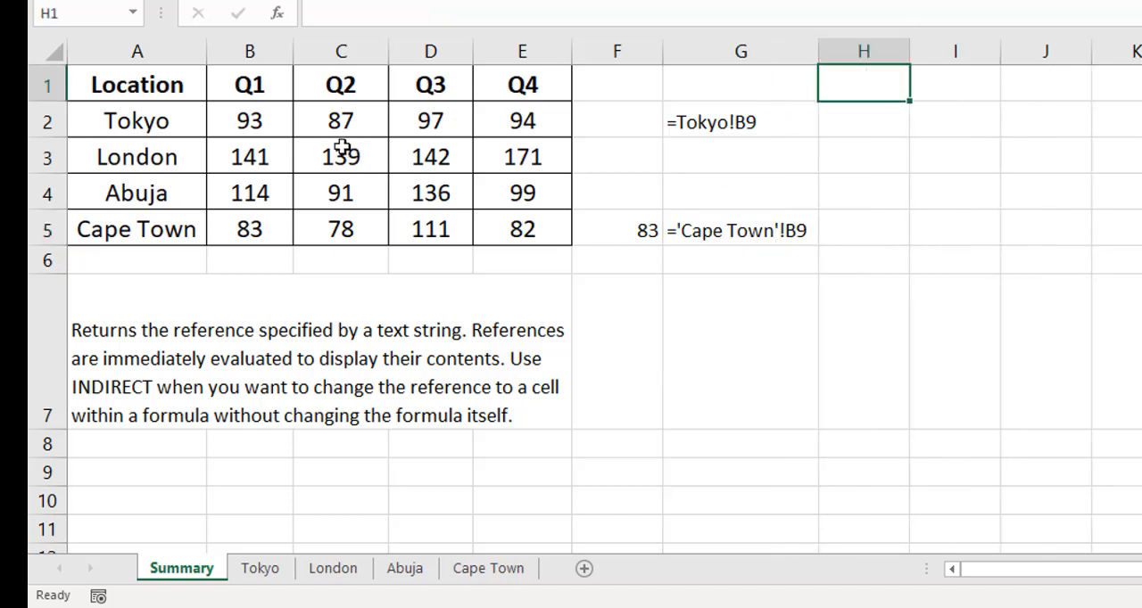
- Examine how the COLUMNS range changes across B2:E2 and how the location reference changes down B3:B5
left_click(251, 120)
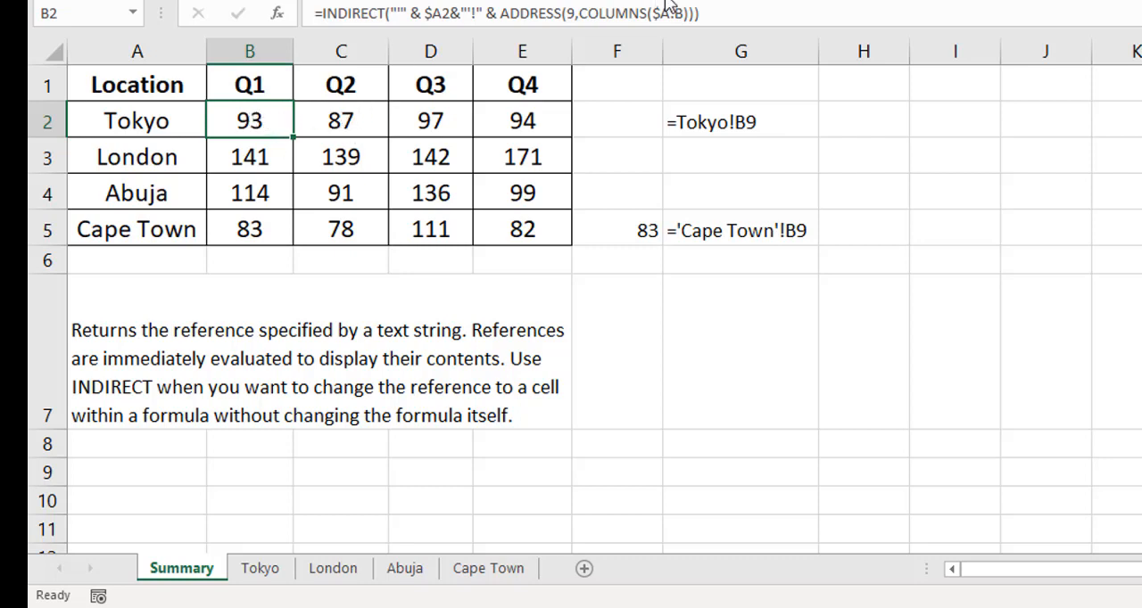
key("Right")
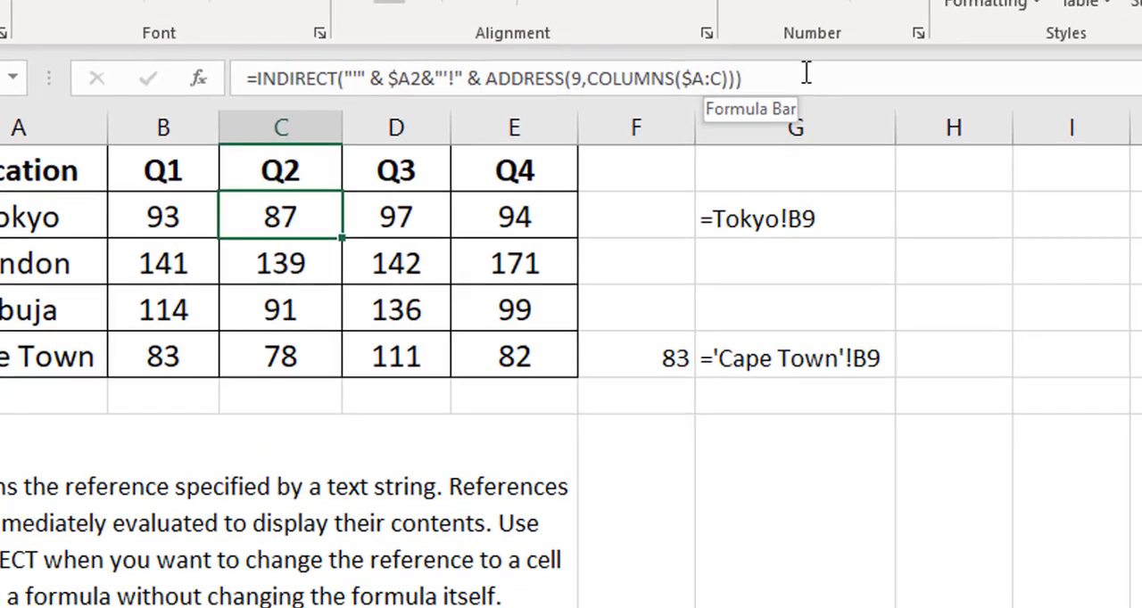
key("Right")
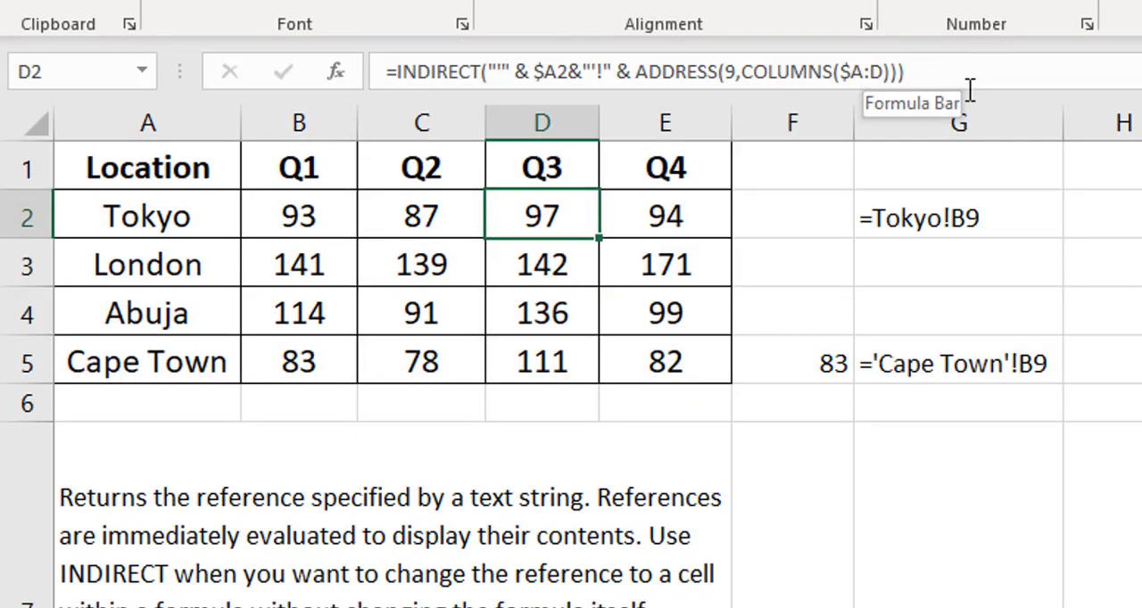
key("Right")
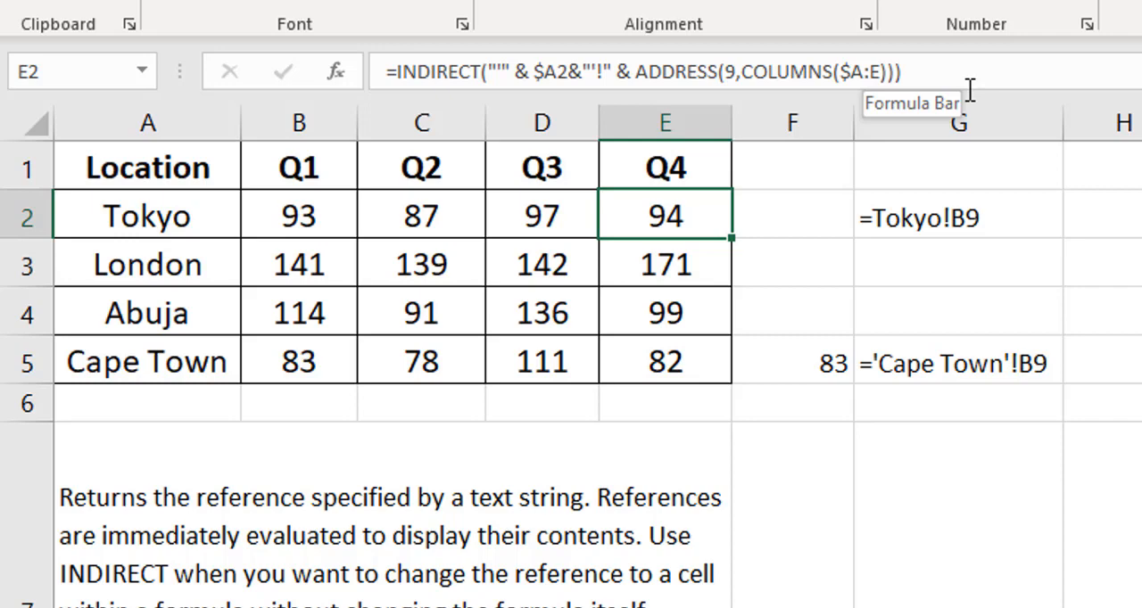
left_click(321, 272)
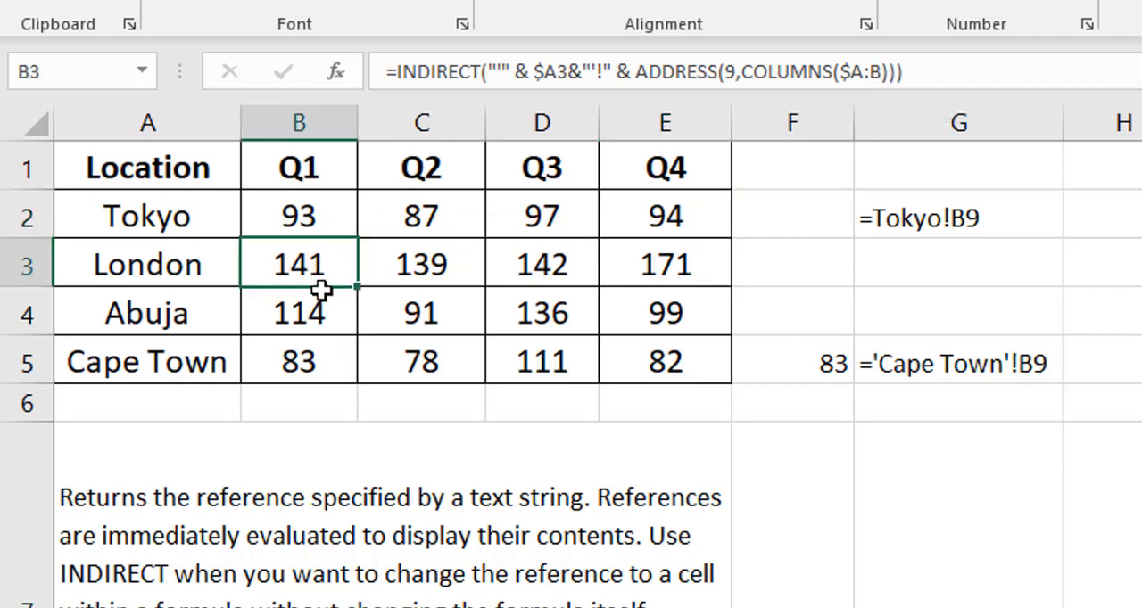
left_click(323, 309)
left_click(325, 359)
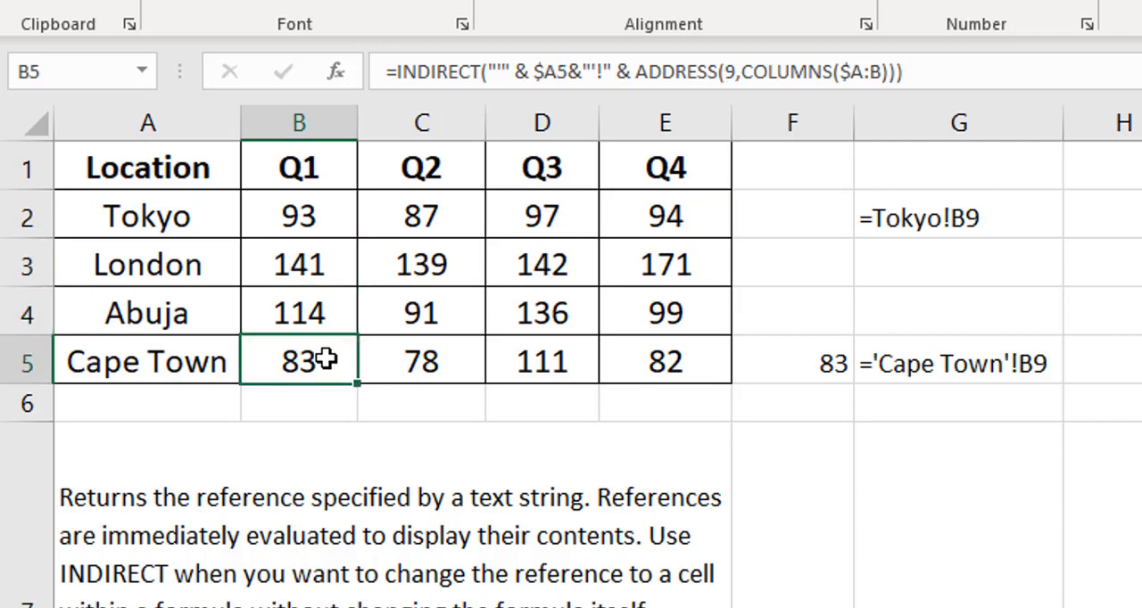